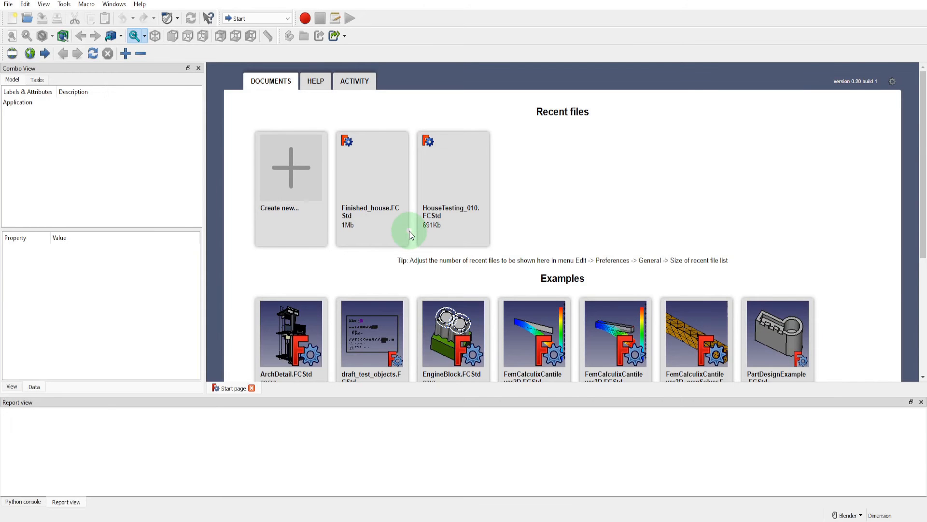
Create a new empty document and switch to the Part Design workbench.
{"action": "left_click", "coordinate": [291, 178]}
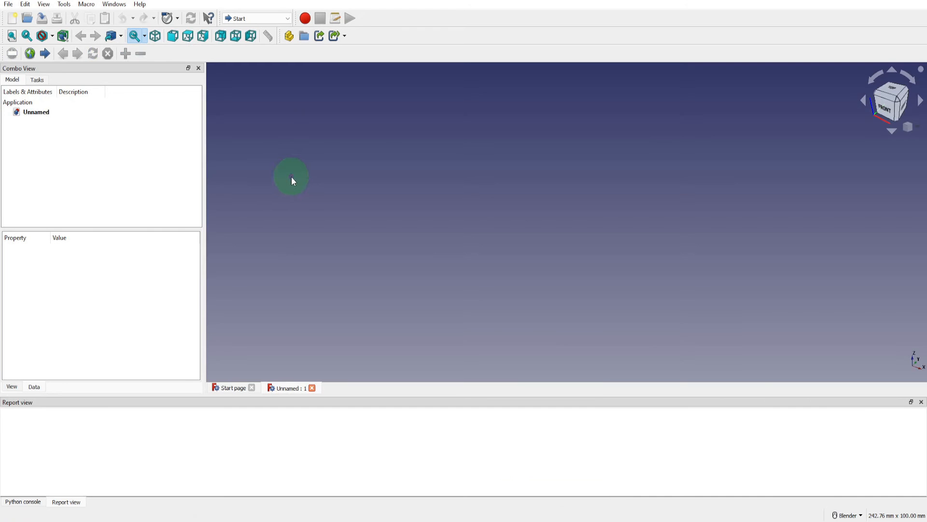
{"action": "left_click", "coordinate": [286, 22]}
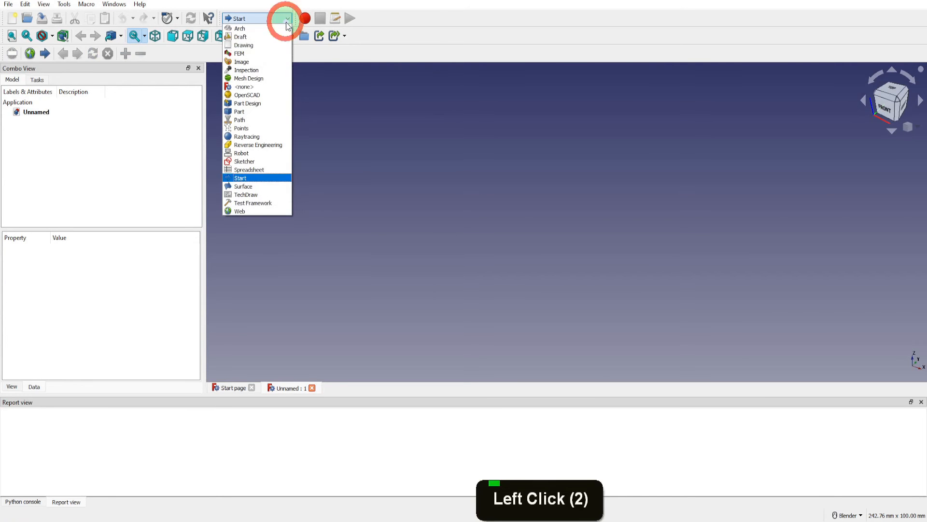
{"action": "left_click", "coordinate": [239, 103]}
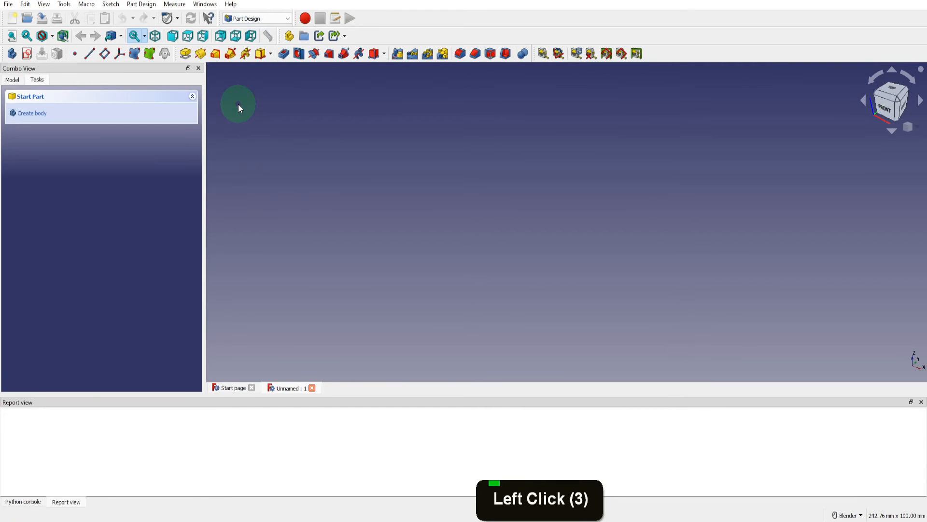
Create a body and start a new sketch on its YZ_Plane.
{"action": "left_click", "coordinate": [30, 116]}
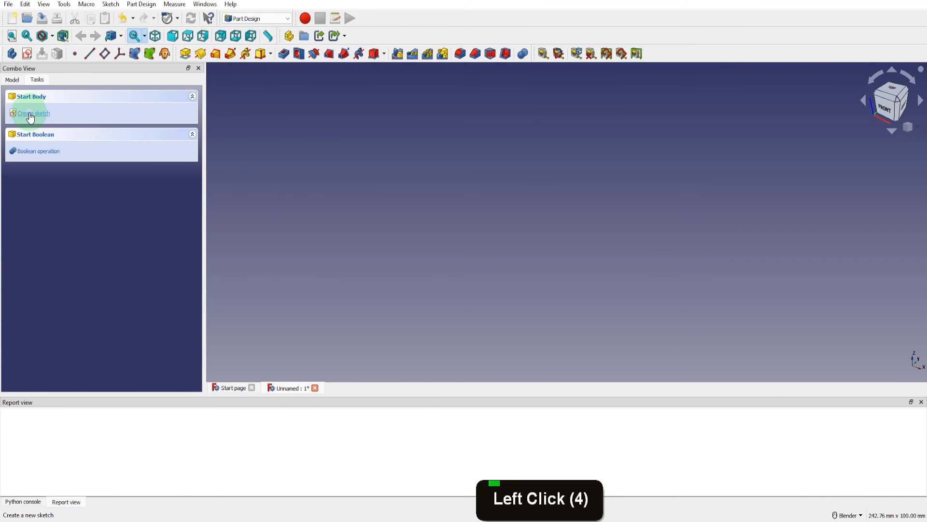
{"action": "left_click", "coordinate": [34, 117]}
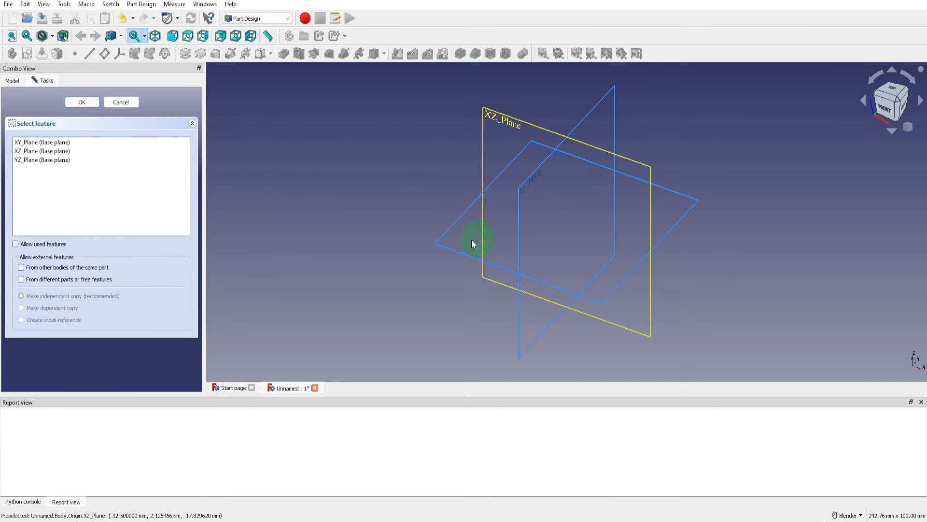
{"action": "left_click", "coordinate": [25, 162]}
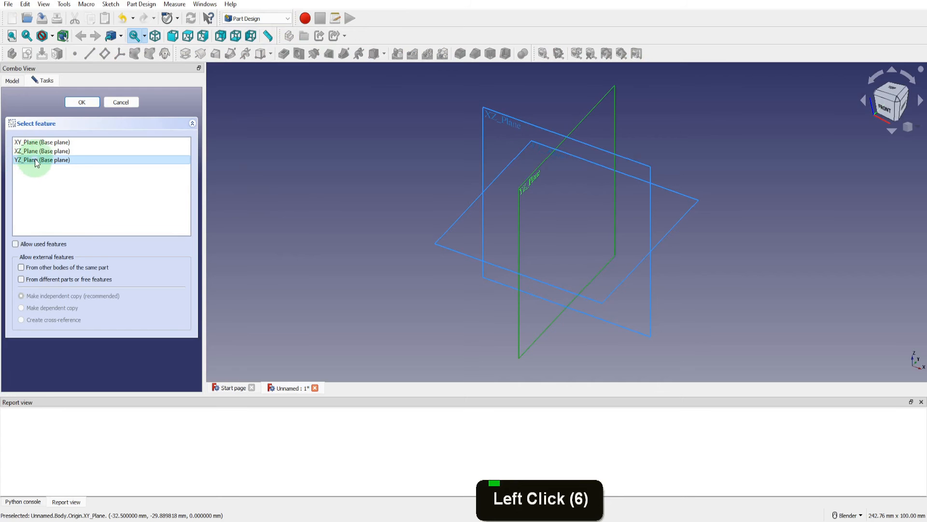
{"action": "left_click", "coordinate": [82, 103]}
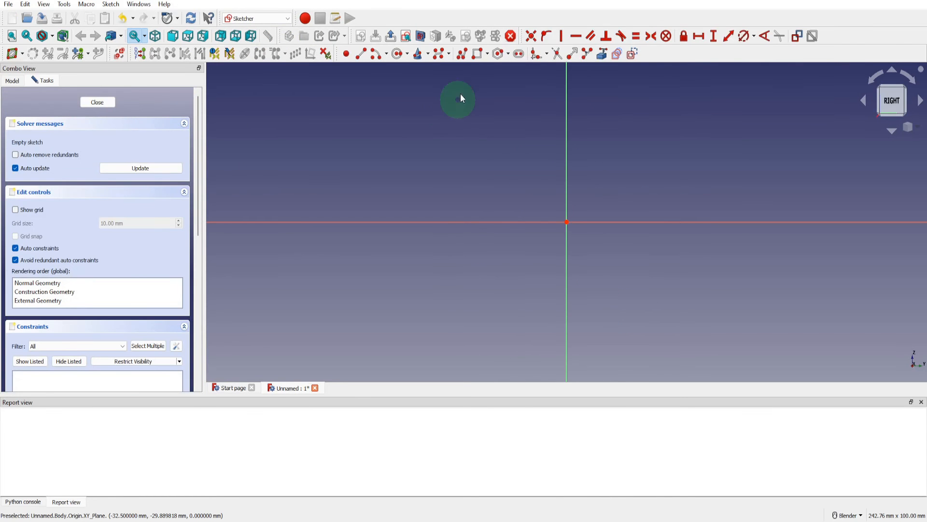
Draw the profile's lower edge as a polyline: about 10.2 mm along the horizontal axis from the origin, a raised flat section, and a slightly rising tail.
{"action": "left_click", "coordinate": [462, 53]}
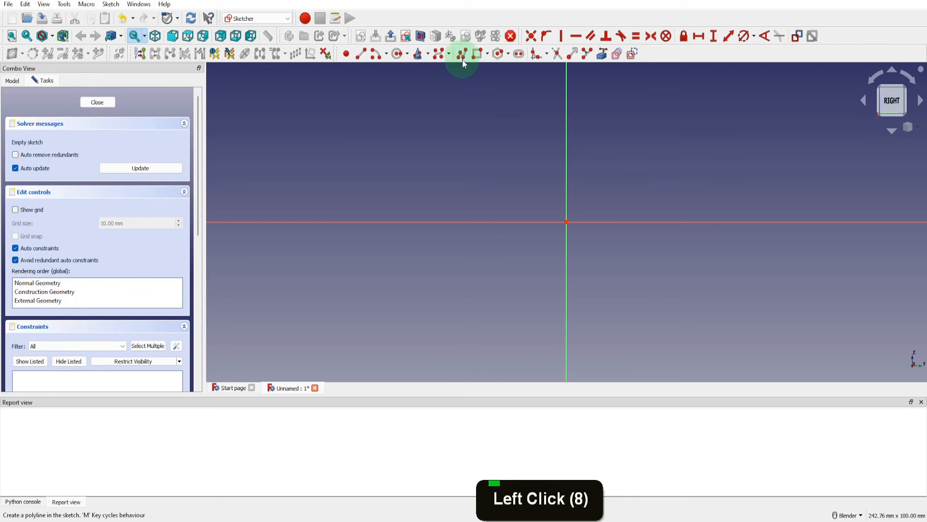
{"action": "scroll", "coordinate": [507, 207], "scroll_direction": "down", "scroll_amount": 2}
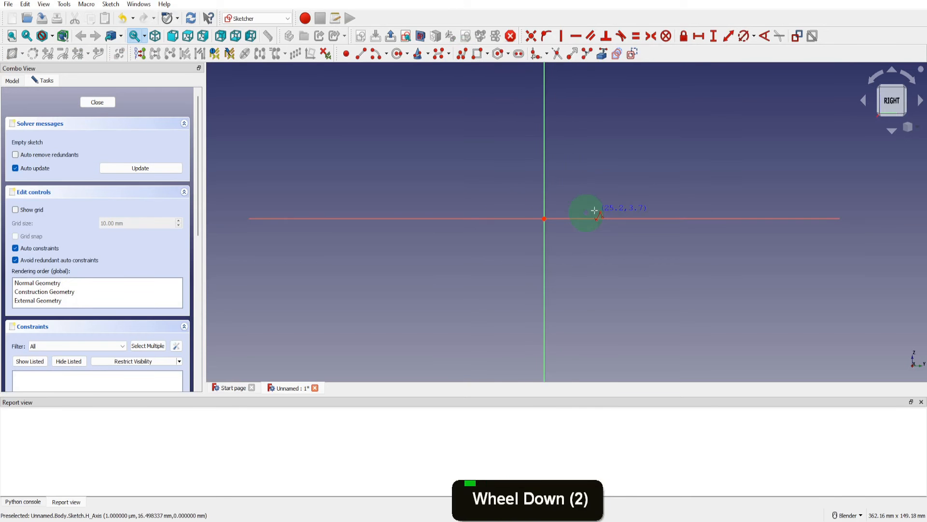
{"action": "scroll", "coordinate": [542, 216], "scroll_direction": "up", "scroll_amount": 3}
{"action": "scroll", "coordinate": [506, 225], "scroll_direction": "up", "scroll_amount": 2}
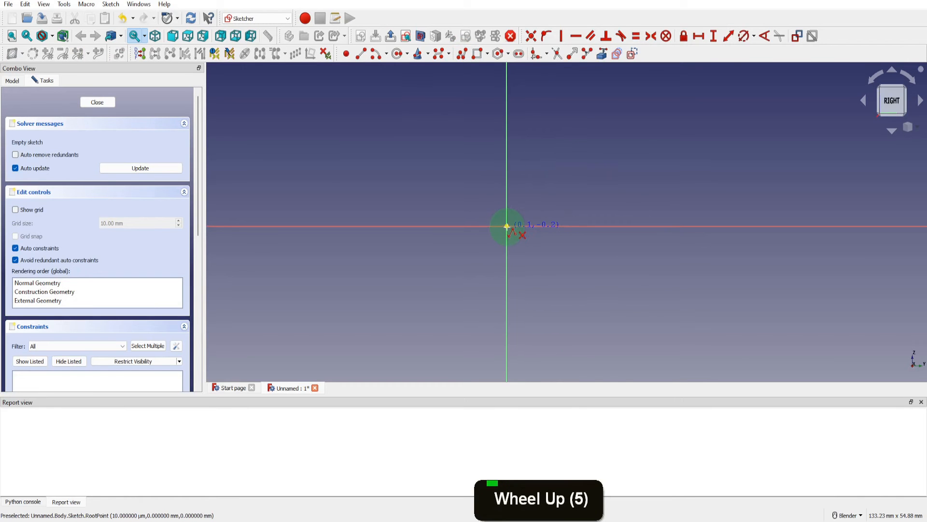
{"action": "left_click", "coordinate": [507, 225]}
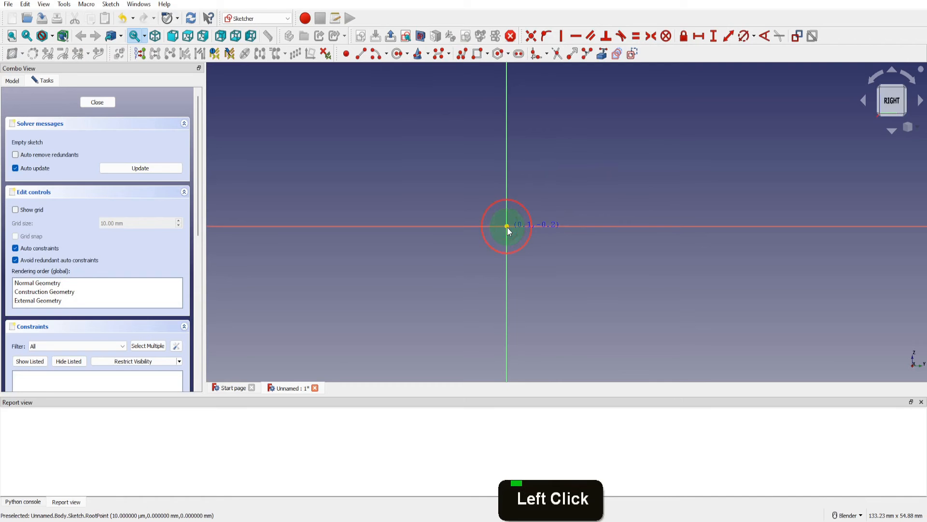
{"action": "left_click", "coordinate": [560, 225]}
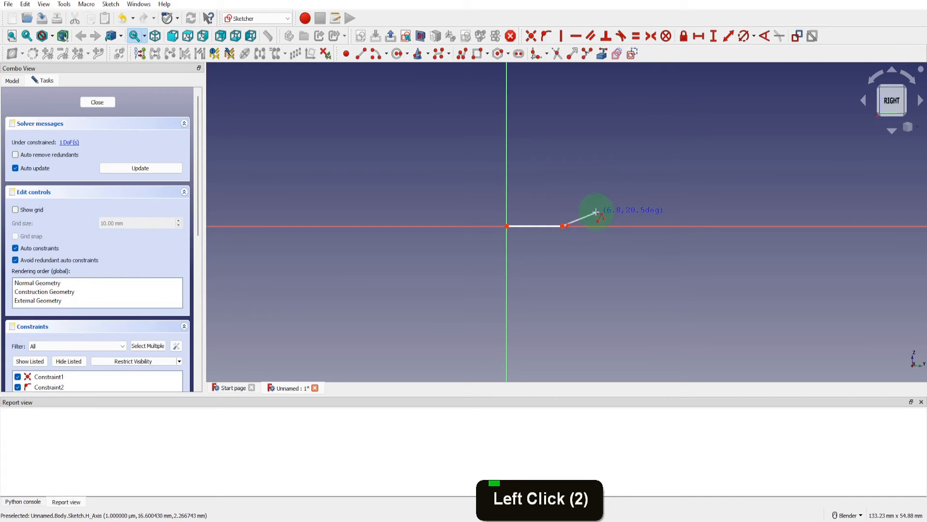
{"action": "left_click", "coordinate": [584, 208]}
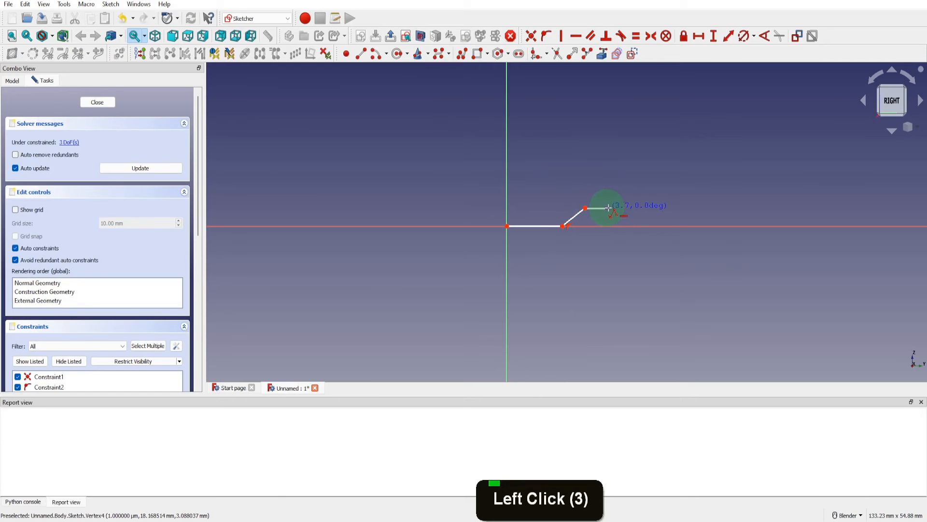
{"action": "left_click", "coordinate": [660, 207]}
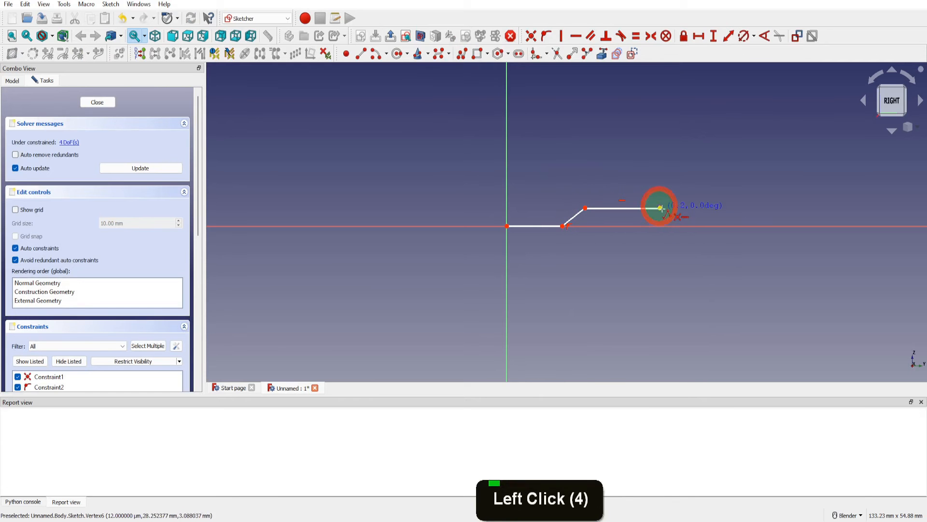
{"action": "left_click", "coordinate": [680, 226]}
{"action": "left_click", "coordinate": [708, 222]}
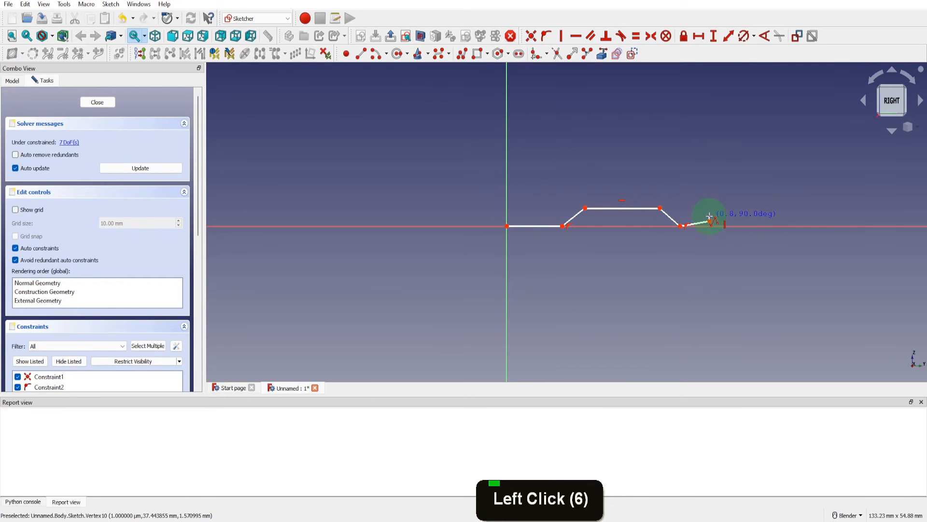
Continue the polyline back above the lower edge to form a thin strip, closing it along the vertical axis at the origin.
{"action": "left_click", "coordinate": [706, 211]}
{"action": "left_click", "coordinate": [682, 214]}
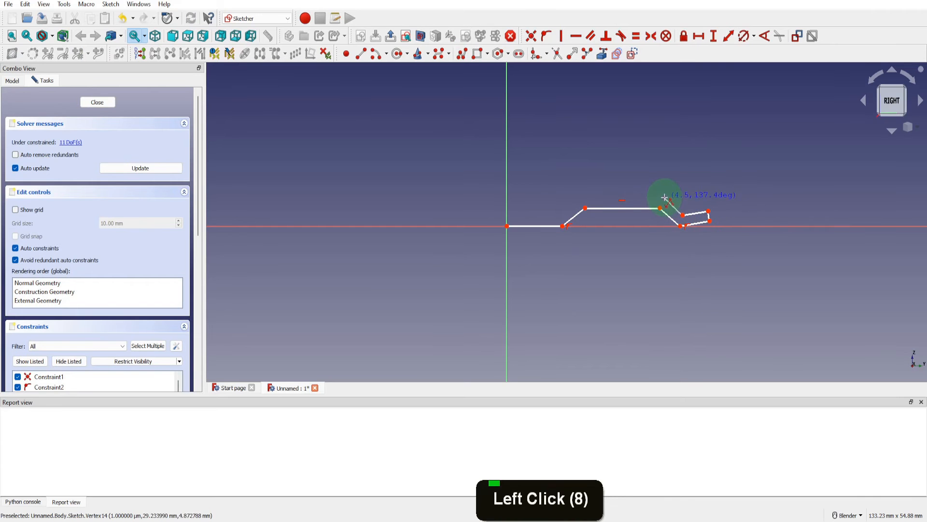
{"action": "left_click", "coordinate": [665, 197]}
{"action": "left_click", "coordinate": [585, 199]}
{"action": "left_click", "coordinate": [556, 217]}
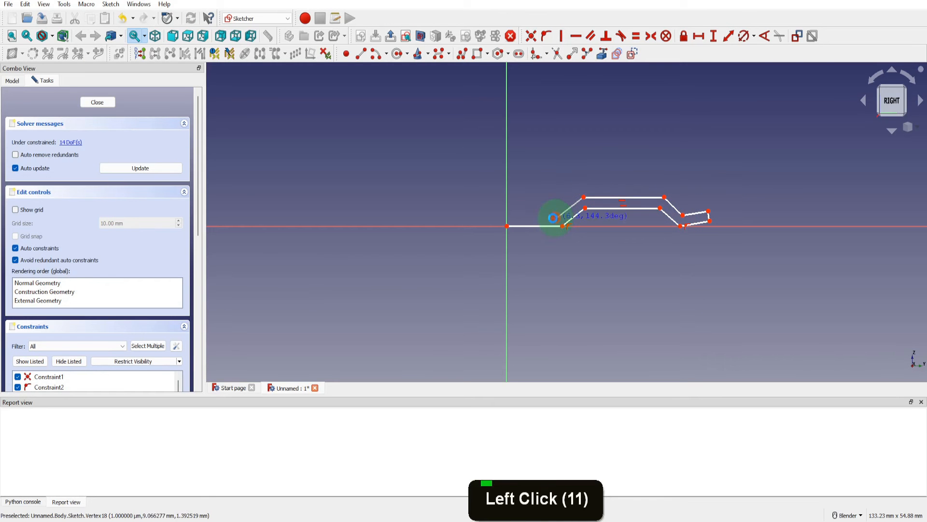
{"action": "left_click", "coordinate": [506, 218]}
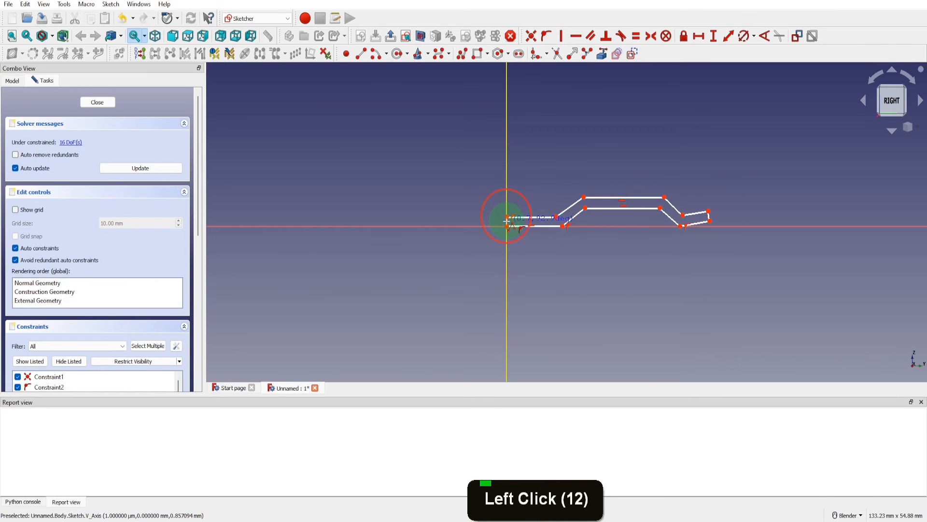
{"action": "left_click", "coordinate": [507, 225]}
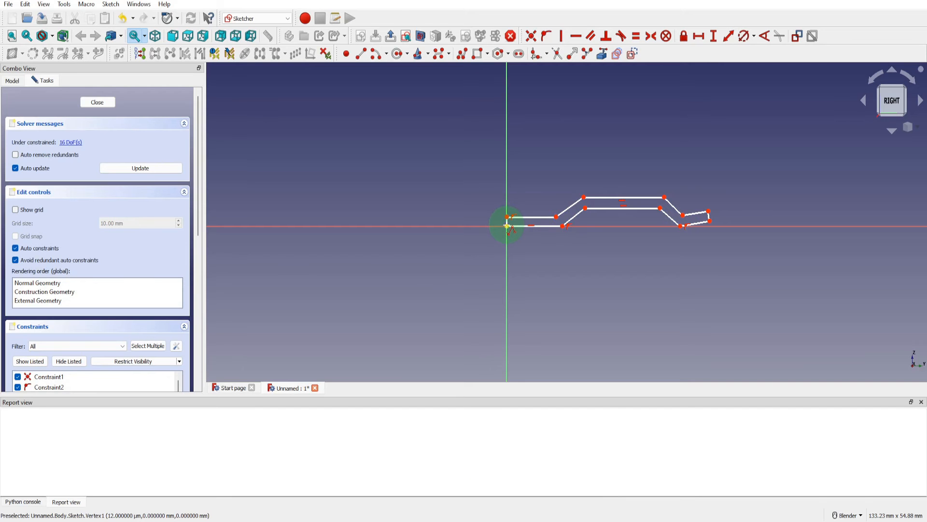
{"action": "key", "text": "Escape"}
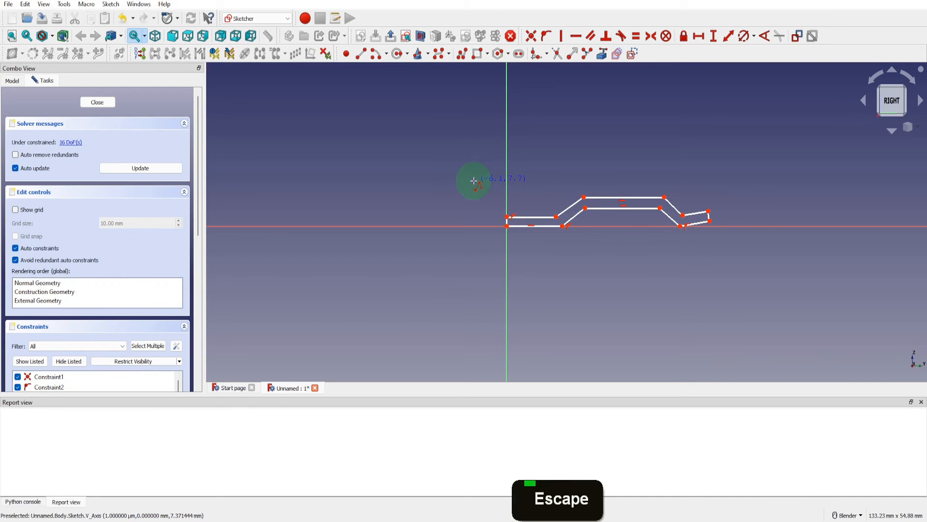
{"action": "key", "text": "Escape"}
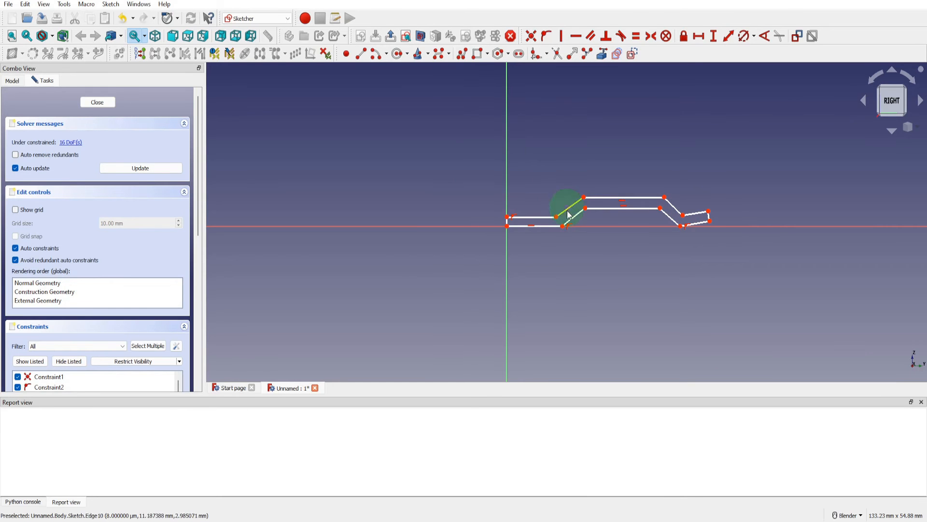
{"action": "left_click", "coordinate": [570, 226]}
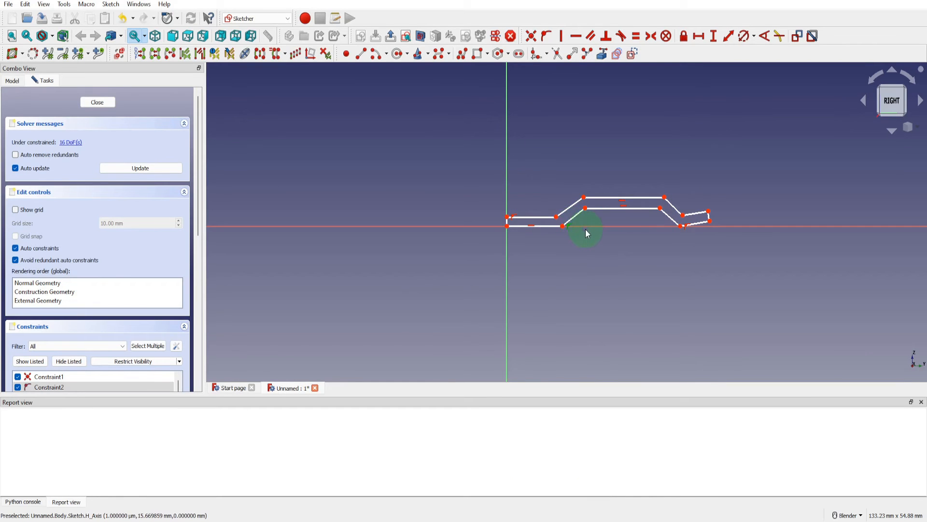
{"action": "left_click", "coordinate": [536, 187]}
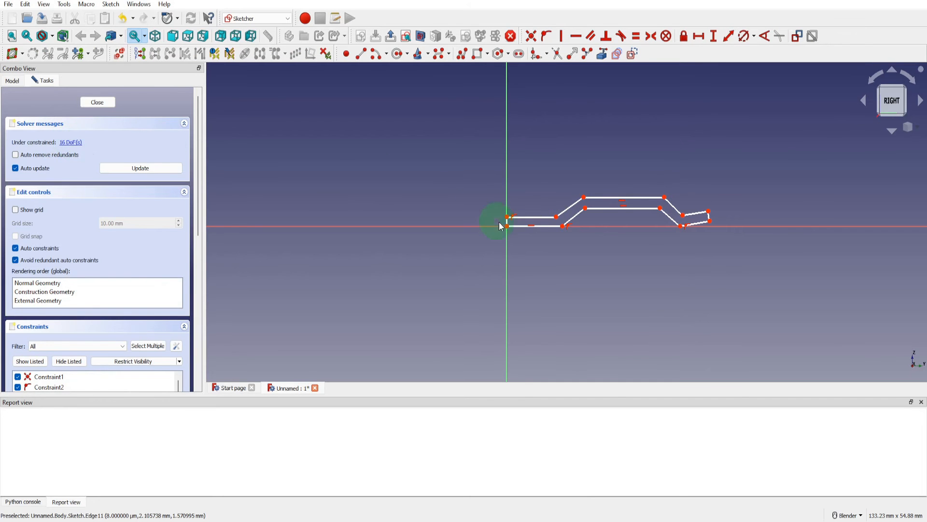
Constrain the bottom line starting at the origin to a horizontal length of 11.82 mm.
{"action": "left_click", "coordinate": [517, 227]}
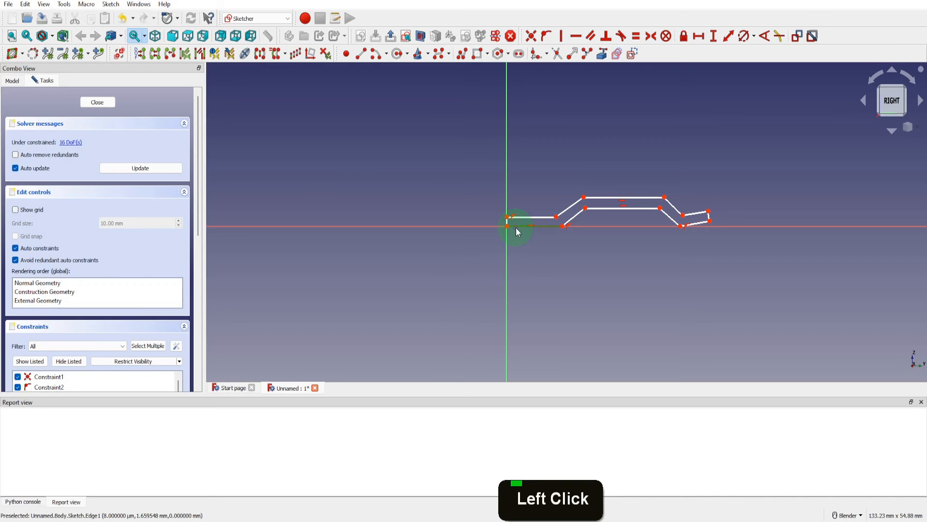
{"action": "left_click", "coordinate": [702, 38]}
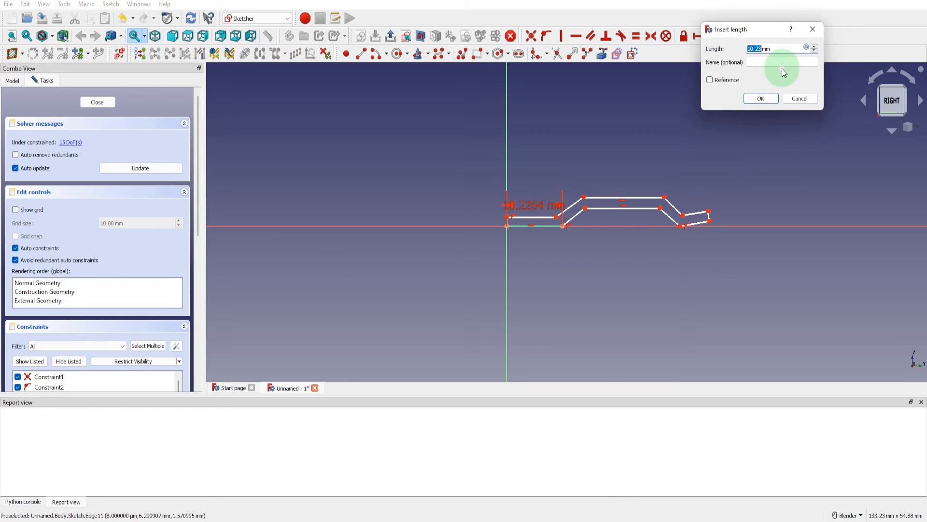
{"action": "type", "text": "11.82"}
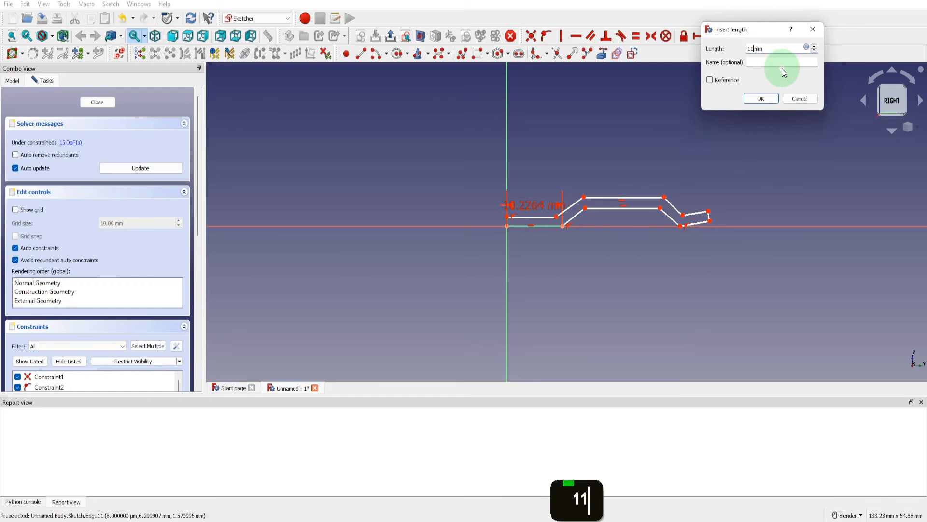
{"action": "left_click", "coordinate": [761, 99]}
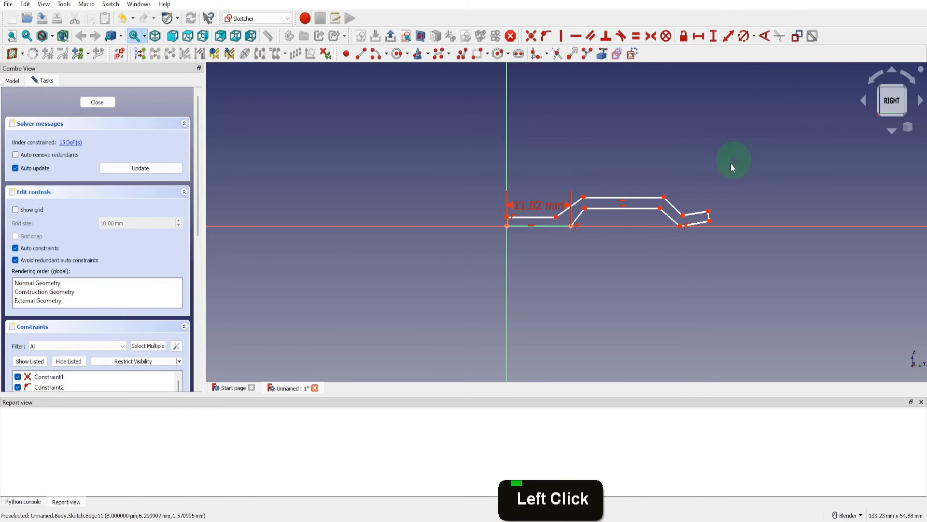
Move the lower edge's first raised corner and the tail's end away from the origin, and place the 11.82 mm dimension below the profile.
{"action": "scroll", "coordinate": [647, 205], "scroll_direction": "up", "scroll_amount": 3}
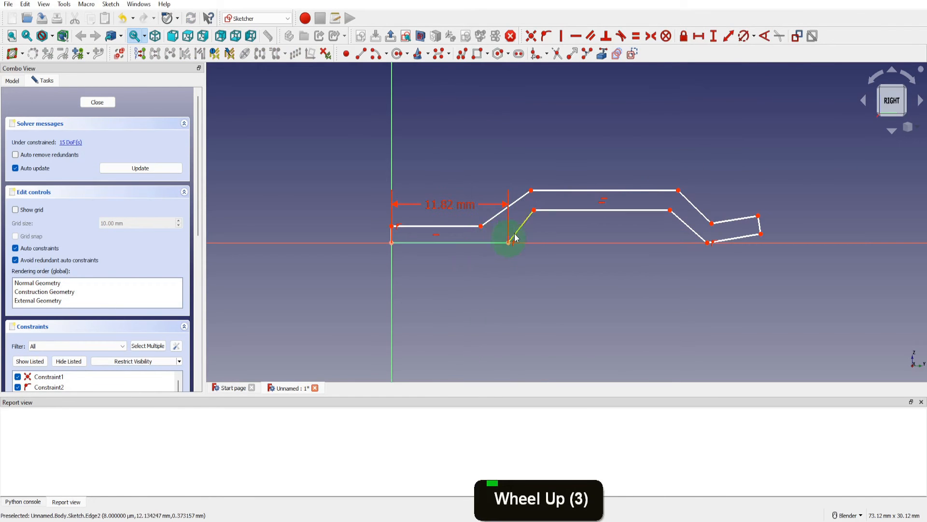
{"action": "left_click", "coordinate": [534, 212]}
{"action": "left_click", "coordinate": [535, 214]}
{"action": "left_click_drag", "start_coordinate": [536, 215], "coordinate": [553, 210]}
{"action": "left_click", "coordinate": [761, 234]}
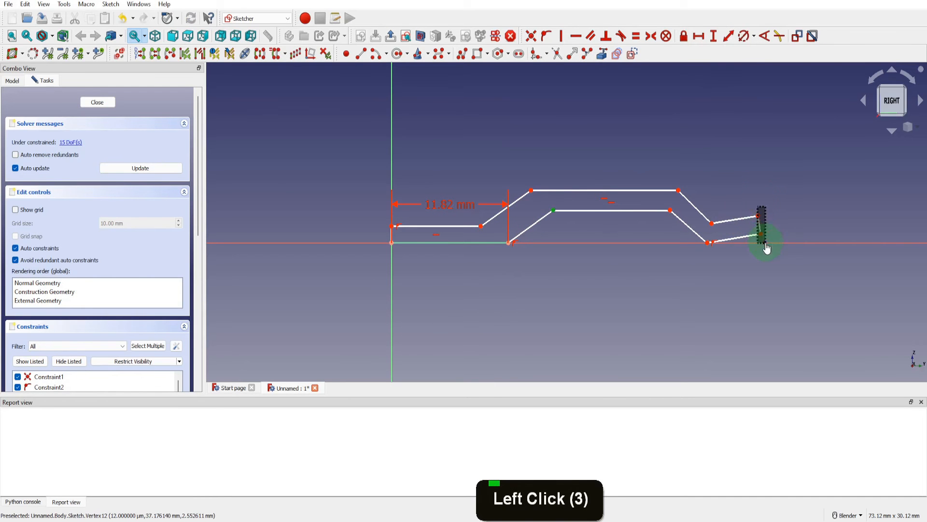
{"action": "mouse_move", "coordinate": [761, 234]}
{"action": "left_mouse_down"}
{"action": "mouse_move", "coordinate": [791, 239]}
{"action": "mouse_move", "coordinate": [756, 215]}
{"action": "mouse_move", "coordinate": [788, 220]}
{"action": "left_mouse_up"}
{"action": "mouse_move", "coordinate": [452, 215]}
{"action": "left_mouse_down"}
{"action": "mouse_move", "coordinate": [451, 300]}
{"action": "mouse_move", "coordinate": [455, 285]}
{"action": "left_mouse_up"}
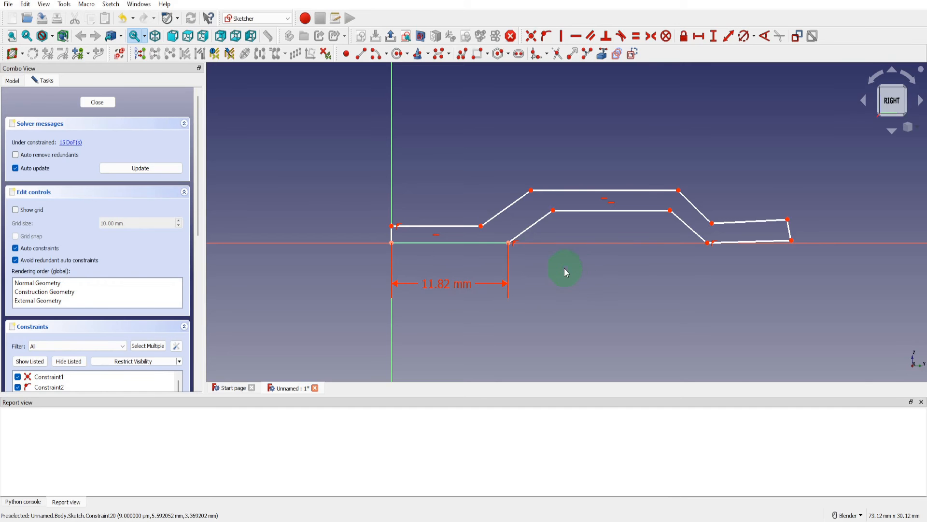
Constrain the horizontal distance between the ends of the lower edge's first sloped line to 6.37 mm.
{"action": "left_click", "coordinate": [509, 243]}
{"action": "left_click", "coordinate": [509, 244]}
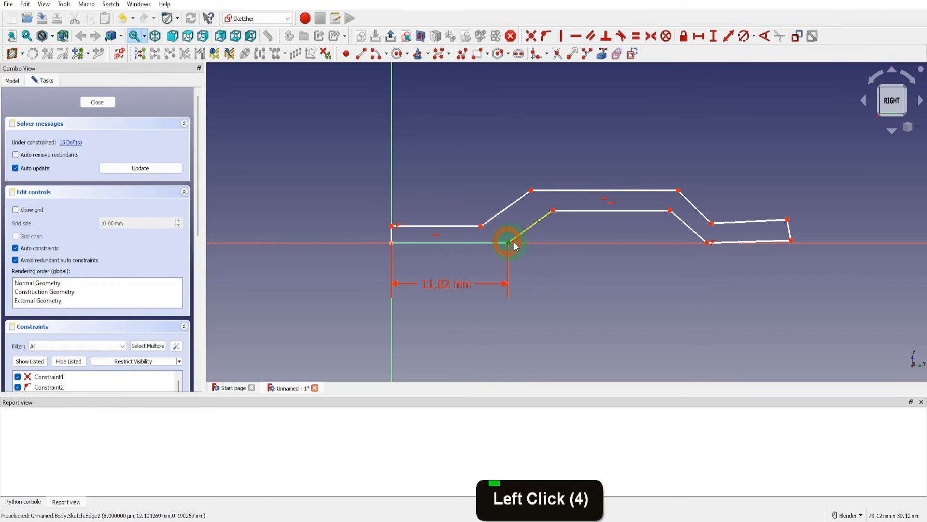
{"action": "left_click", "coordinate": [554, 210]}
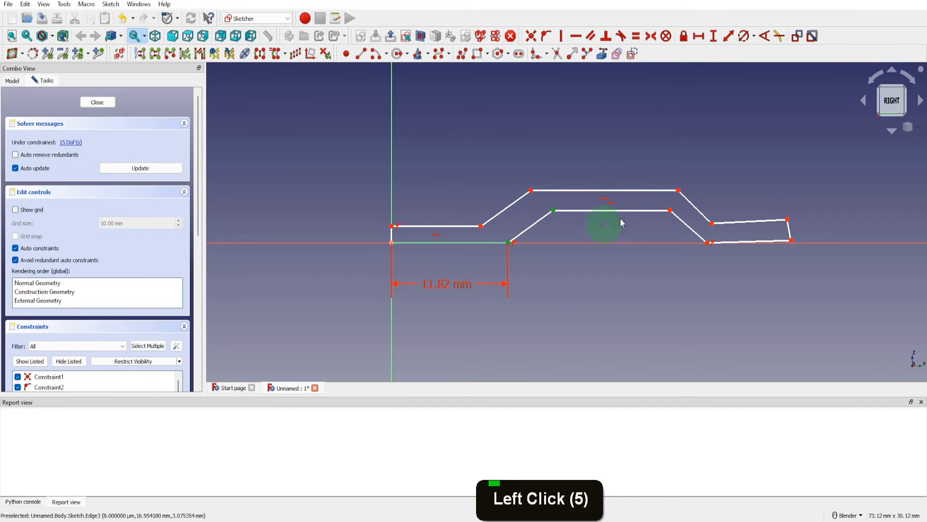
{"action": "left_click", "coordinate": [698, 35]}
{"action": "type", "text": "6.3"}
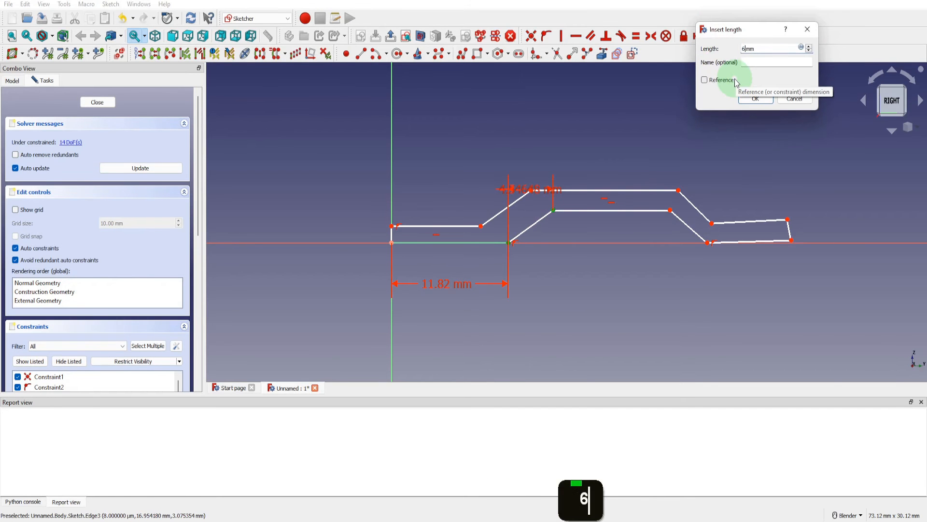
{"action": "type", "text": "7"}
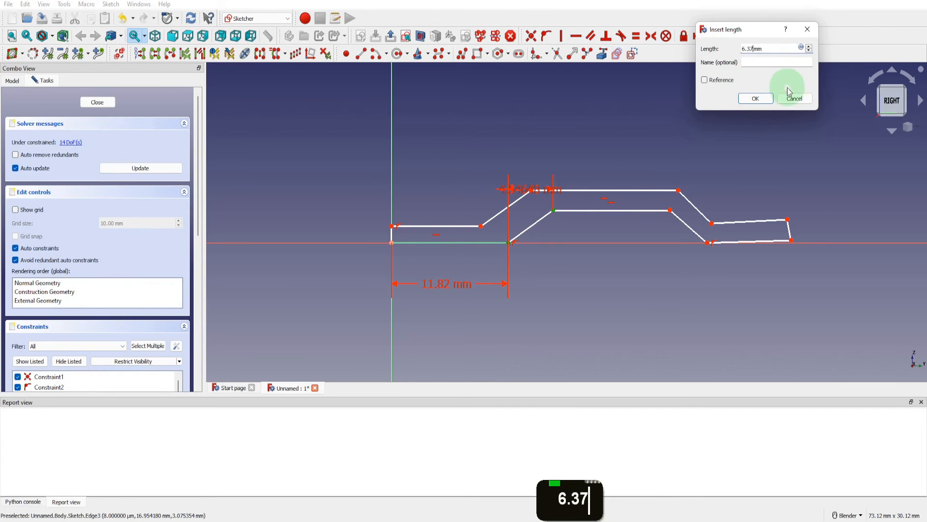
{"action": "left_click", "coordinate": [756, 98]}
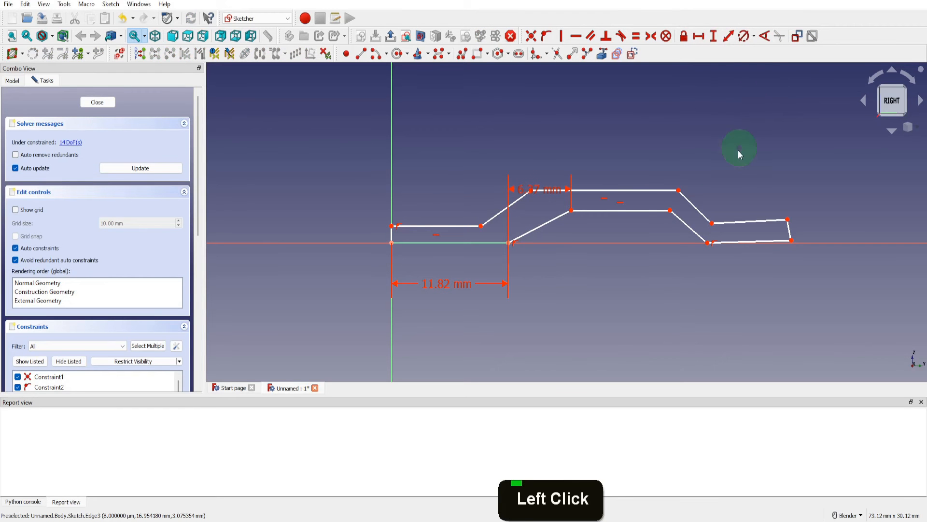
Constrain the lower edge's second sloped line to a 6.37 mm horizontal distance, and place both 6.37 mm dimensions below the profile.
{"action": "left_click_drag", "start_coordinate": [527, 190], "coordinate": [534, 283]}
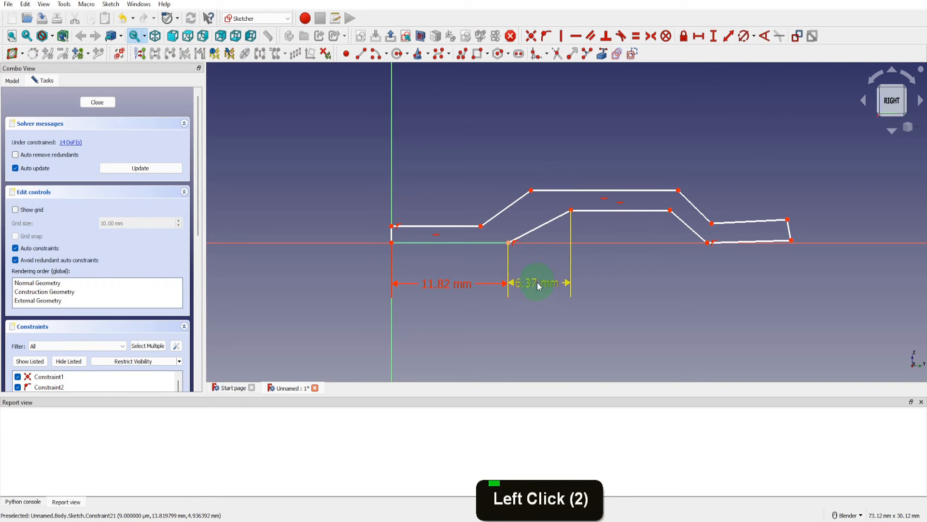
{"action": "left_click", "coordinate": [670, 211]}
{"action": "left_click", "coordinate": [706, 243]}
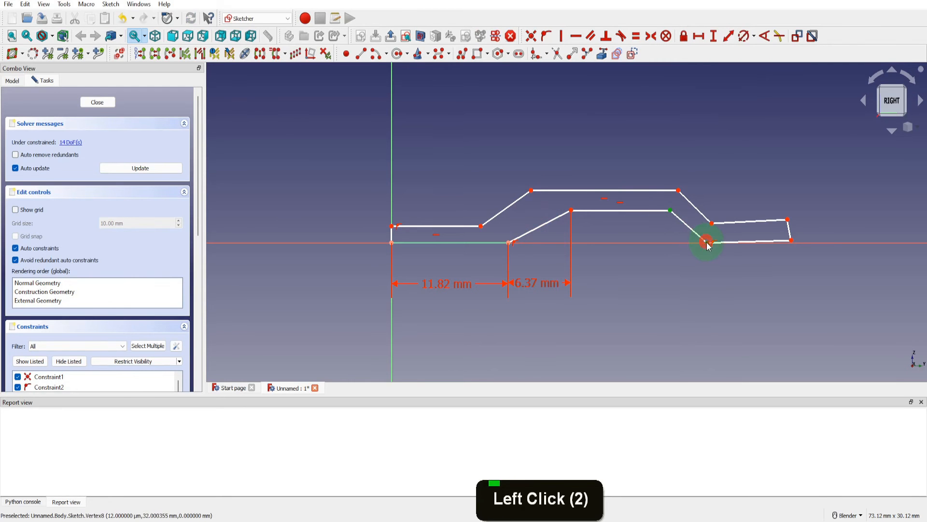
{"action": "left_click", "coordinate": [699, 37]}
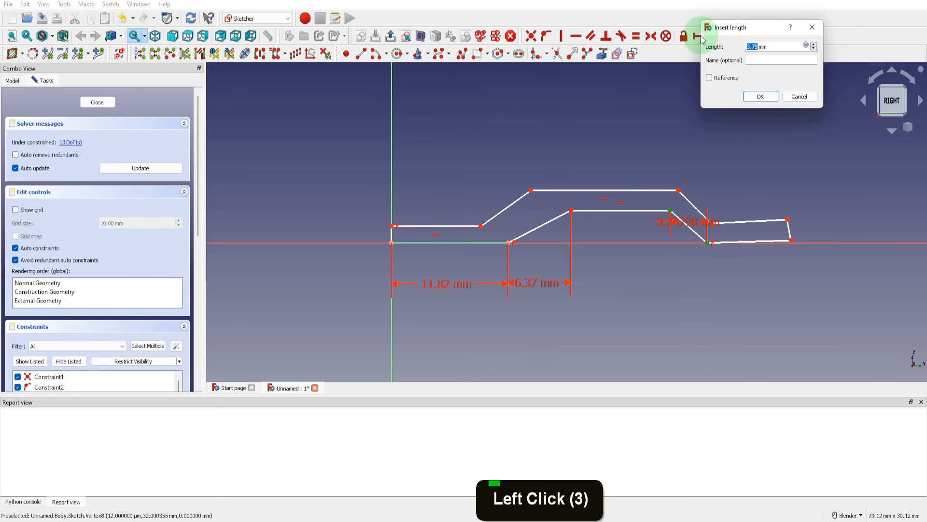
{"action": "type", "text": "6.37"}
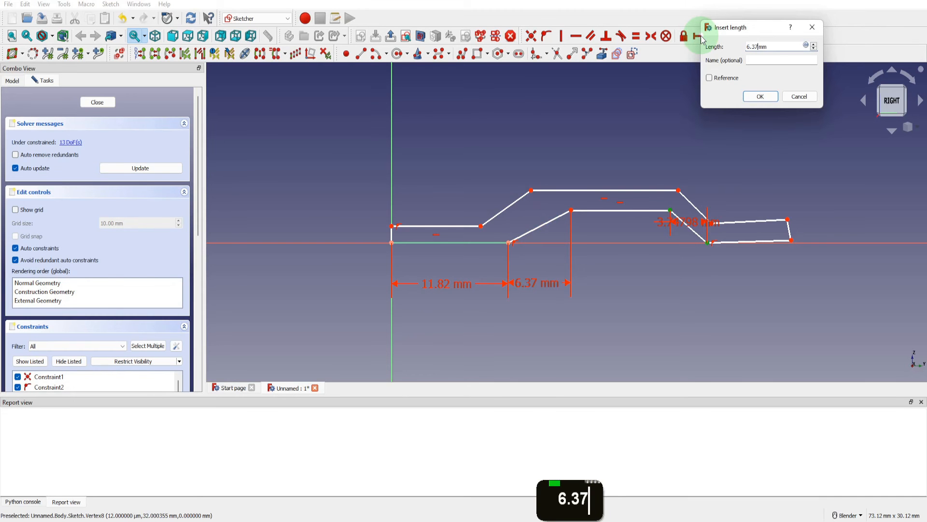
{"action": "left_click", "coordinate": [758, 97]}
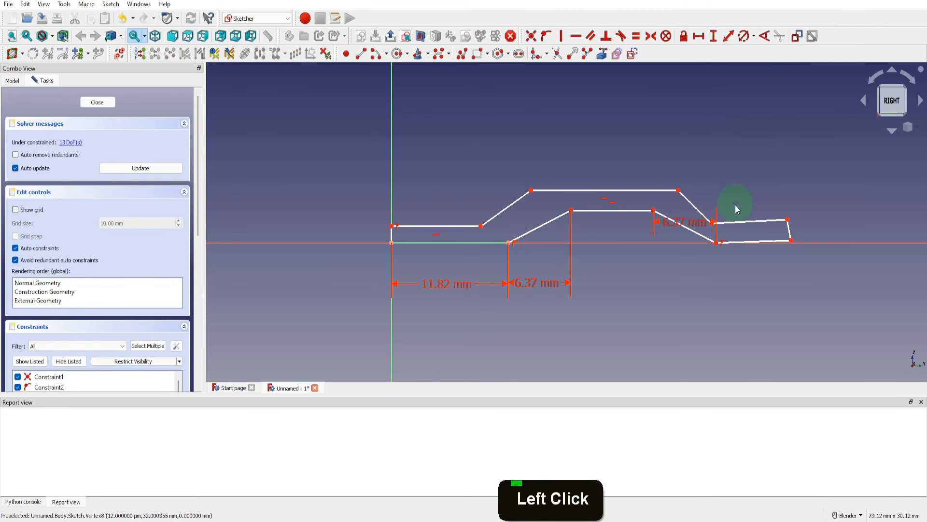
{"action": "left_click_drag", "start_coordinate": [686, 220], "coordinate": [697, 289]}
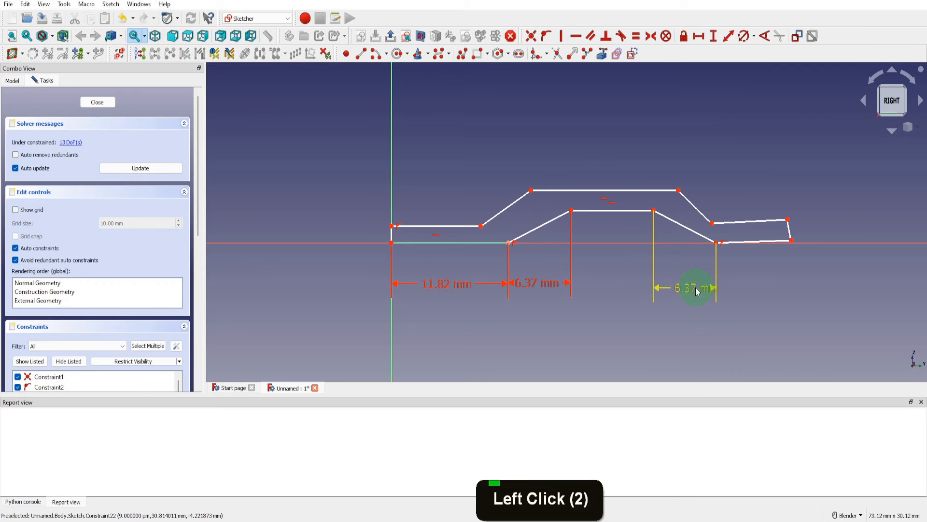
Constrain the vertical distance between the ends of the lower edge's first sloped line to 5 mm.
{"action": "left_click", "coordinate": [507, 243]}
{"action": "left_click", "coordinate": [570, 211]}
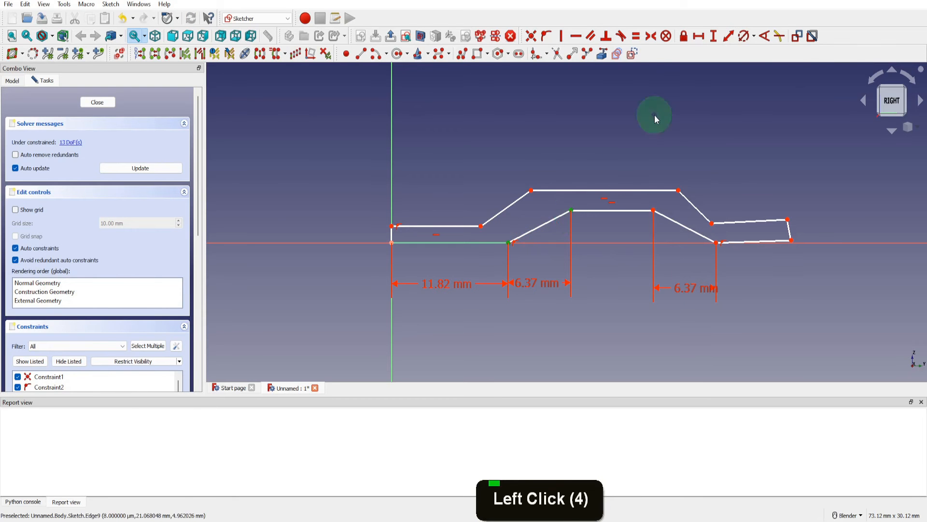
{"action": "left_click", "coordinate": [713, 36]}
{"action": "type", "text": "5"}
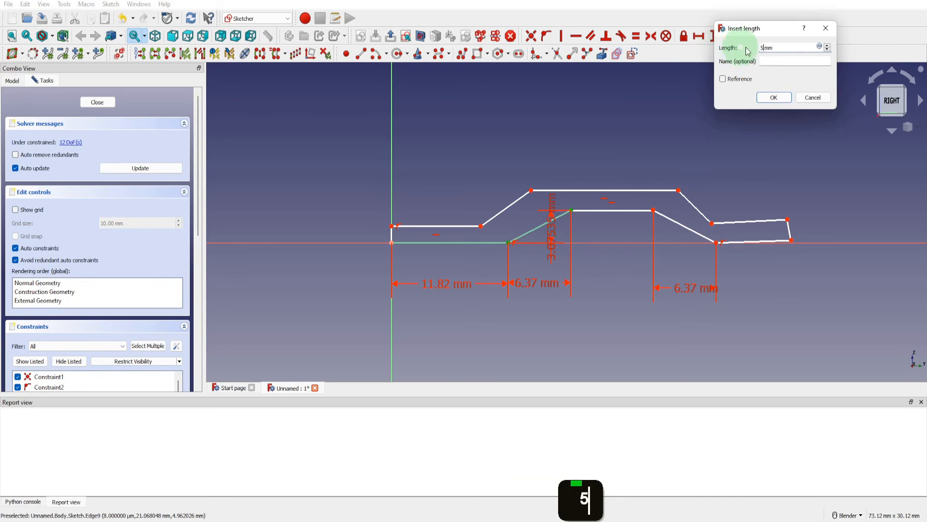
{"action": "left_click", "coordinate": [771, 96]}
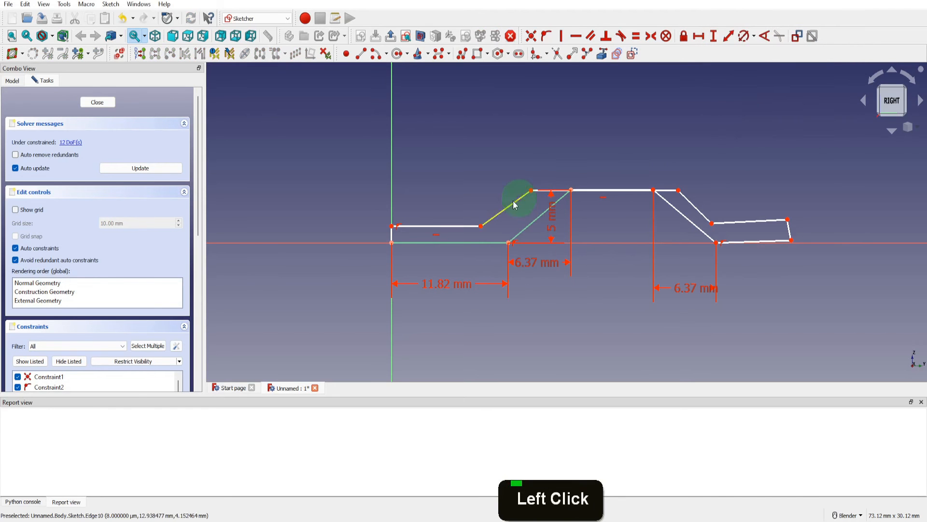
Constrain the vertical distance from the origin to the upper edge's first raised corner to 7 mm.
{"action": "left_click", "coordinate": [392, 242]}
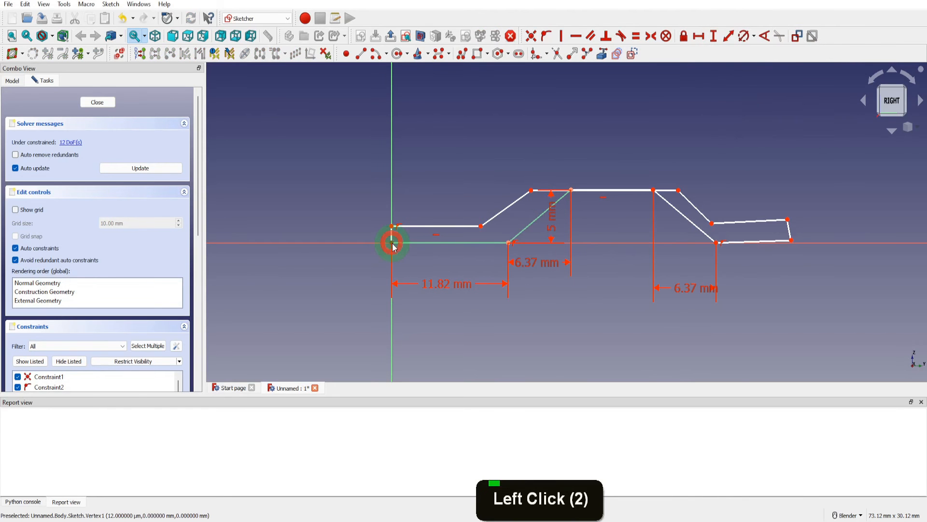
{"action": "left_click", "coordinate": [531, 190]}
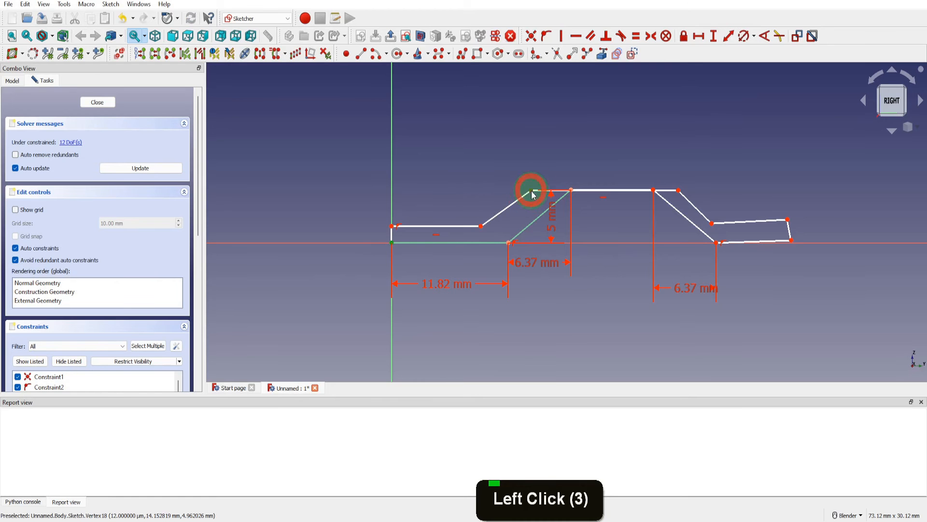
{"action": "left_click", "coordinate": [714, 36]}
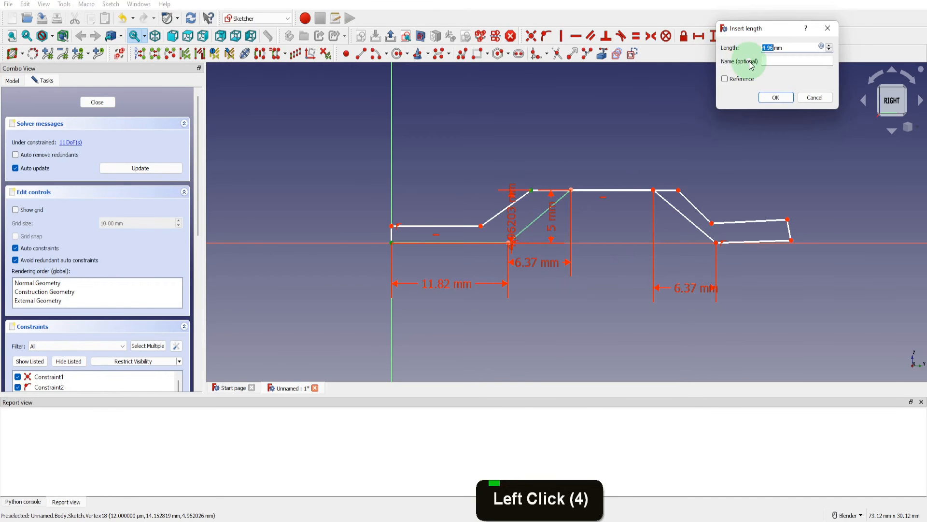
{"action": "type", "text": "7"}
{"action": "left_click", "coordinate": [776, 97]}
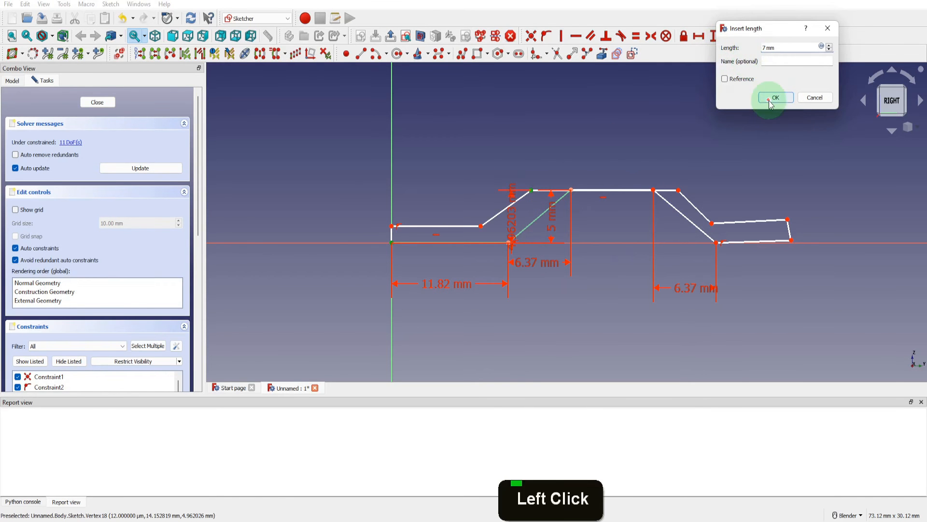
Constrain the horizontal distance from the origin to the tail's lower end corner to 50 mm and place the dimension below the profile.
{"action": "left_click", "coordinate": [392, 244]}
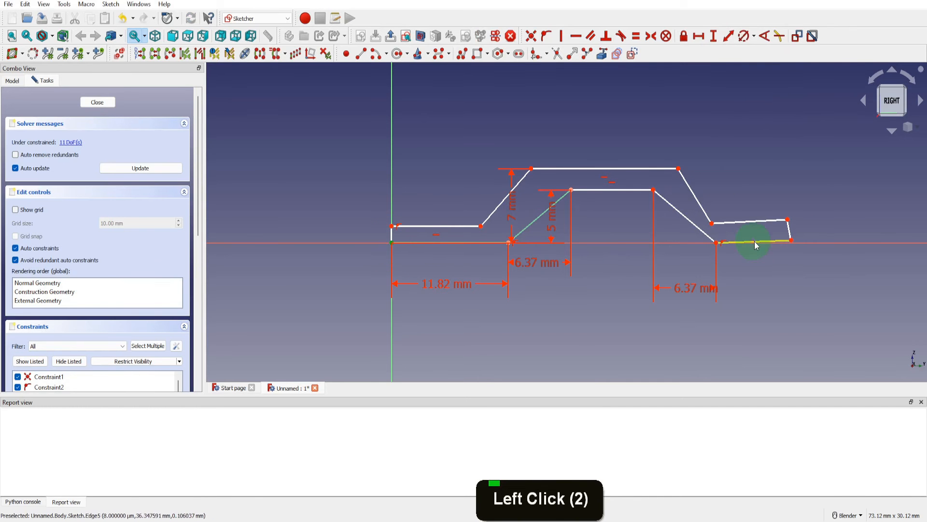
{"action": "left_click", "coordinate": [791, 240]}
{"action": "left_click", "coordinate": [698, 36]}
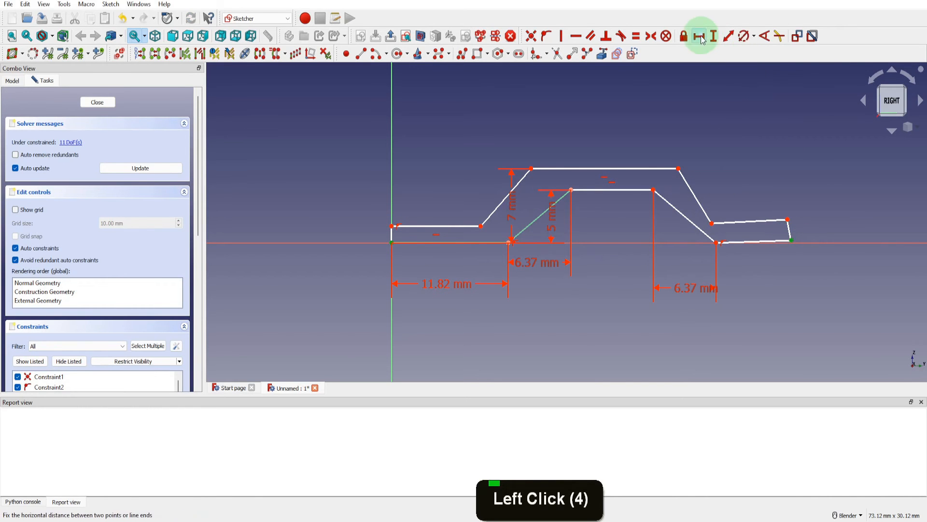
{"action": "type", "text": "50"}
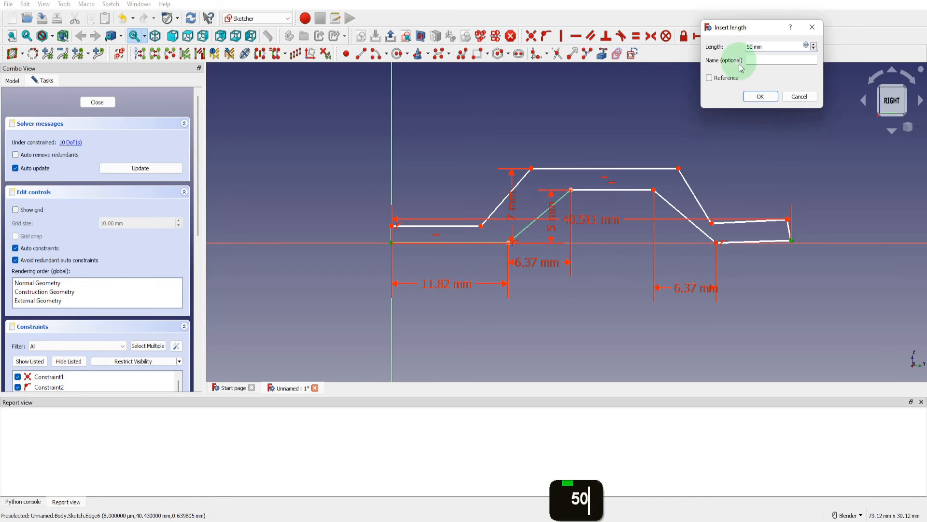
{"action": "left_click", "coordinate": [756, 98]}
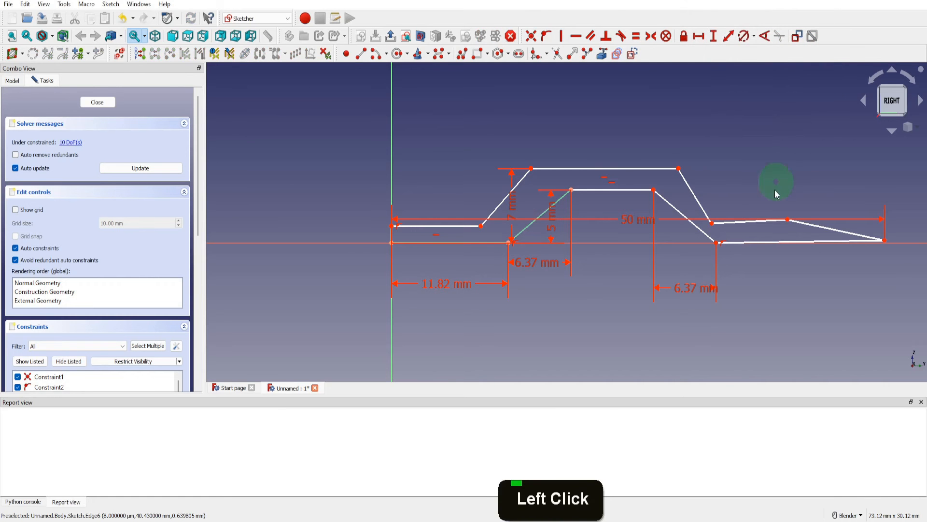
{"action": "left_click_drag", "start_coordinate": [634, 218], "coordinate": [628, 331]}
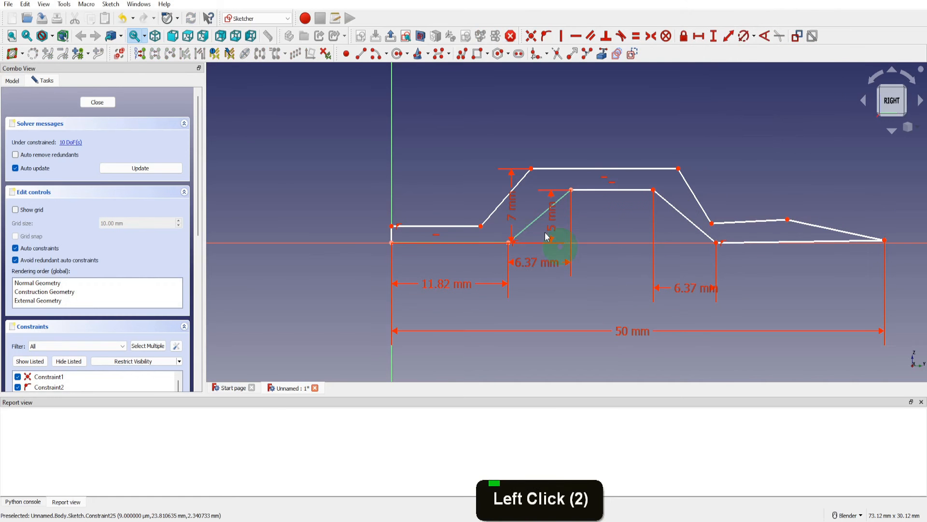
Move the 7 mm dimension beyond the vertical axis, outside the profile, and the 5 mm dimension beneath the raised section.
{"action": "left_click", "coordinate": [512, 208]}
{"action": "left_click_drag", "start_coordinate": [511, 208], "coordinate": [380, 208]}
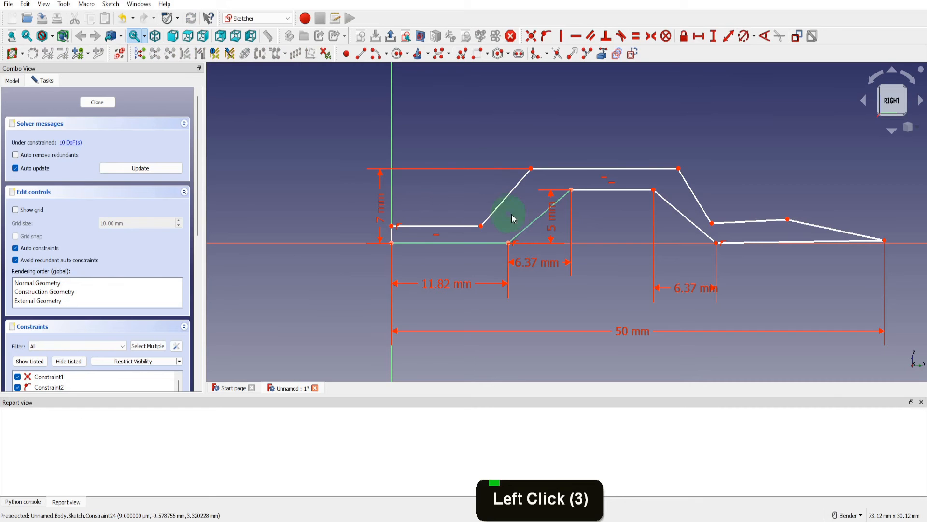
{"action": "left_click_drag", "start_coordinate": [555, 215], "coordinate": [589, 221]}
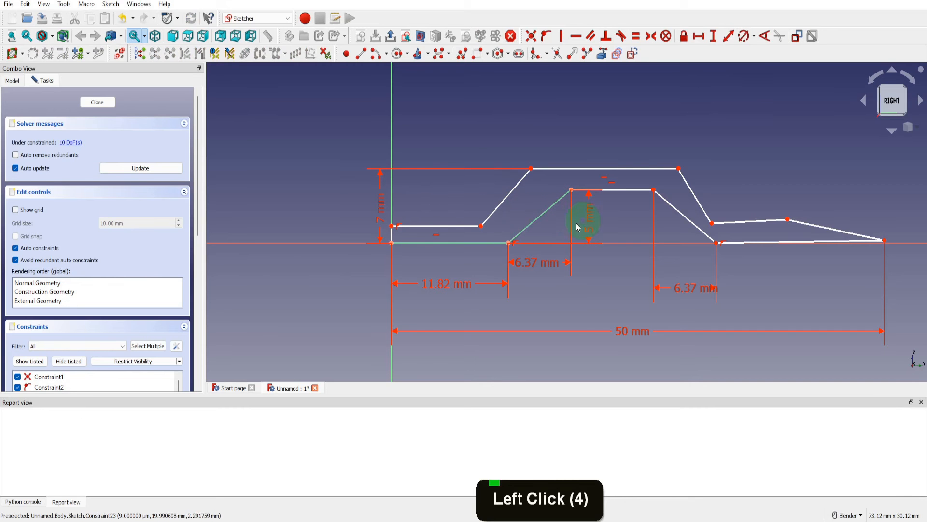
Constrain the strip's short end line at the origin to a vertical length of 2 mm.
{"action": "left_click", "coordinate": [392, 231]}
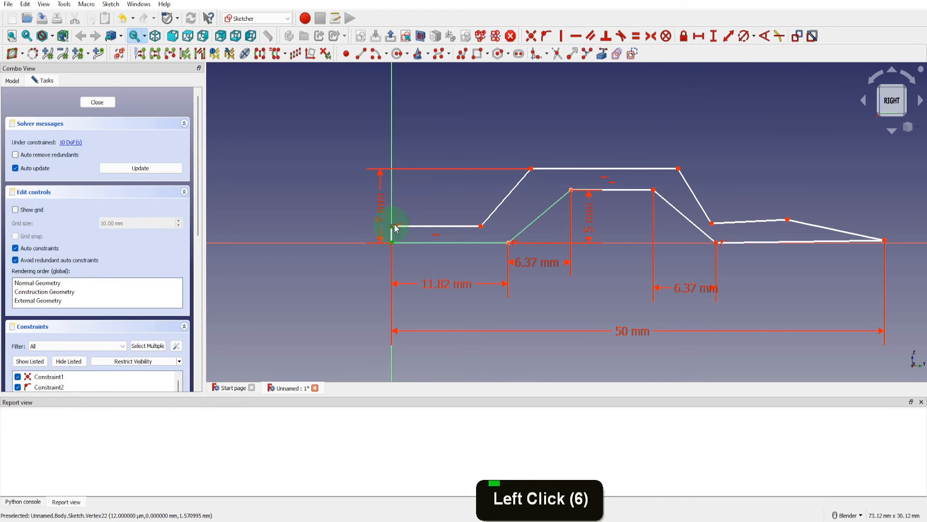
{"action": "left_click", "coordinate": [713, 35]}
{"action": "type", "text": "2mm"}
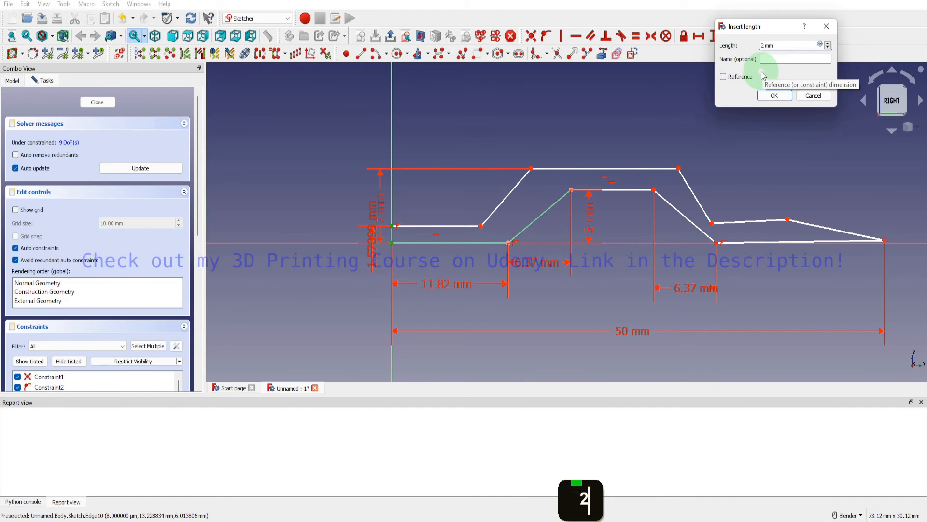
{"action": "left_click", "coordinate": [773, 95]}
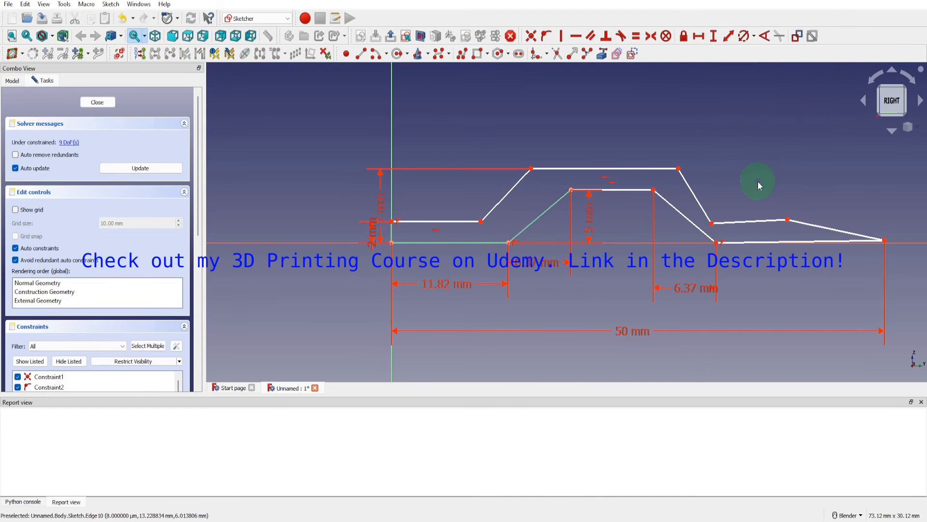
Make the tail's end line vertical and equal in length to the short end line at the origin.
{"action": "left_click", "coordinate": [807, 224]}
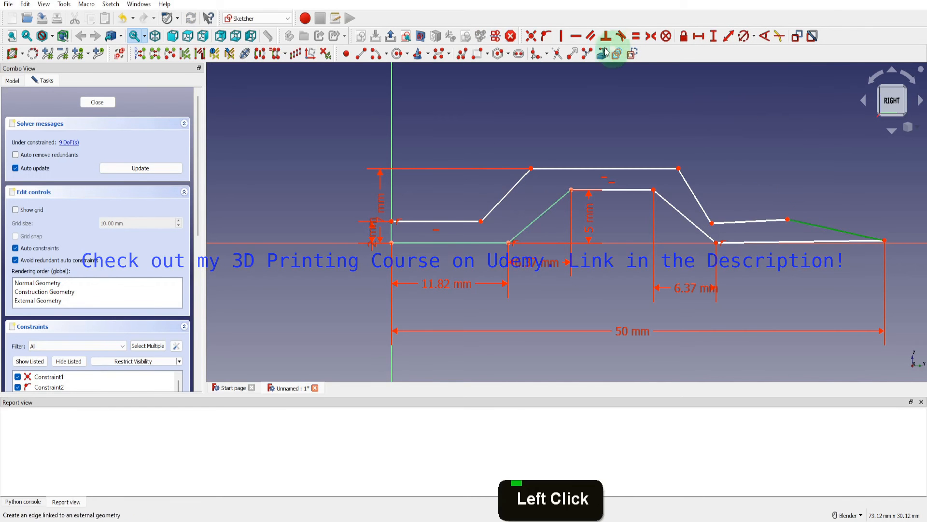
{"action": "left_click", "coordinate": [560, 36]}
{"action": "scroll", "coordinate": [479, 183], "scroll_direction": "down", "scroll_amount": 2}
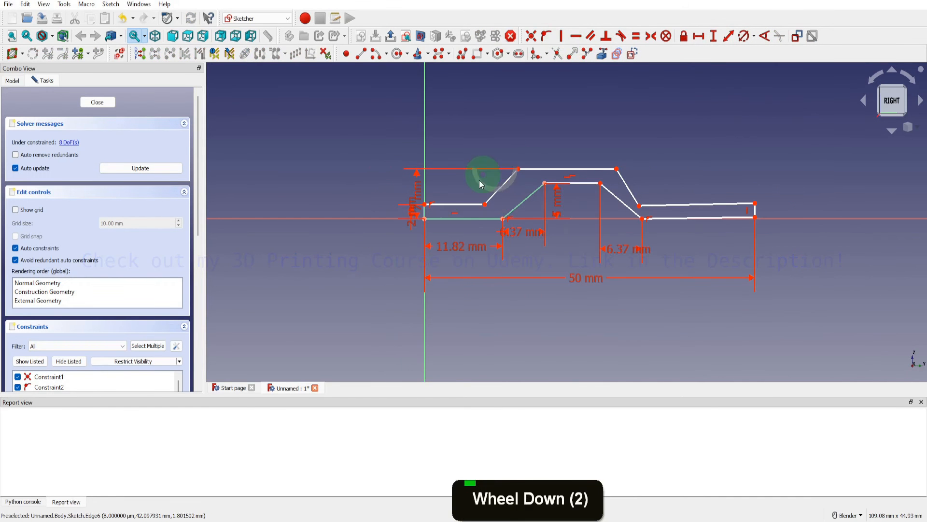
{"action": "left_click", "coordinate": [756, 214]}
{"action": "left_click", "coordinate": [425, 216]}
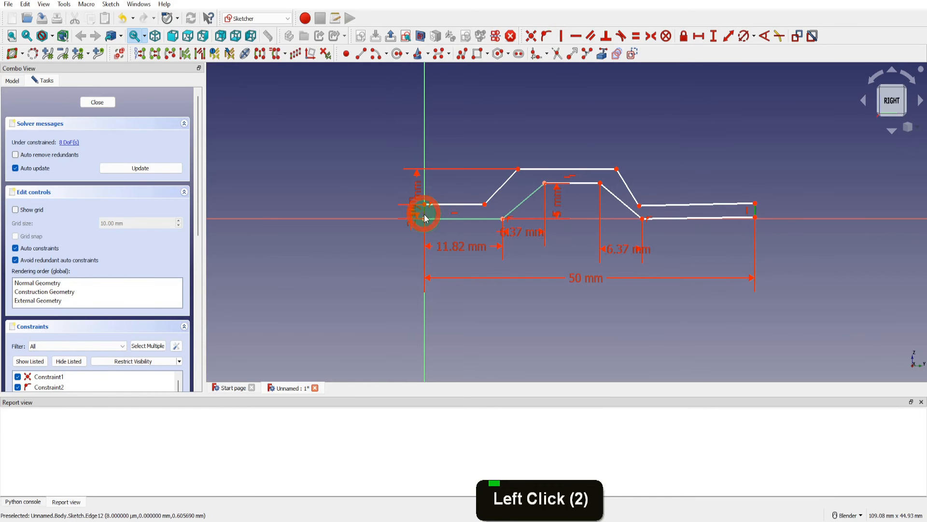
{"action": "left_click", "coordinate": [636, 37]}
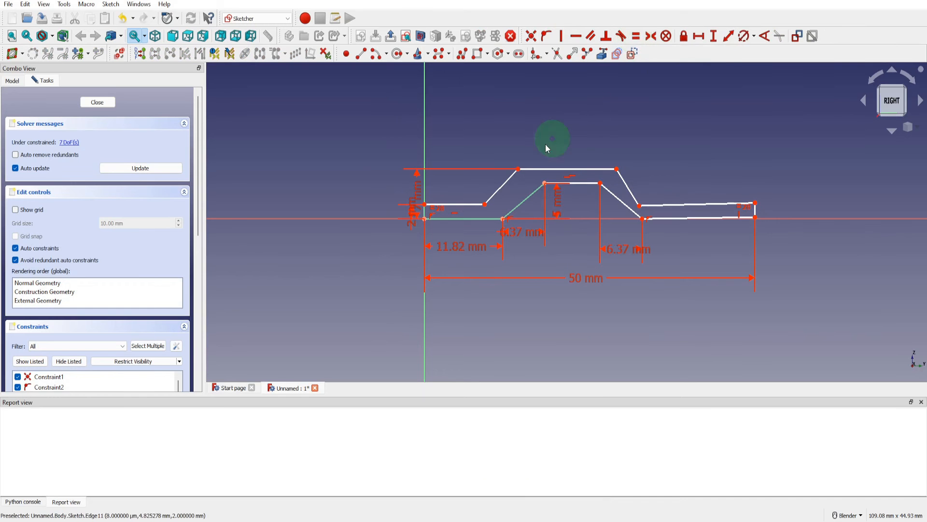
Constrain the upper edge's first horizontal line to 11.12 mm and move the 7 mm dimension farther out from the profile.
{"action": "left_click", "coordinate": [446, 205]}
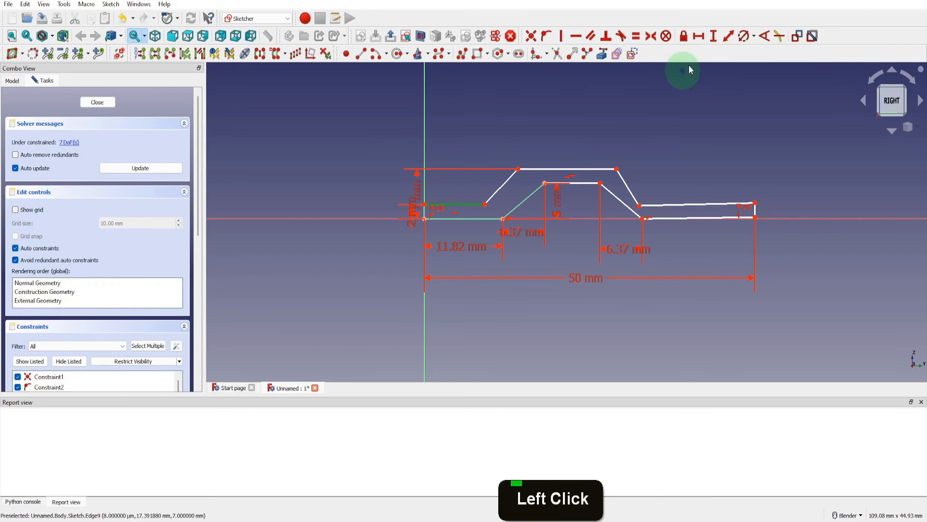
{"action": "left_click", "coordinate": [699, 36]}
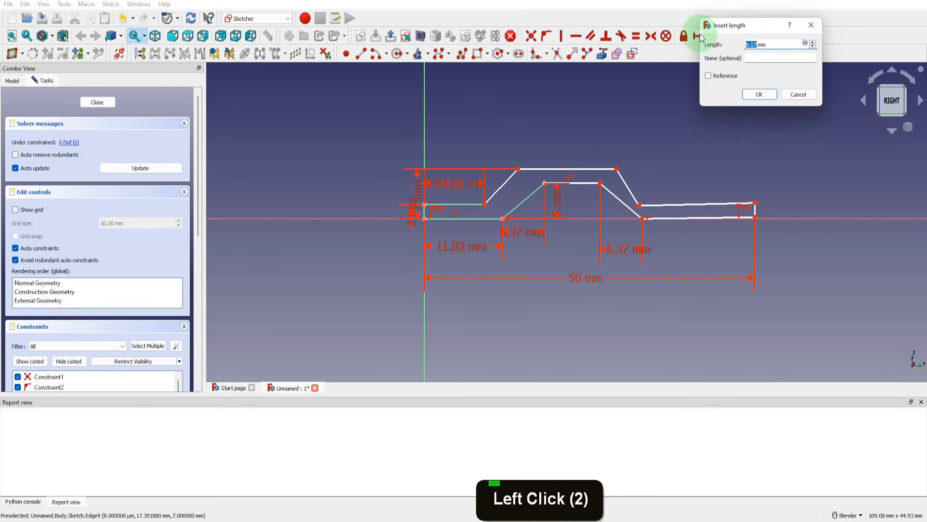
{"action": "type", "text": "11.12"}
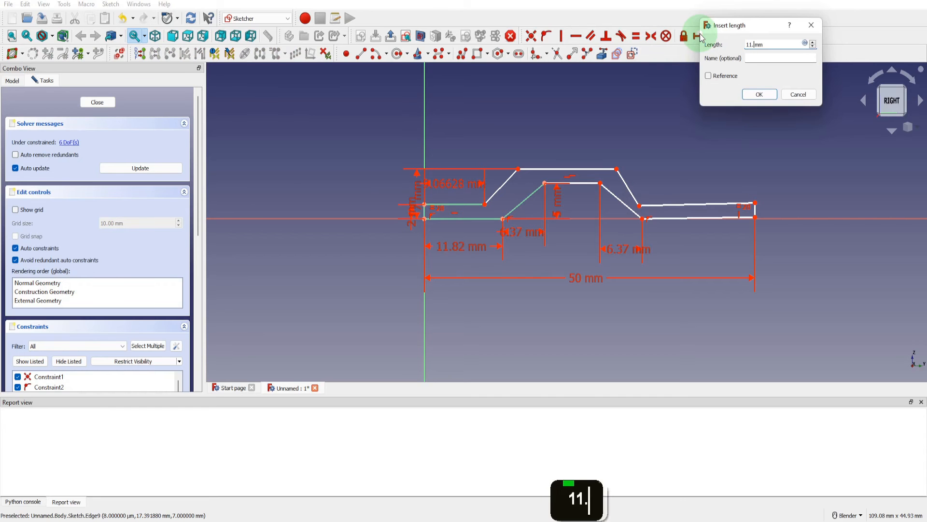
{"action": "left_click", "coordinate": [757, 95]}
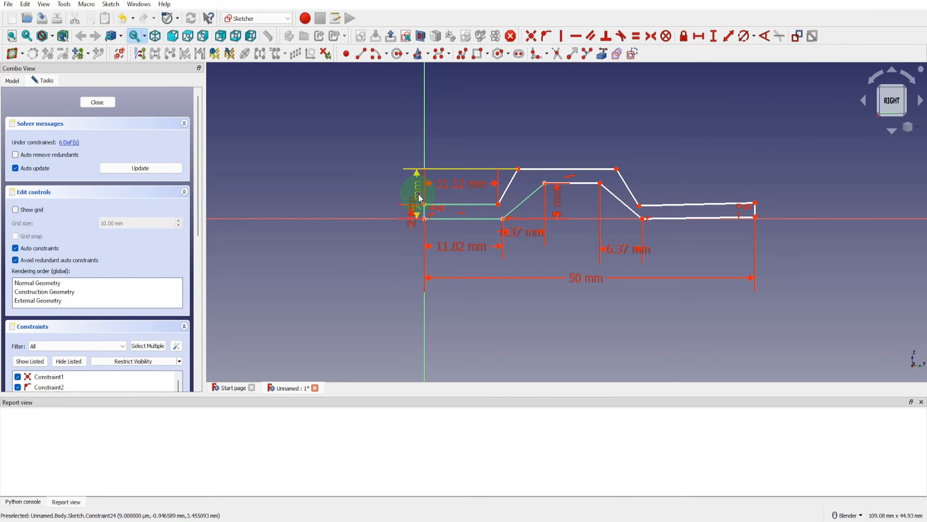
{"action": "left_click_drag", "start_coordinate": [418, 193], "coordinate": [367, 196]}
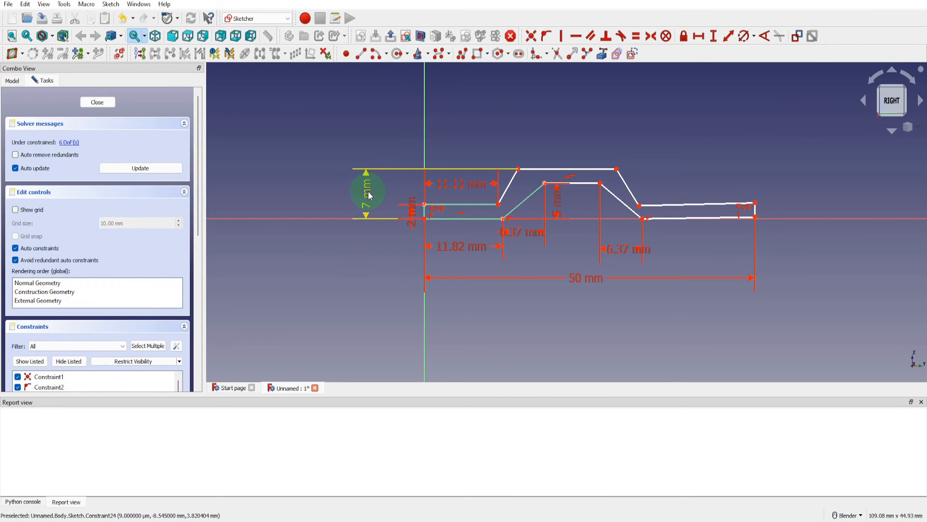
Constrain the horizontal distance from the origin to the near corner of the raised upper line to 17.5 mm.
{"action": "left_click", "coordinate": [447, 211]}
{"action": "left_click", "coordinate": [519, 170]}
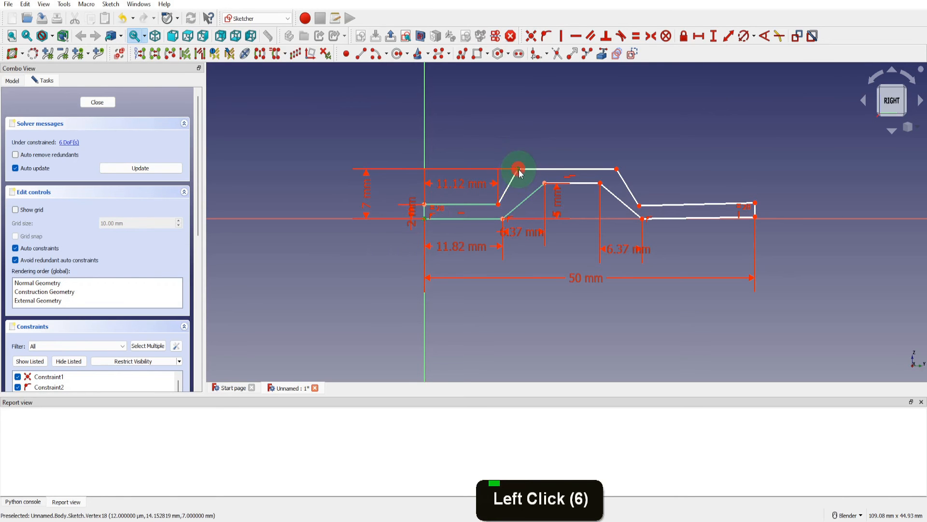
{"action": "left_click", "coordinate": [699, 36]}
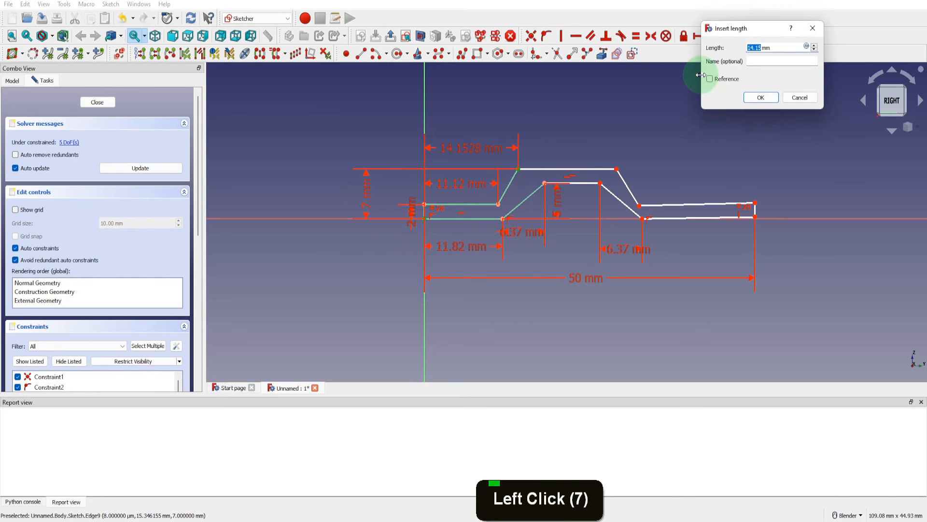
{"action": "type", "text": "17"}
{"action": "type", "text": ".50"}
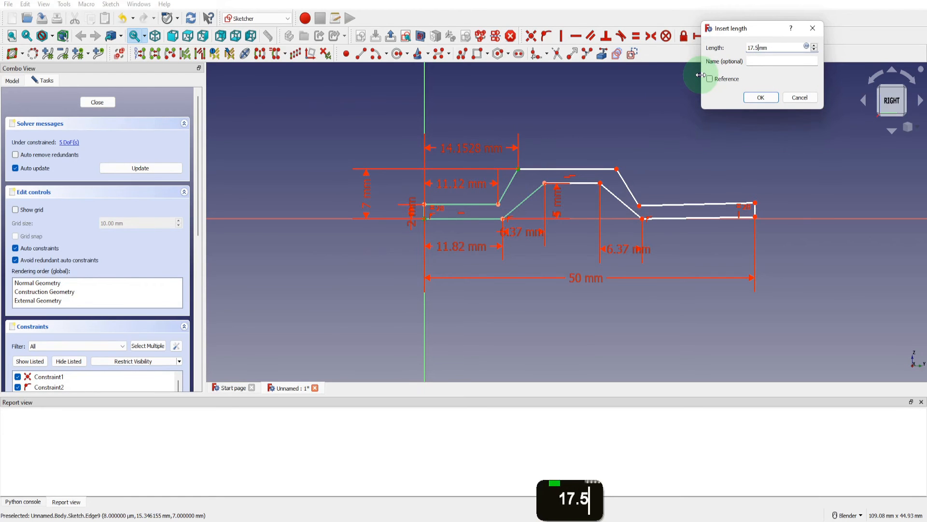
{"action": "left_click", "coordinate": [751, 100]}
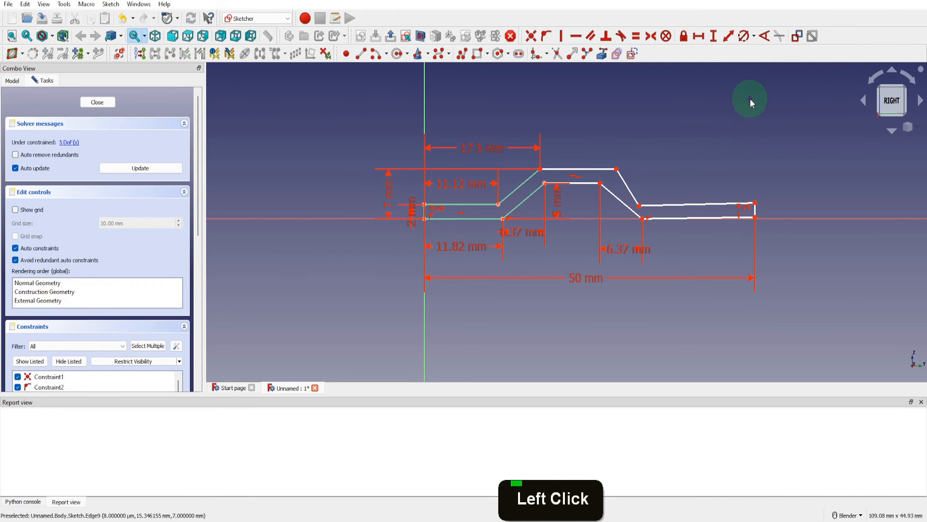
Constrain the raised section's upper line to a horizontal length of 15 mm.
{"action": "left_click", "coordinate": [574, 170]}
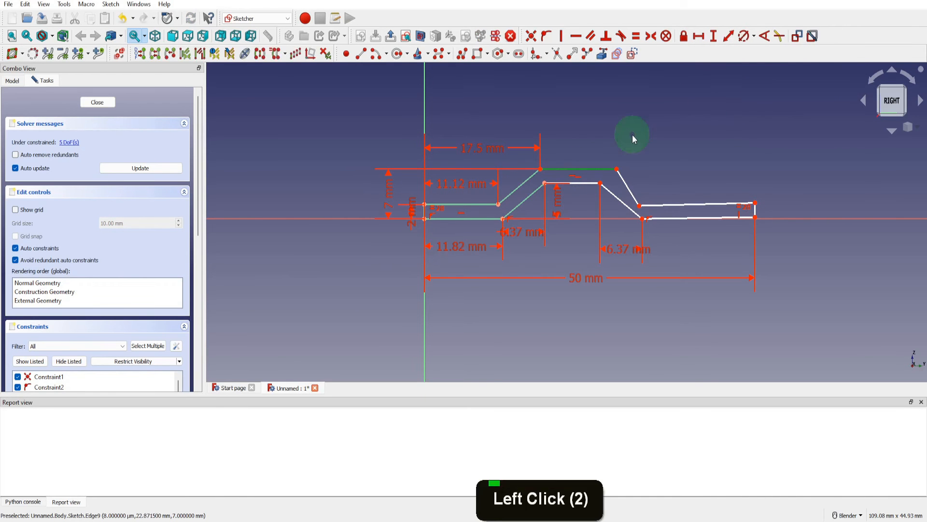
{"action": "left_click", "coordinate": [698, 35]}
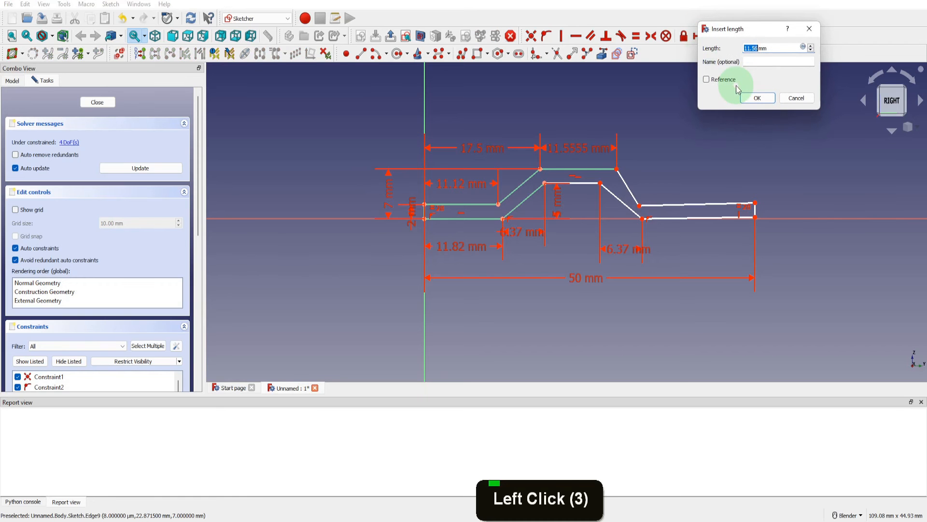
{"action": "type", "text": "15"}
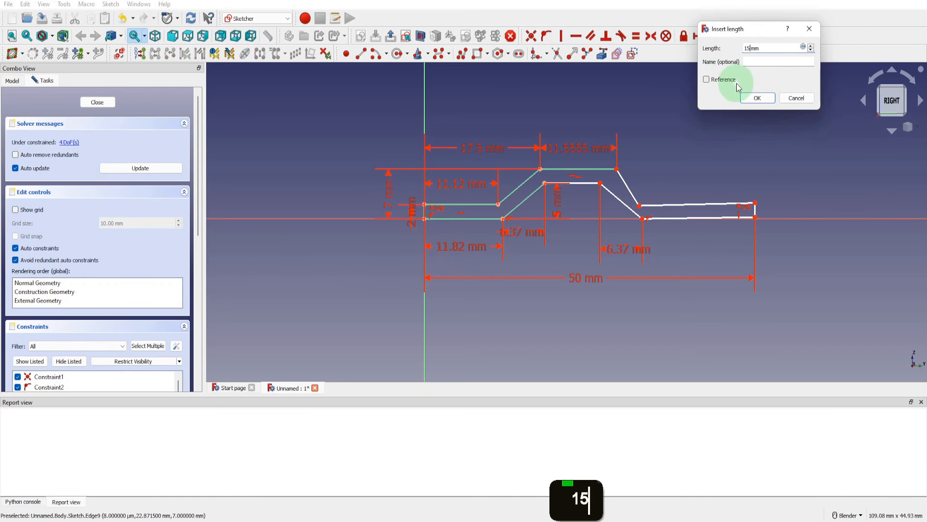
{"action": "left_click", "coordinate": [757, 98]}
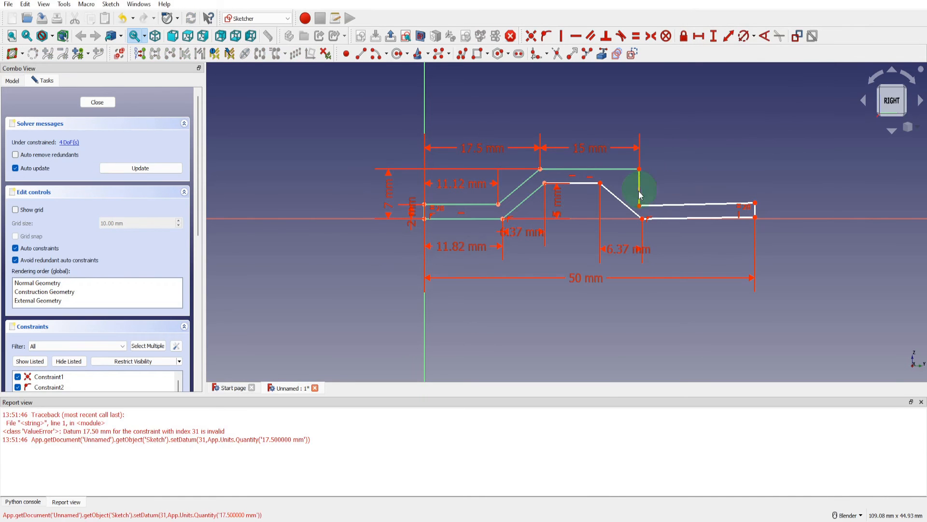
Make the tail's lower line equal in length to the lower edge's first line at the origin.
{"action": "mouse_move", "coordinate": [640, 206]}
{"action": "left_mouse_down"}
{"action": "mouse_move", "coordinate": [654, 207]}
{"action": "mouse_move", "coordinate": [646, 208]}
{"action": "left_mouse_up"}
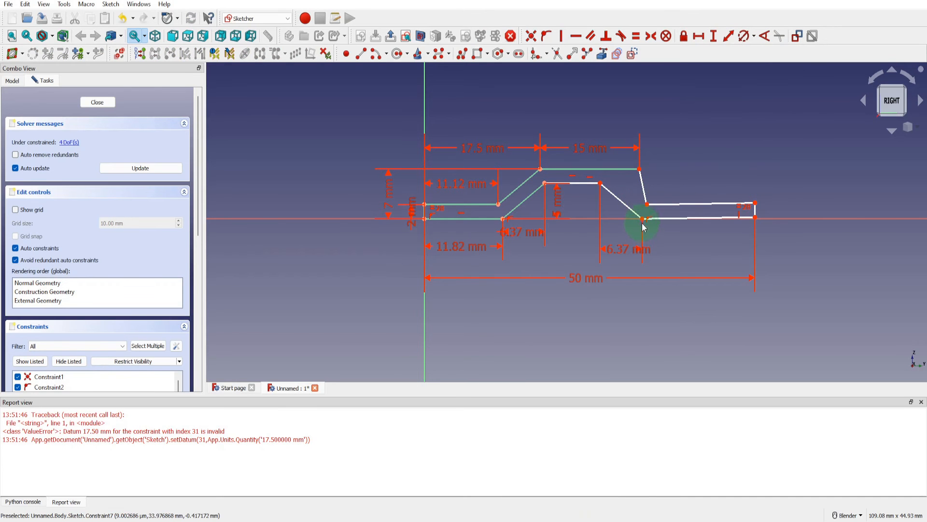
{"action": "left_click", "coordinate": [688, 218]}
{"action": "left_click", "coordinate": [469, 220]}
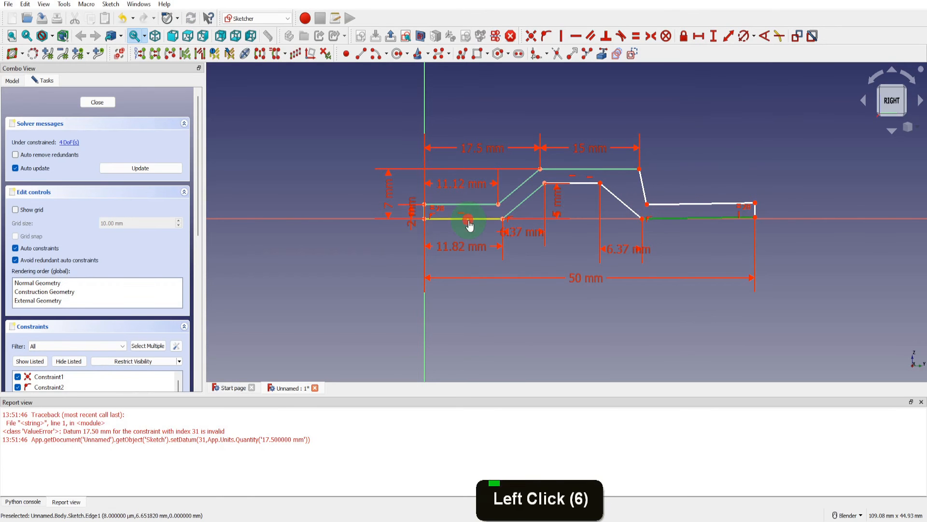
{"action": "left_click", "coordinate": [636, 37]}
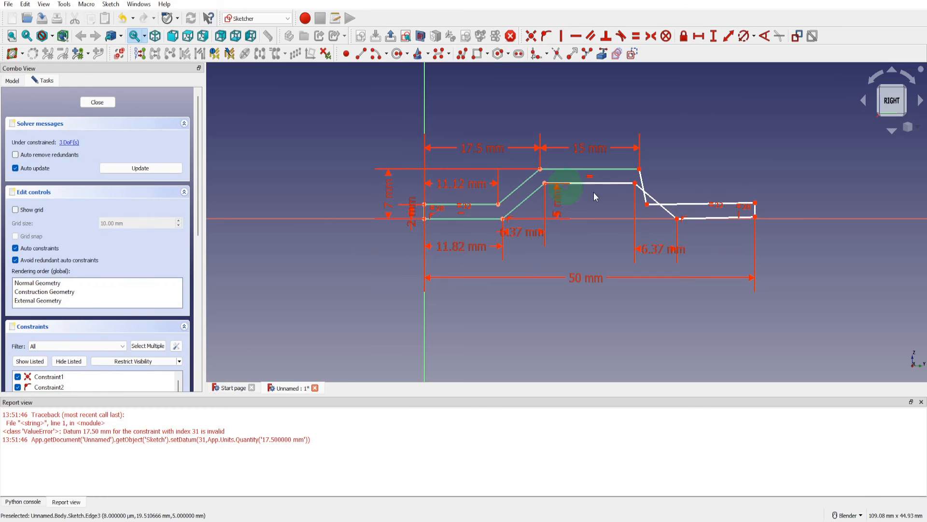
Pull the upper edge's tail corner outward to uncross the profile and constrain its horizontal distance from the tail's lower end point to 11.12 mm.
{"action": "left_click", "coordinate": [647, 205]}
{"action": "left_click_drag", "start_coordinate": [649, 207], "coordinate": [681, 203]}
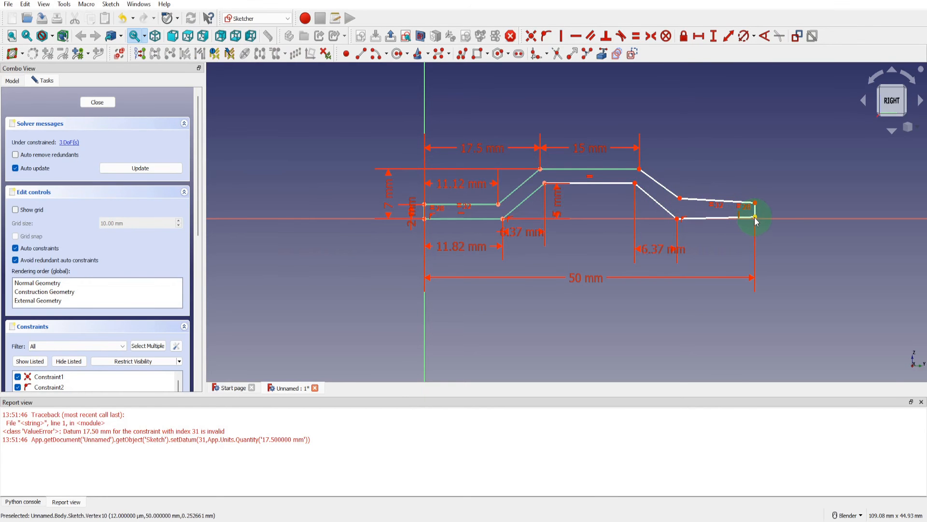
{"action": "left_click", "coordinate": [755, 217]}
{"action": "left_click", "coordinate": [681, 200]}
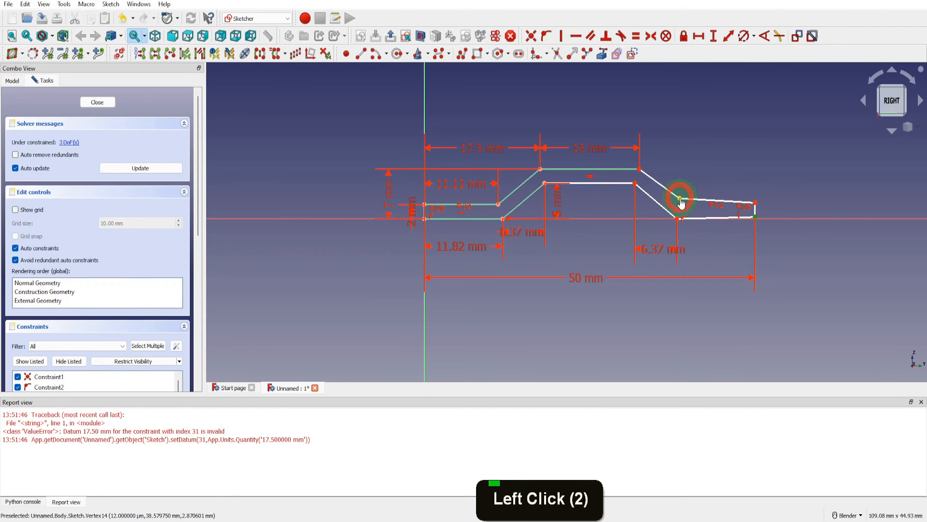
{"action": "left_click", "coordinate": [696, 40]}
{"action": "type", "text": "11."}
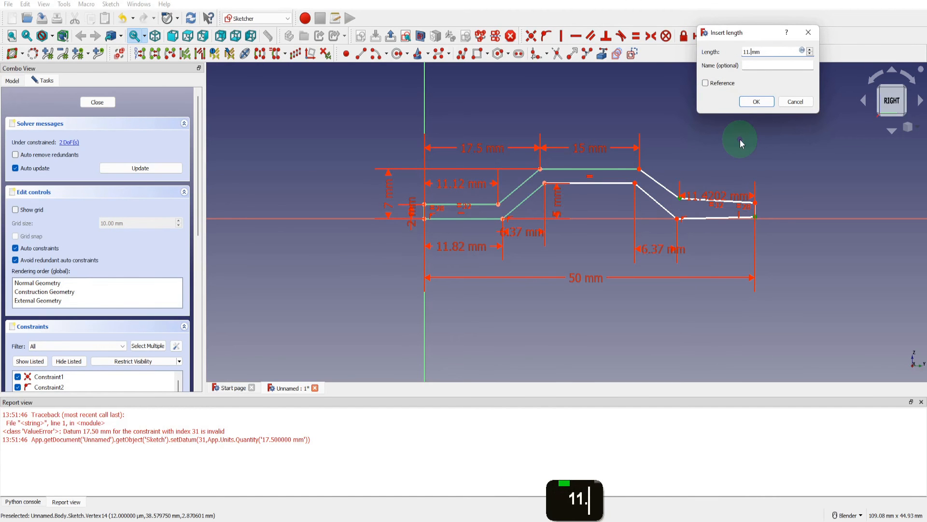
{"action": "type", "text": "12"}
{"action": "left_click", "coordinate": [756, 102]}
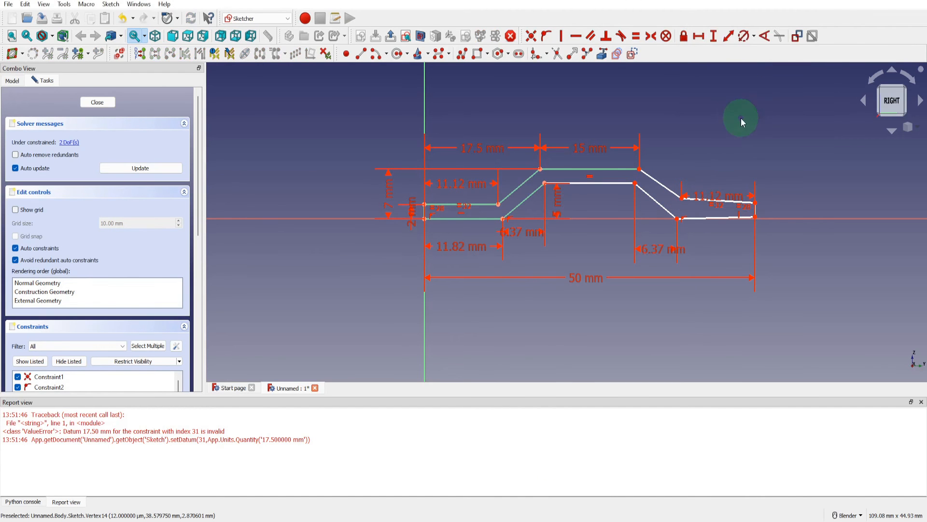
Constrain the vertical distance between the tail's lower end point and the upper edge's tail corner to 2 mm.
{"action": "left_click", "coordinate": [756, 218]}
{"action": "left_click", "coordinate": [681, 200]}
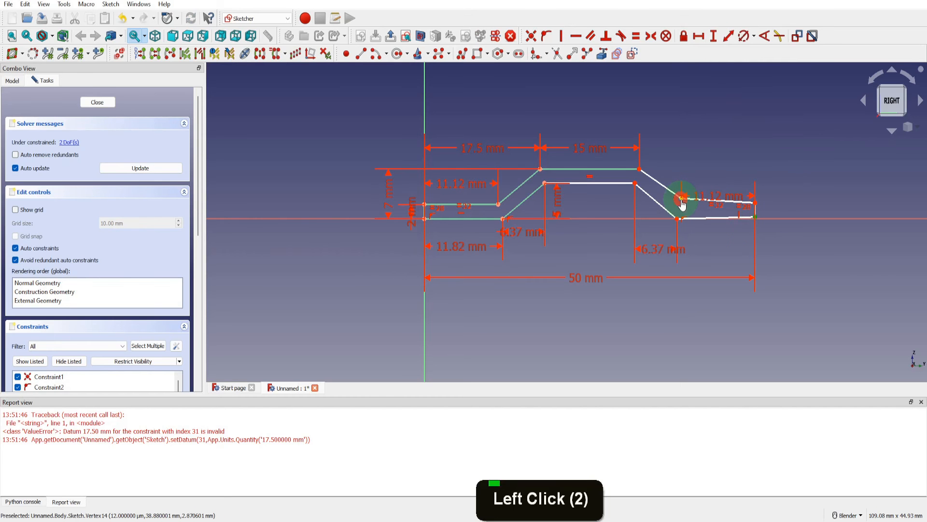
{"action": "left_click", "coordinate": [714, 35]}
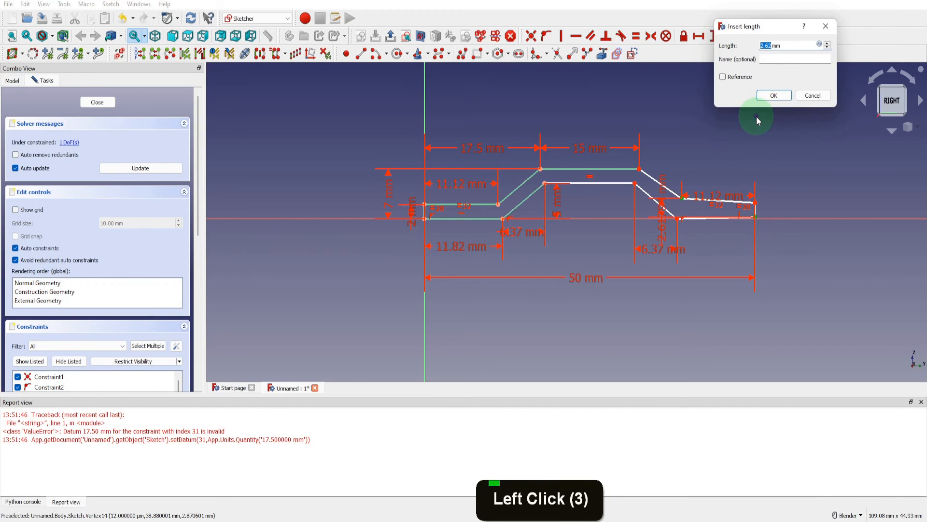
{"action": "type", "text": "2"}
{"action": "left_click", "coordinate": [774, 95]}
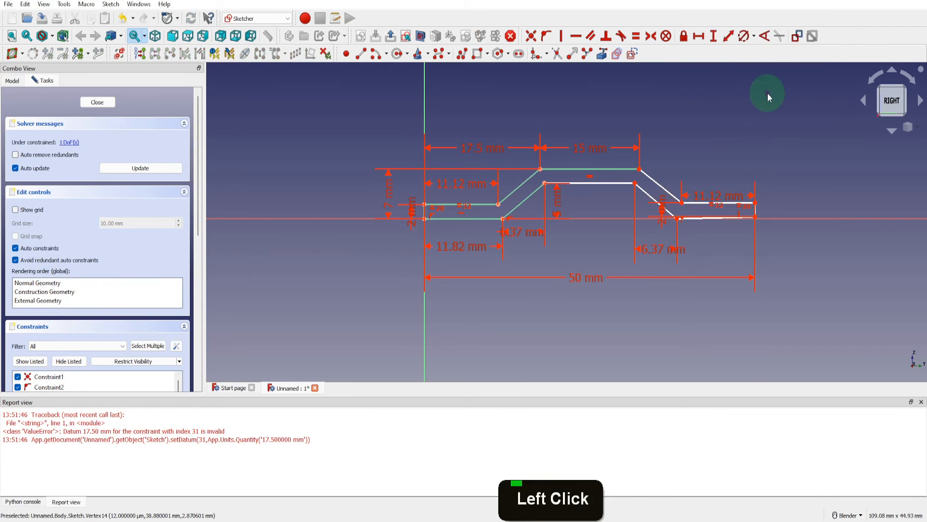
Test the tail's remaining freedom by moving its lower points, and constrain the tail's lower line to be horizontal.
{"action": "left_click_drag", "start_coordinate": [677, 222], "coordinate": [670, 224]}
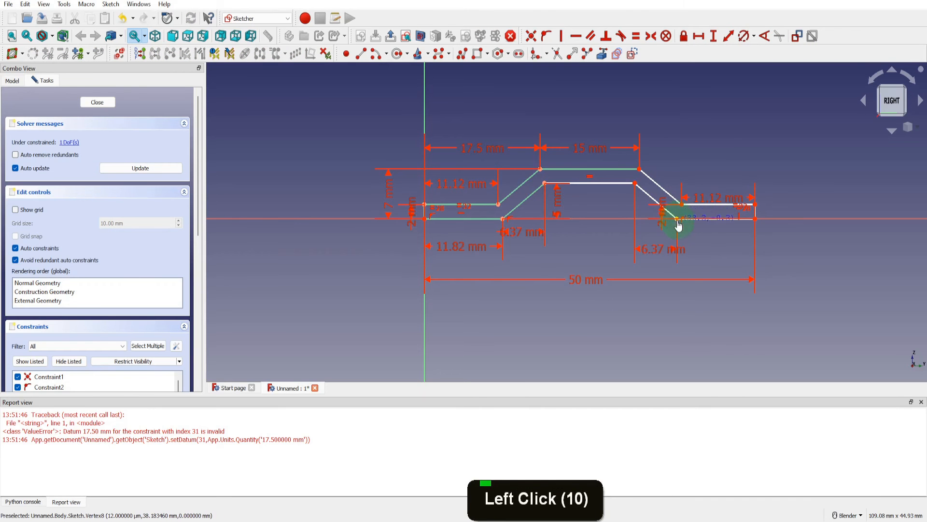
{"action": "left_click", "coordinate": [755, 220]}
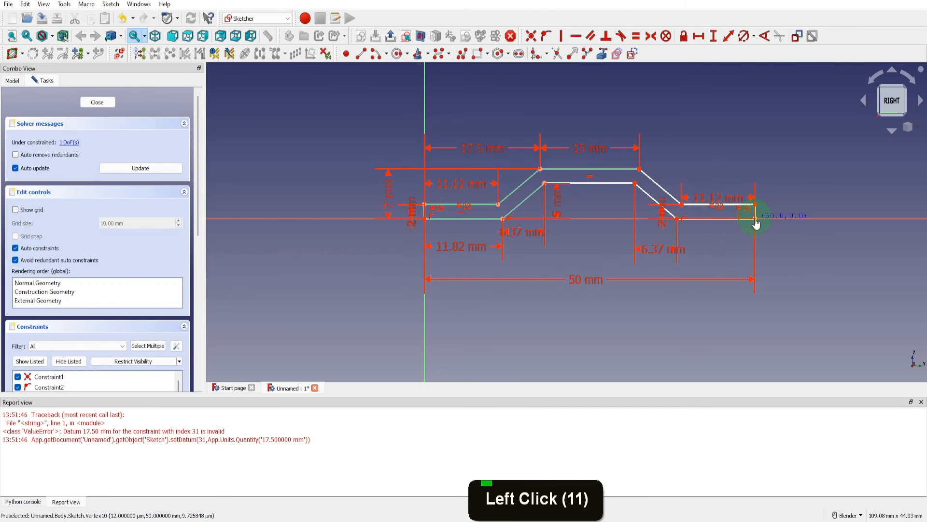
{"action": "left_click_drag", "start_coordinate": [755, 223], "coordinate": [756, 220]}
{"action": "left_click", "coordinate": [720, 218]}
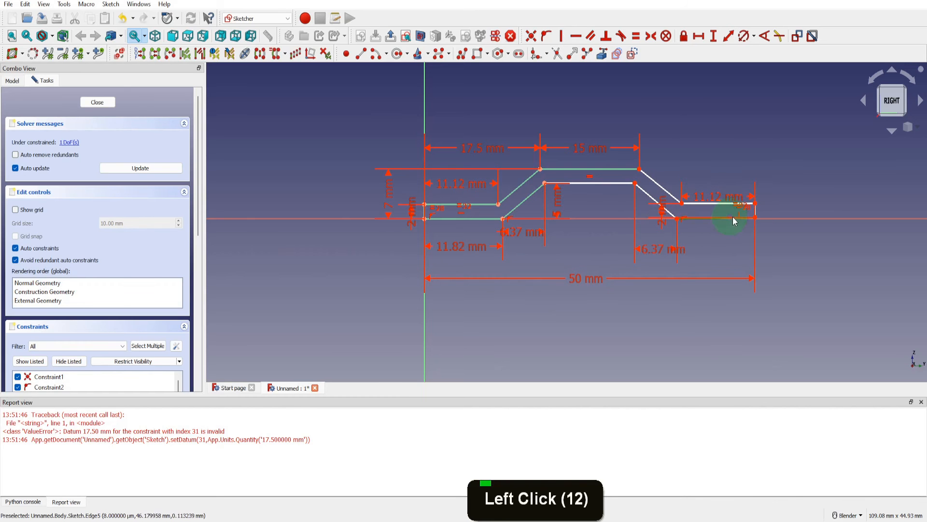
{"action": "left_click", "coordinate": [577, 37]}
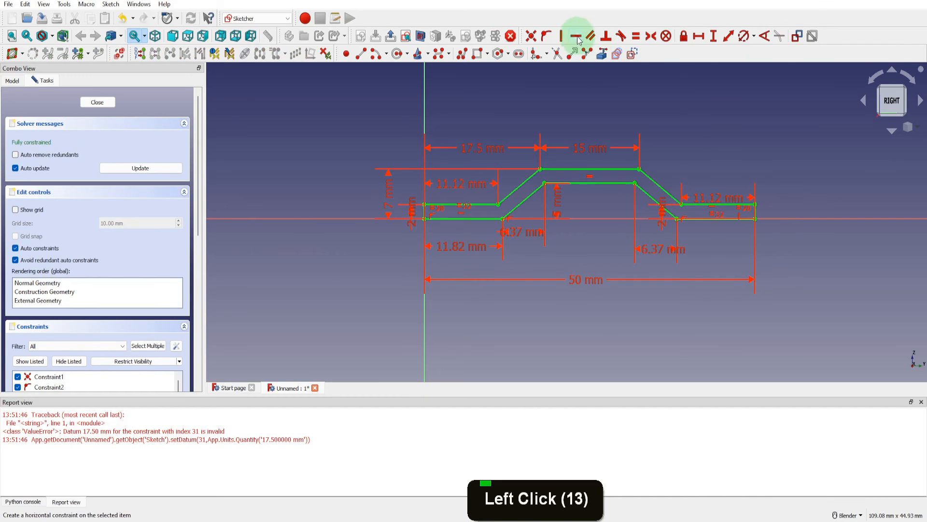
Move the tail's 11.12 mm dimension higher above the profile and its 2 mm dimension inward beneath the raised section.
{"action": "left_click_drag", "start_coordinate": [718, 199], "coordinate": [718, 181]}
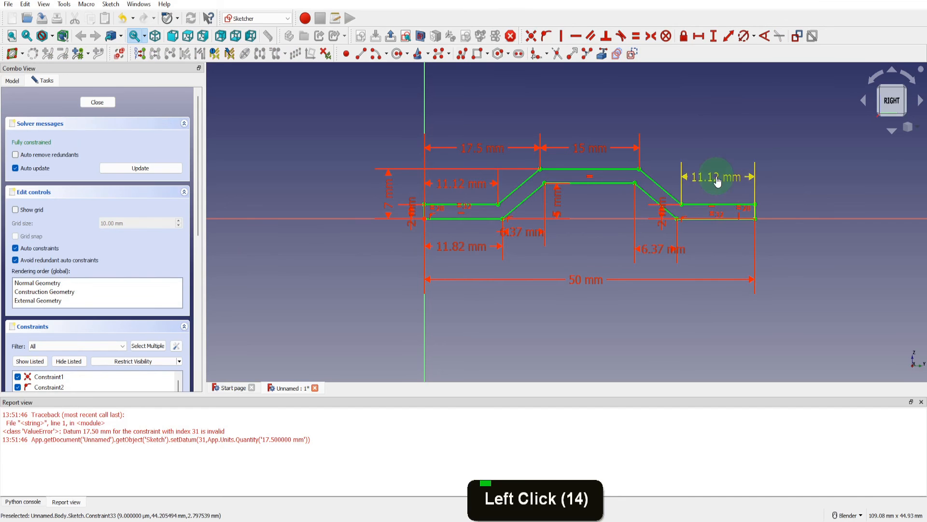
{"action": "left_click_drag", "start_coordinate": [661, 212], "coordinate": [630, 211]}
{"action": "left_click_drag", "start_coordinate": [660, 213], "coordinate": [610, 212]}
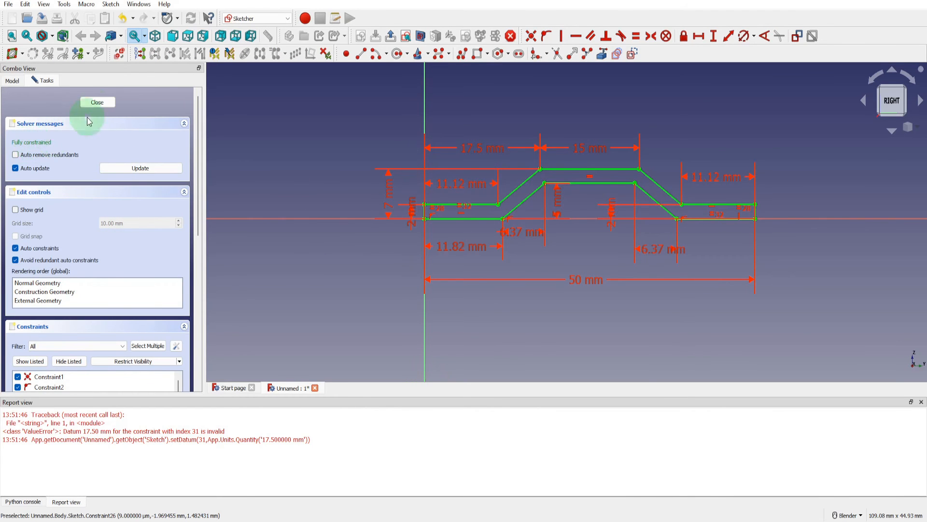
Finish the profile sketch and pad it to a length of 15 mm.
{"action": "left_click", "coordinate": [97, 102]}
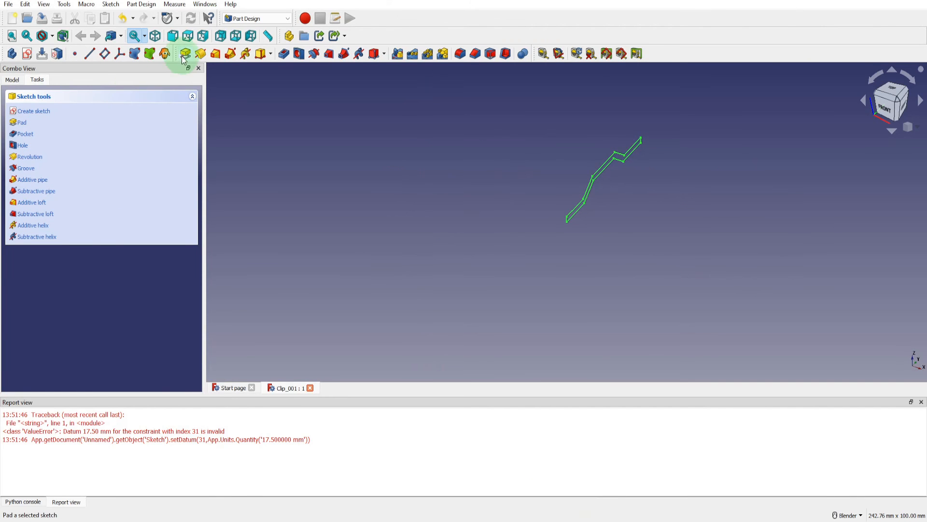
{"action": "left_click", "coordinate": [183, 54]}
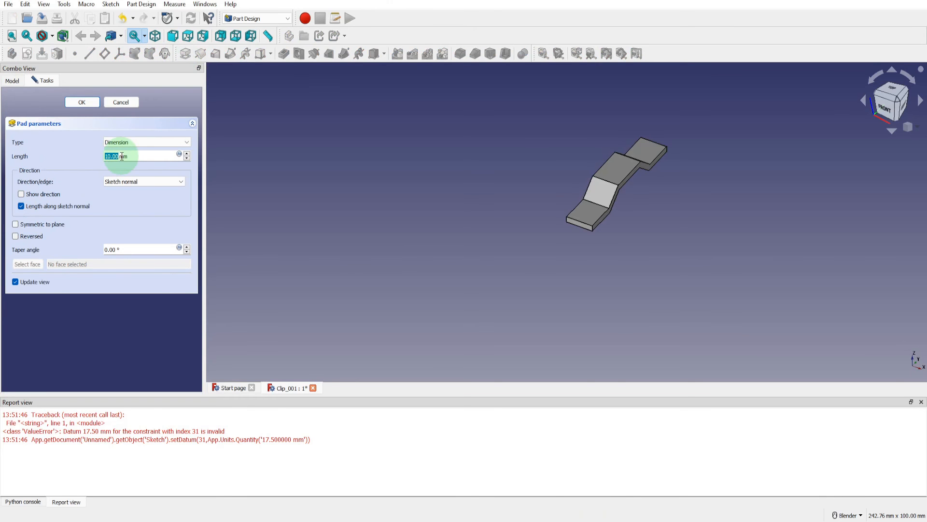
{"action": "type", "text": "15"}
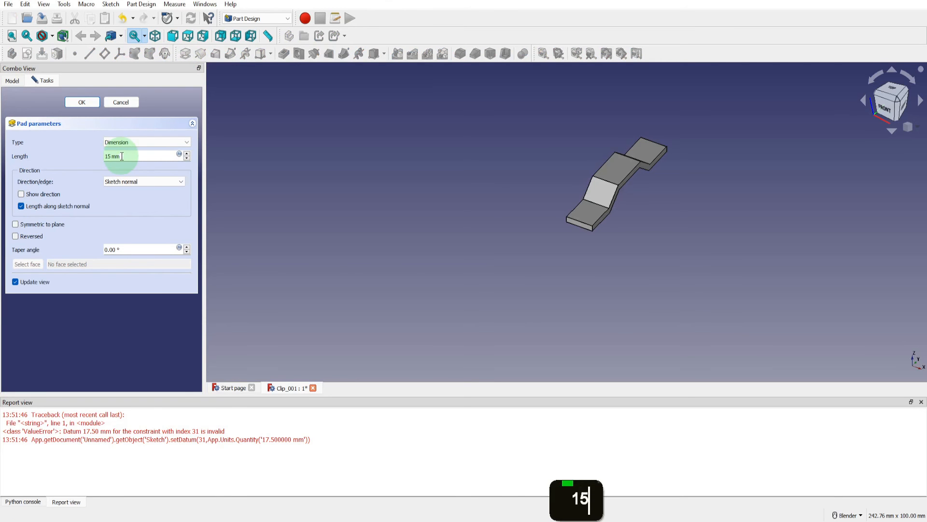
{"action": "left_click", "coordinate": [83, 102]}
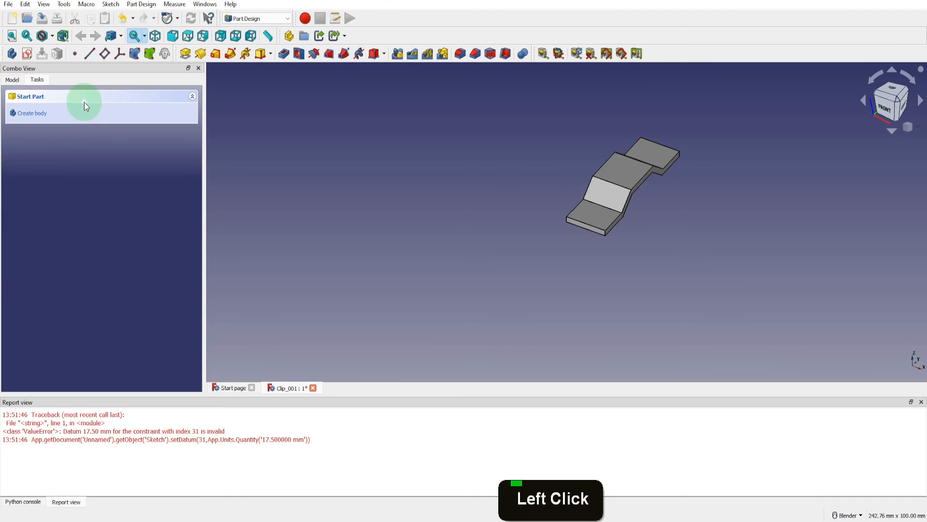
Create a new sketch on the top face of the strip's raised middle section.
{"action": "left_click", "coordinate": [188, 36]}
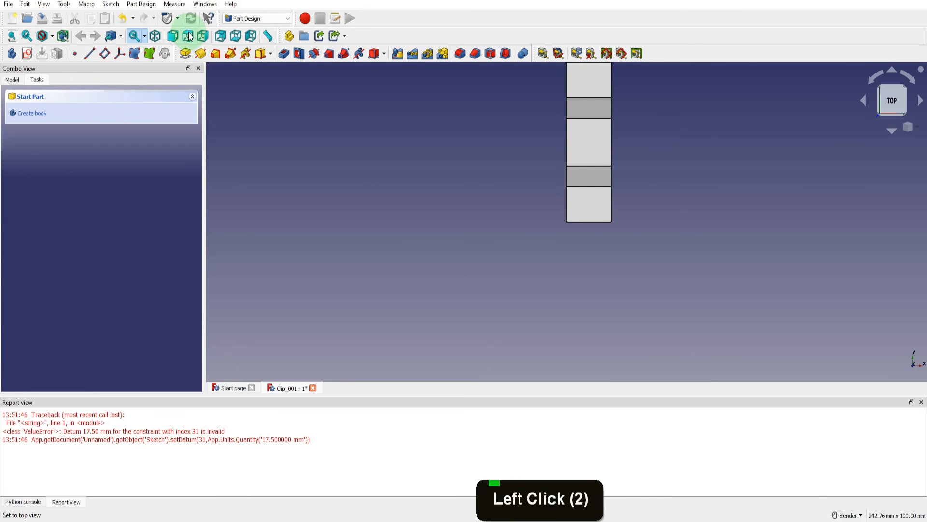
{"action": "scroll", "coordinate": [481, 270], "scroll_direction": "down", "scroll_amount": 2}
{"action": "scroll", "coordinate": [566, 157], "scroll_direction": "up", "scroll_amount": 4}
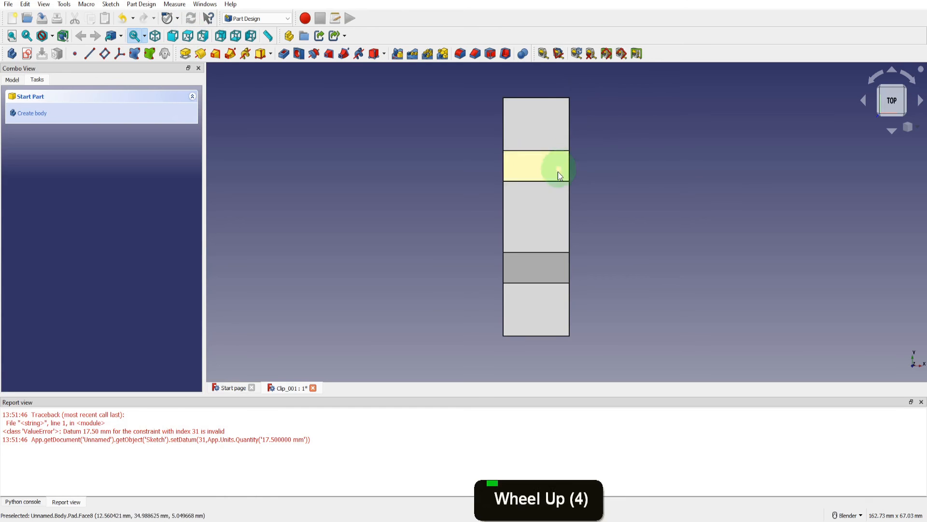
{"action": "left_click", "coordinate": [552, 203]}
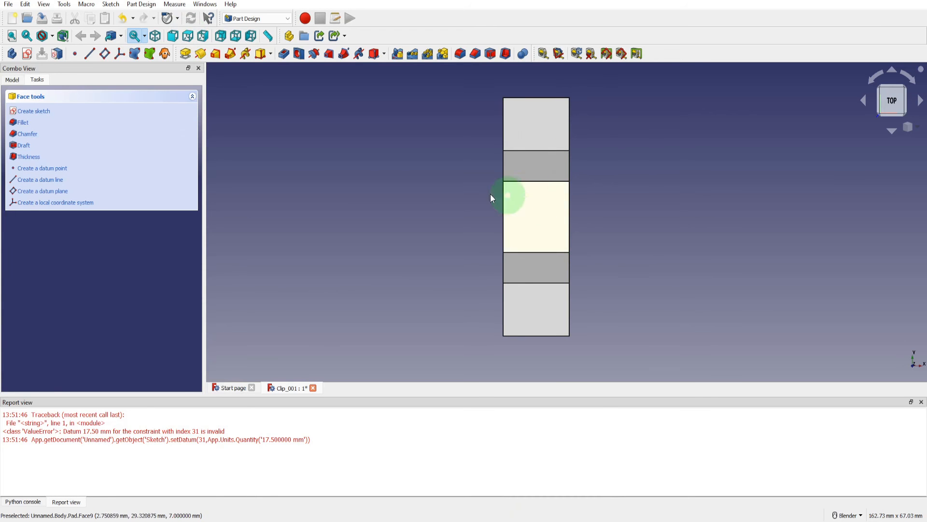
{"action": "left_click", "coordinate": [35, 112]}
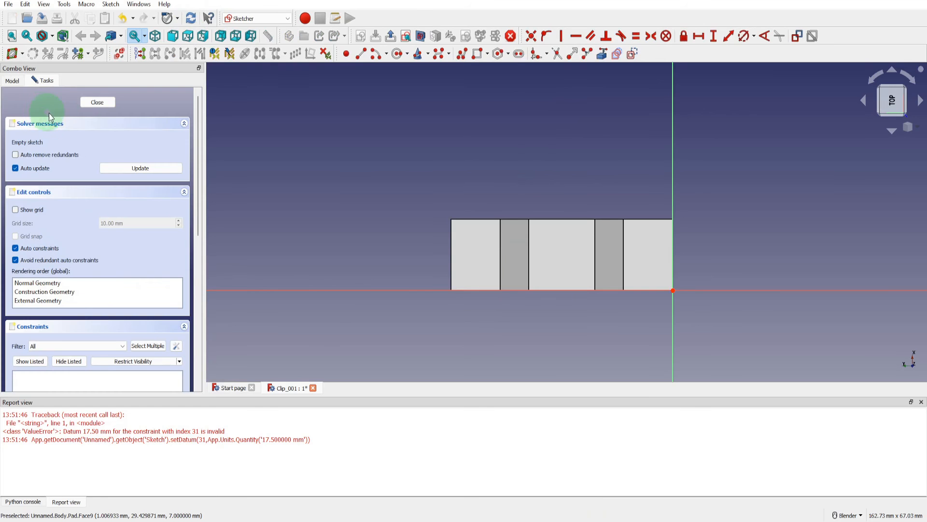
Sketch a closed four-sided notch outline, about 7 mm wide and 5 mm deep, against the long edge of the raised face.
{"action": "scroll", "coordinate": [590, 279], "scroll_direction": "up", "scroll_amount": 3}
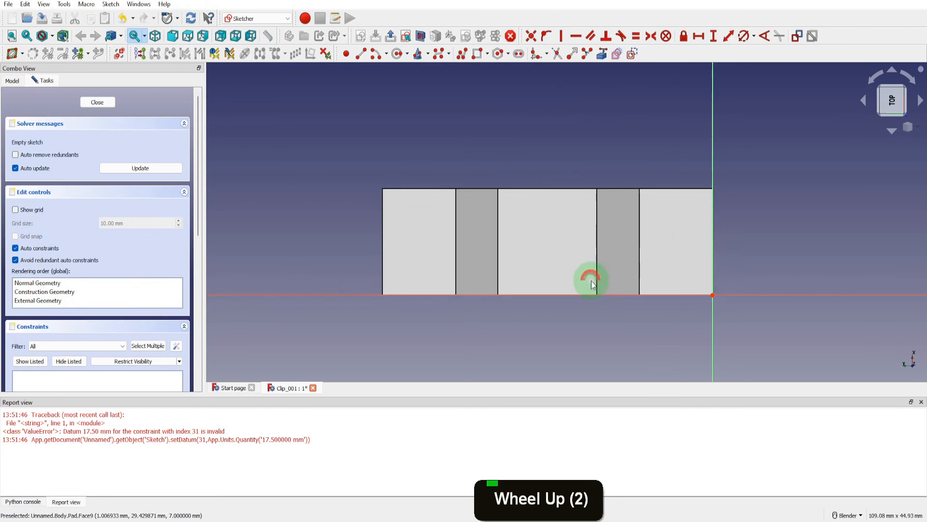
{"action": "left_click", "coordinate": [462, 53]}
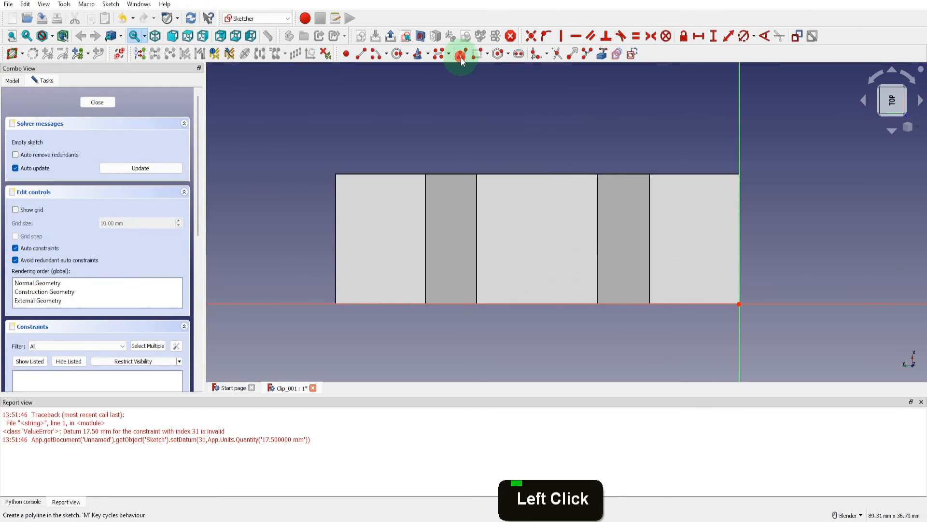
{"action": "left_click", "coordinate": [504, 174]}
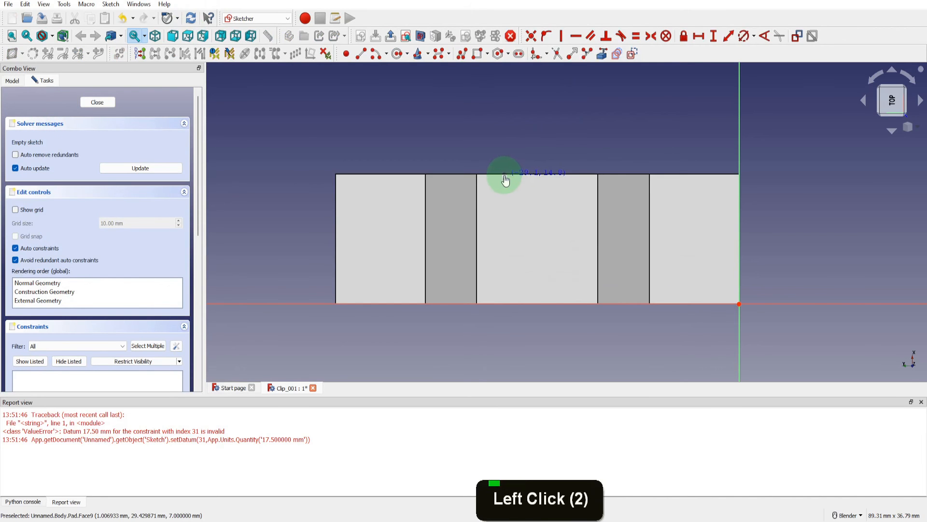
{"action": "left_click", "coordinate": [512, 223]}
{"action": "left_click", "coordinate": [557, 221]}
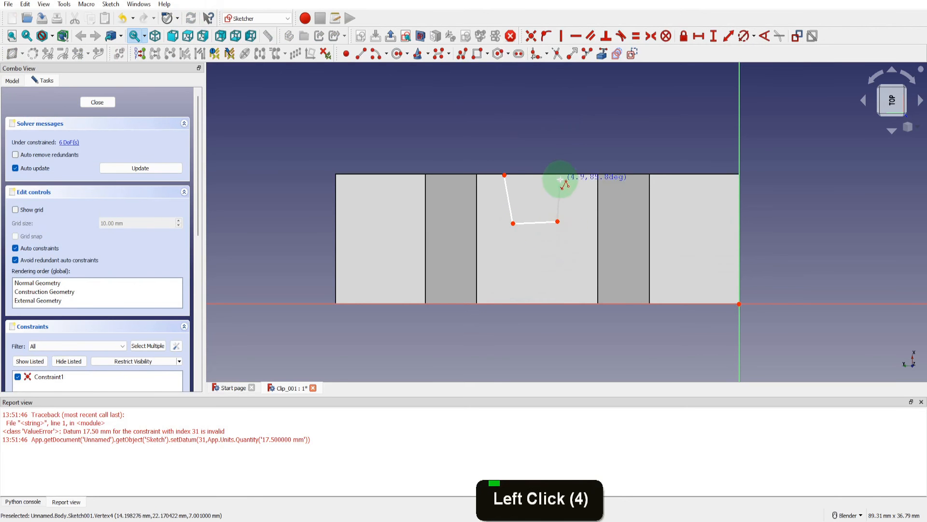
{"action": "left_click", "coordinate": [561, 174]}
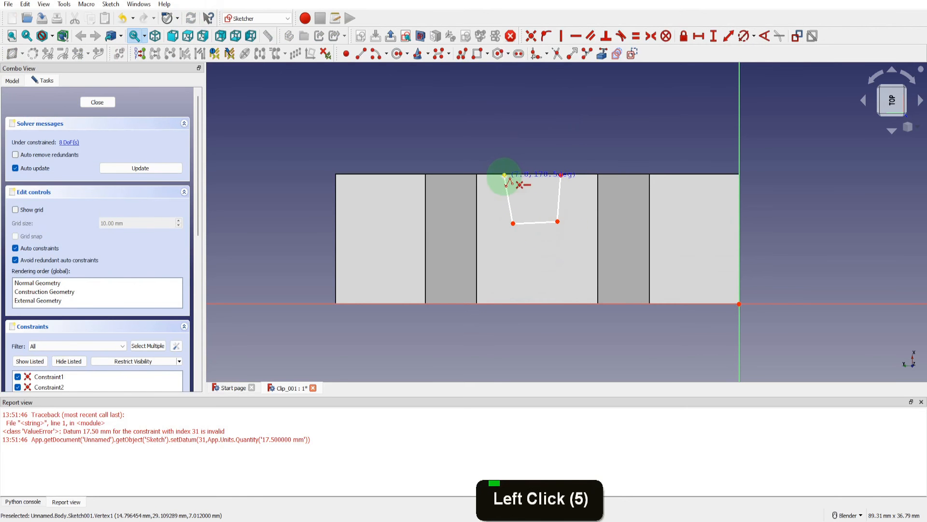
{"action": "left_click", "coordinate": [505, 180]}
{"action": "key", "text": "Escape"}
{"action": "key", "text": "Escape"}
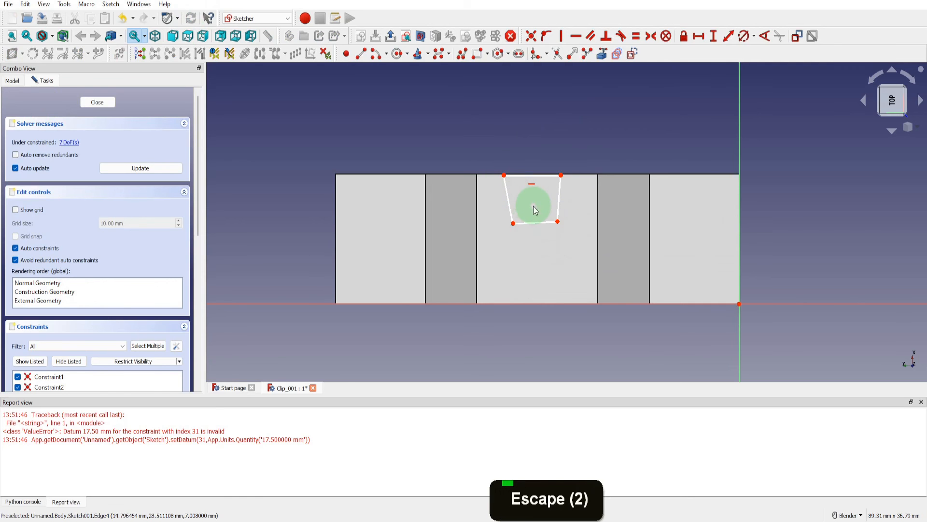
Dimension the notch outline horizontally, setting its inner line to 5 mm and its outer line along the strip's edge to 7.64 mm.
{"action": "left_click", "coordinate": [534, 222]}
{"action": "left_click", "coordinate": [698, 36]}
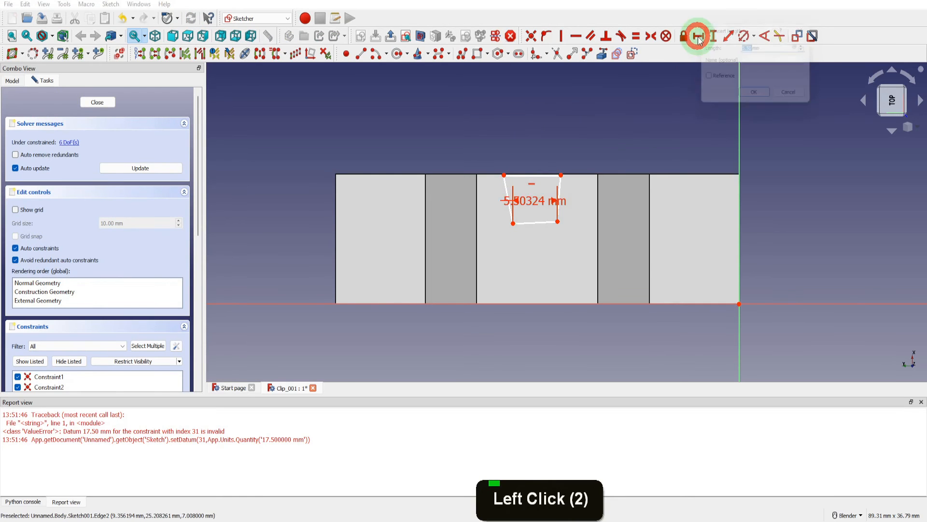
{"action": "type", "text": "5"}
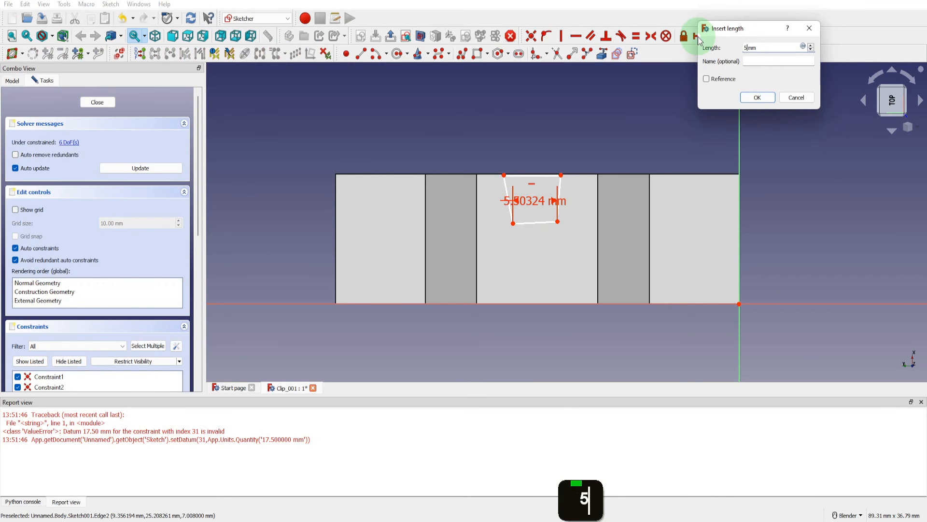
{"action": "left_click", "coordinate": [757, 98]}
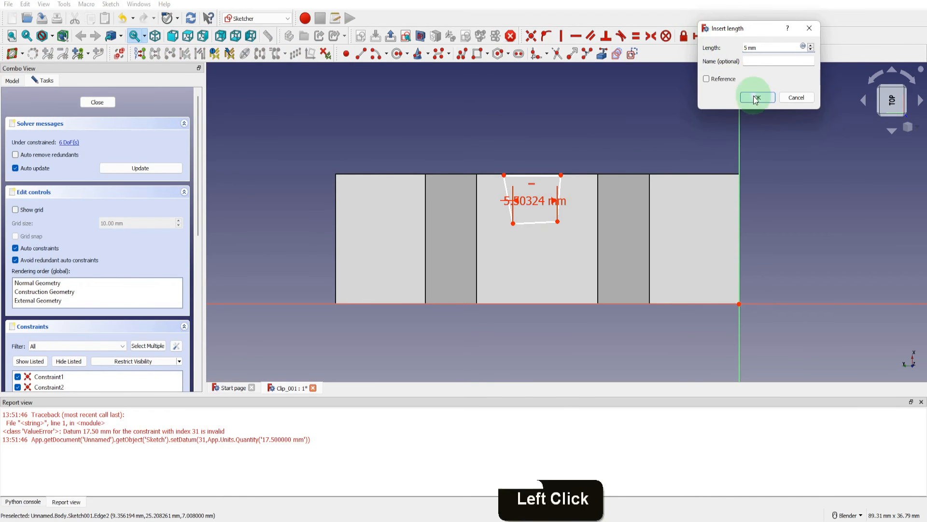
{"action": "left_click", "coordinate": [533, 176]}
{"action": "left_click", "coordinate": [698, 36]}
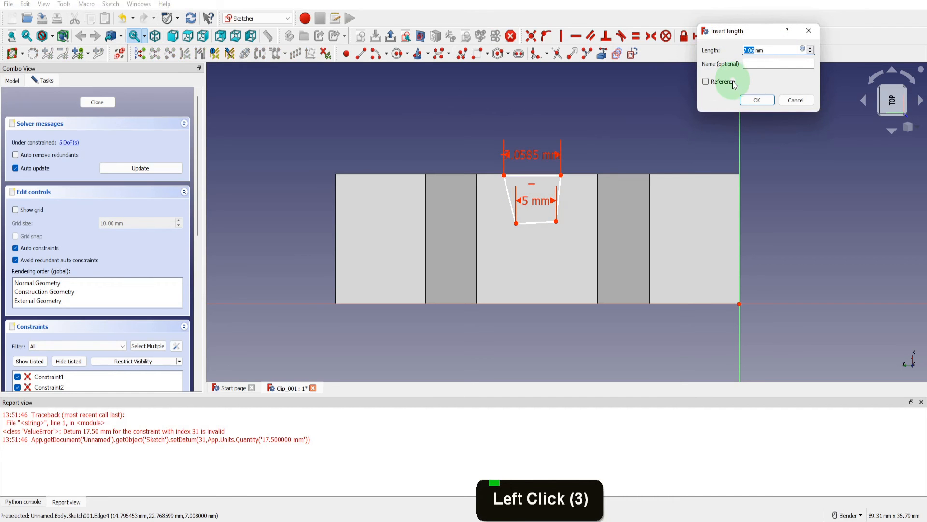
{"action": "type", "text": "7."}
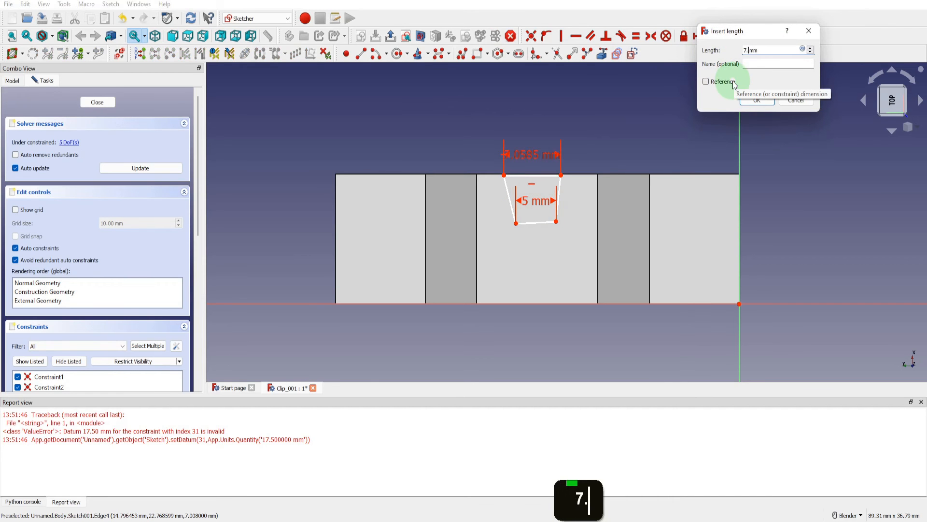
{"action": "type", "text": "64"}
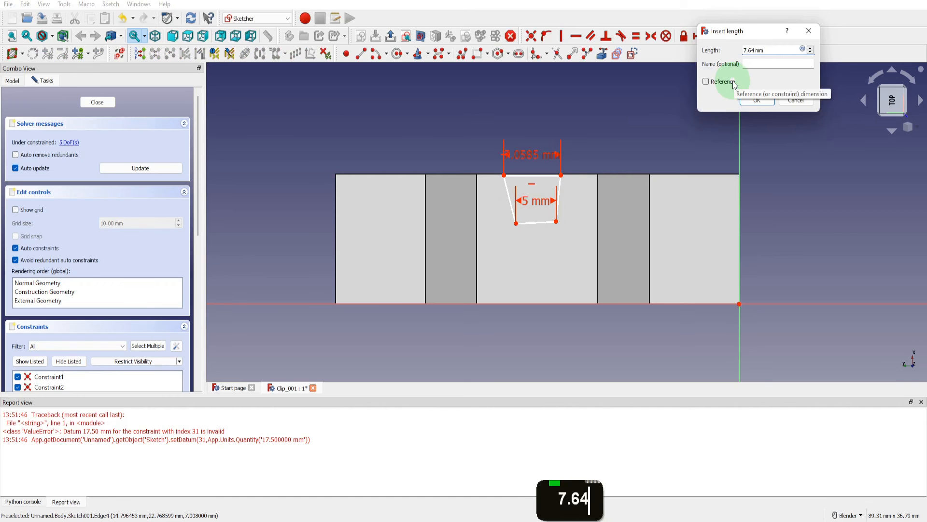
{"action": "left_click", "coordinate": [750, 100]}
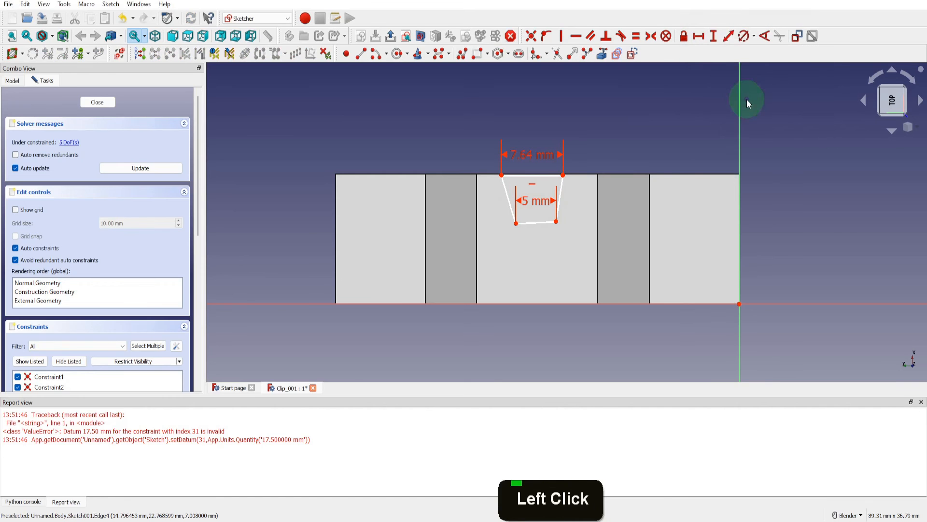
Set the vertical distance between the notch's inner and outer corners on the side nearer the origin to 7.5 mm.
{"action": "left_click", "coordinate": [555, 222]}
{"action": "left_click", "coordinate": [564, 177]}
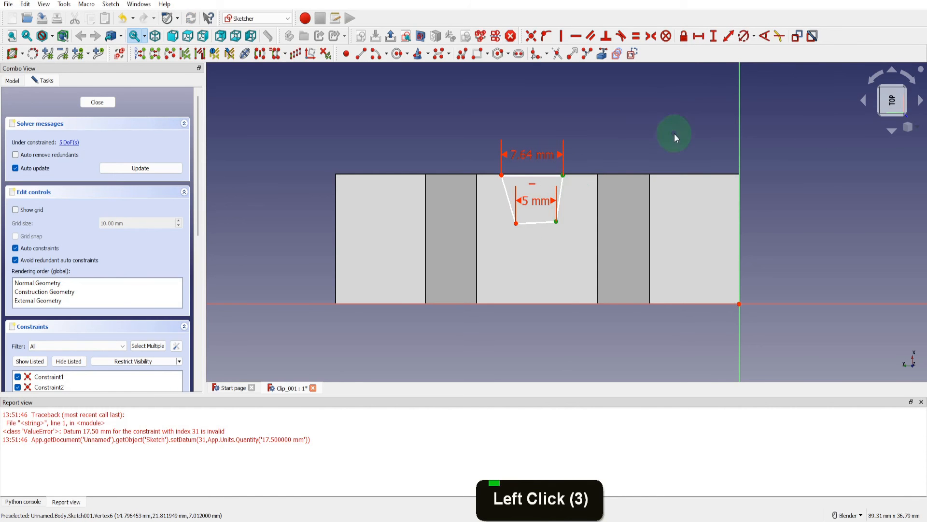
{"action": "left_click", "coordinate": [714, 36]}
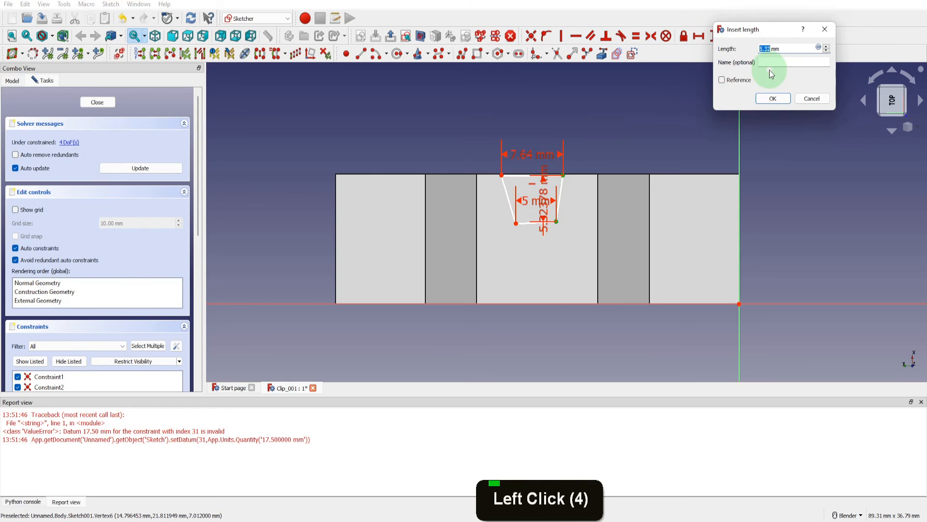
{"action": "type", "text": "7.5"}
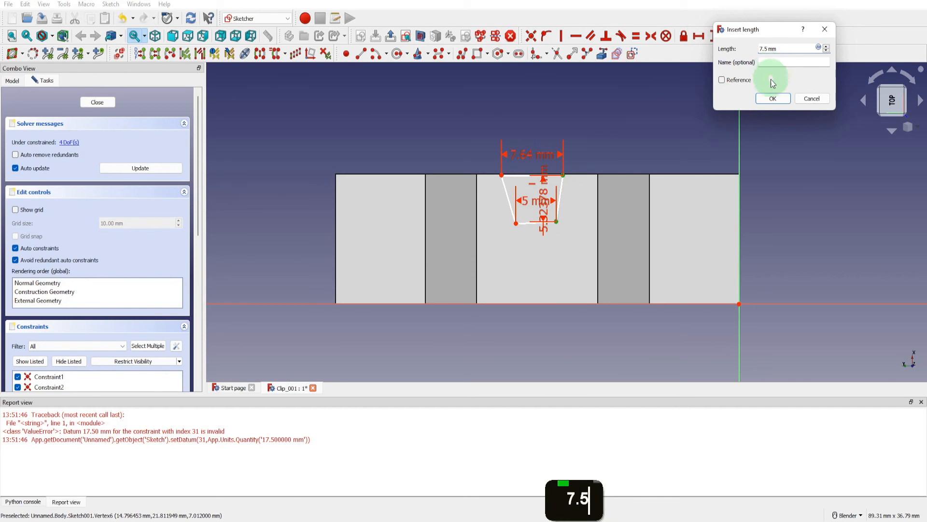
{"action": "left_click", "coordinate": [773, 98]}
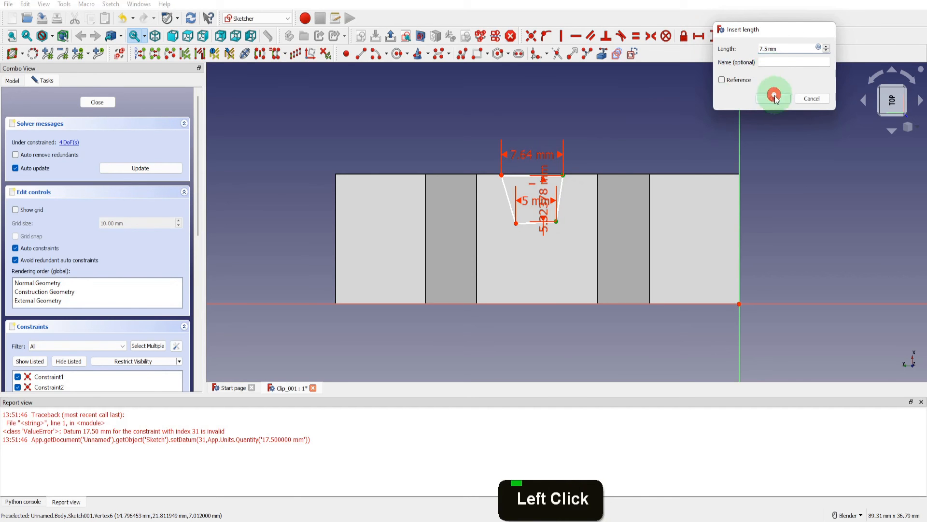
Locate the notch's inner corner nearer the origin at 7.5 mm vertically and 22.5 mm horizontally from the origin.
{"action": "left_click", "coordinate": [738, 304]}
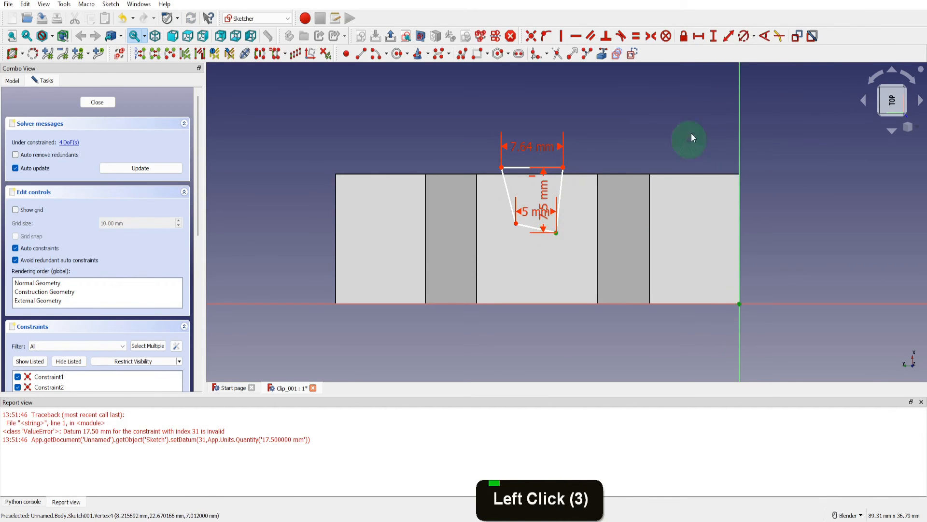
{"action": "left_click", "coordinate": [714, 36]}
{"action": "type", "text": "7"}
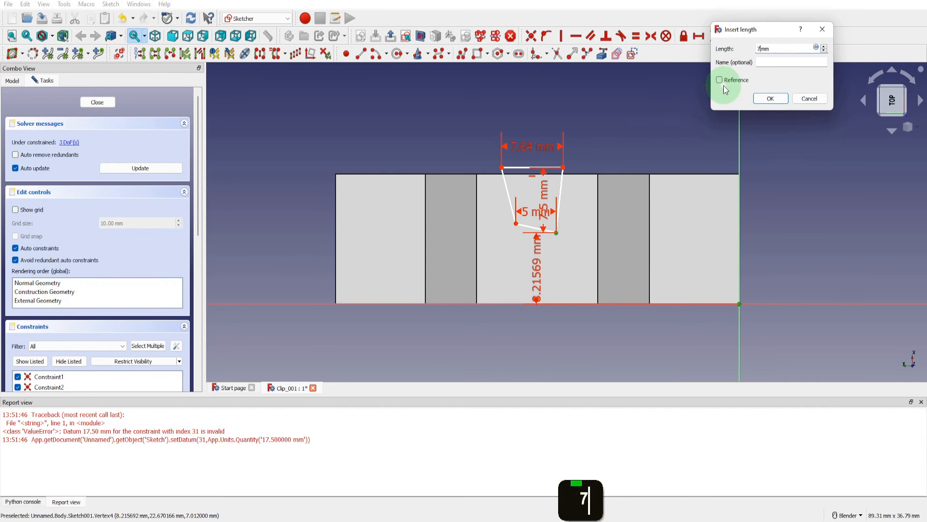
{"action": "type", "text": ".5"}
{"action": "left_click", "coordinate": [770, 98]}
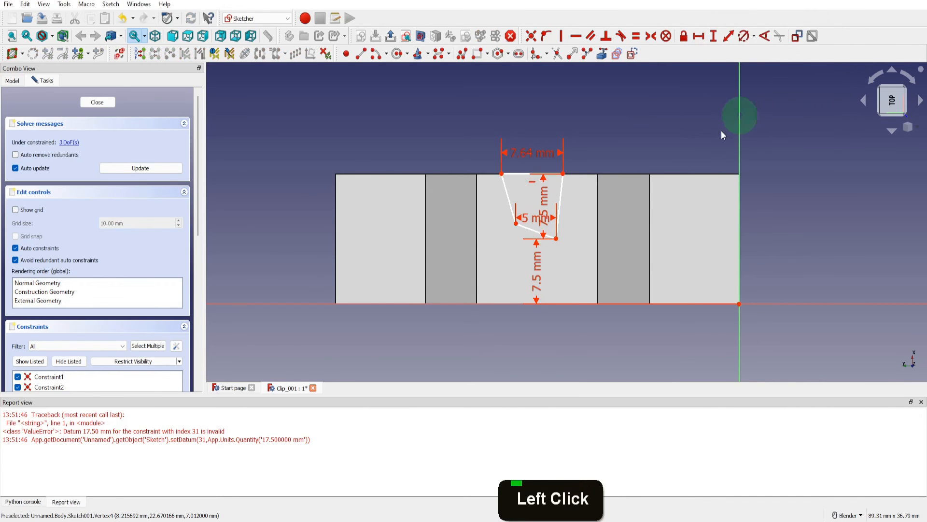
{"action": "left_click", "coordinate": [739, 304]}
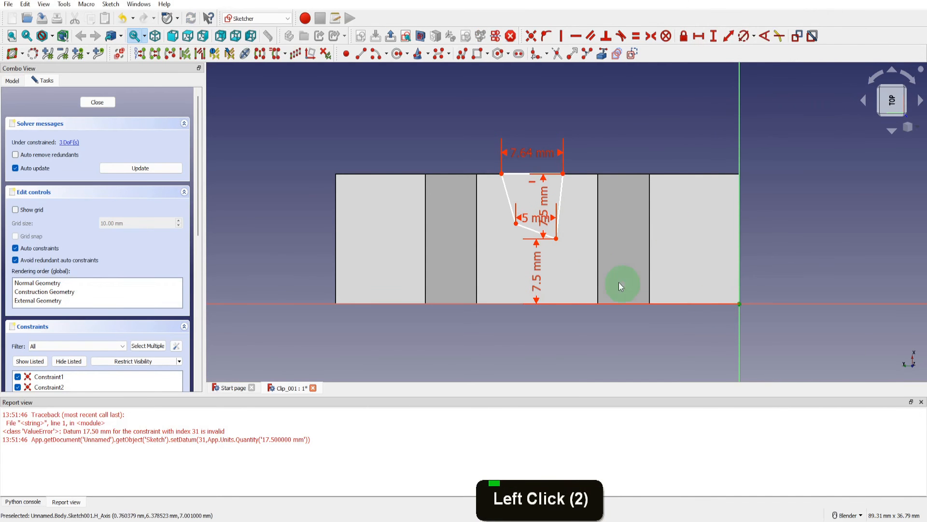
{"action": "left_click", "coordinate": [557, 238]}
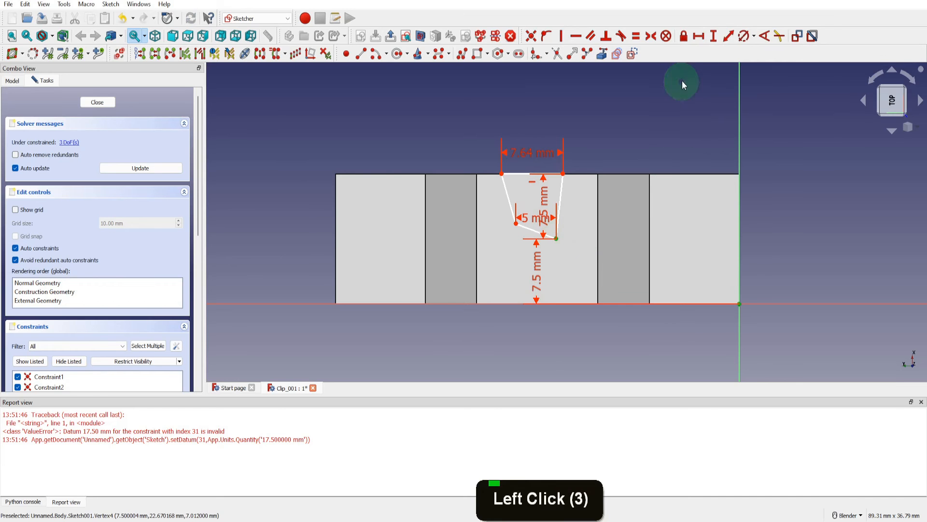
{"action": "left_click", "coordinate": [698, 36]}
{"action": "type", "text": "22."}
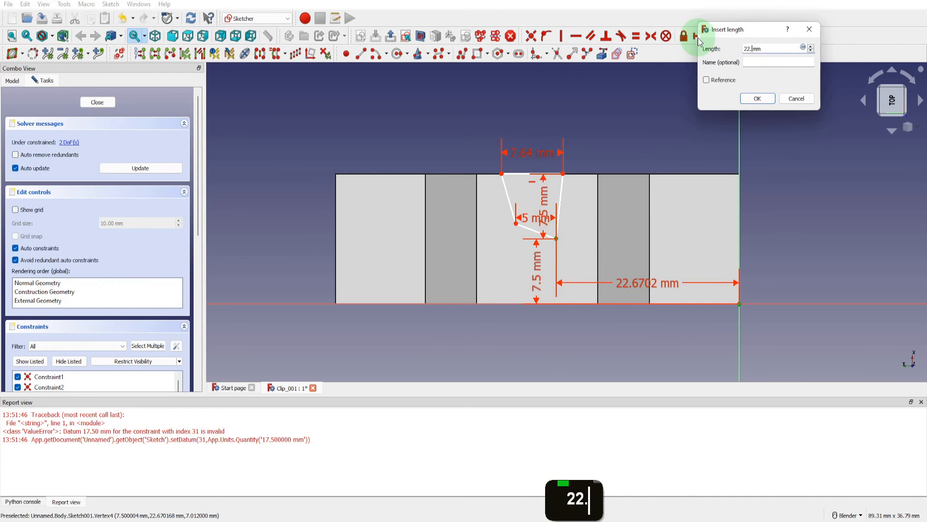
{"action": "type", "text": "5"}
{"action": "left_click", "coordinate": [748, 98]}
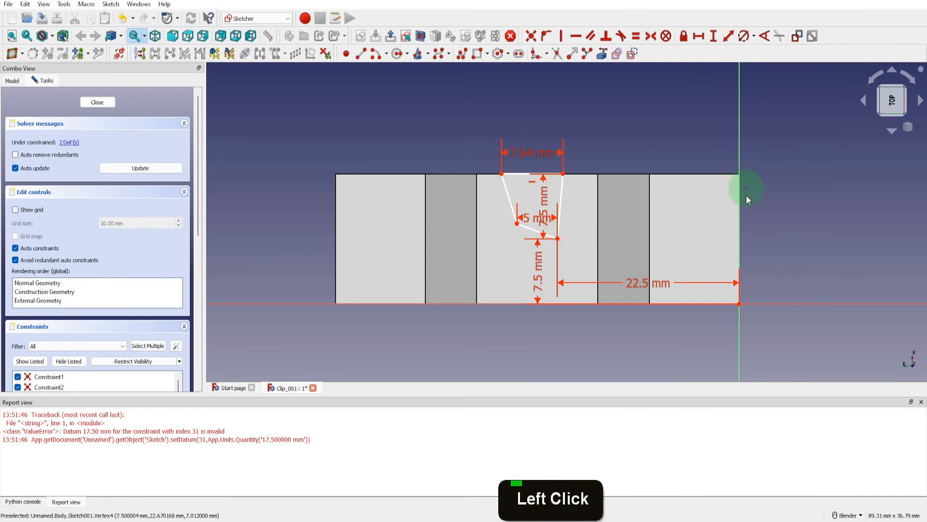
Set the notch's nearer outer corner 21.18 mm horizontally from the origin, and constrain the inner line to be horizontal.
{"action": "left_click", "coordinate": [738, 301]}
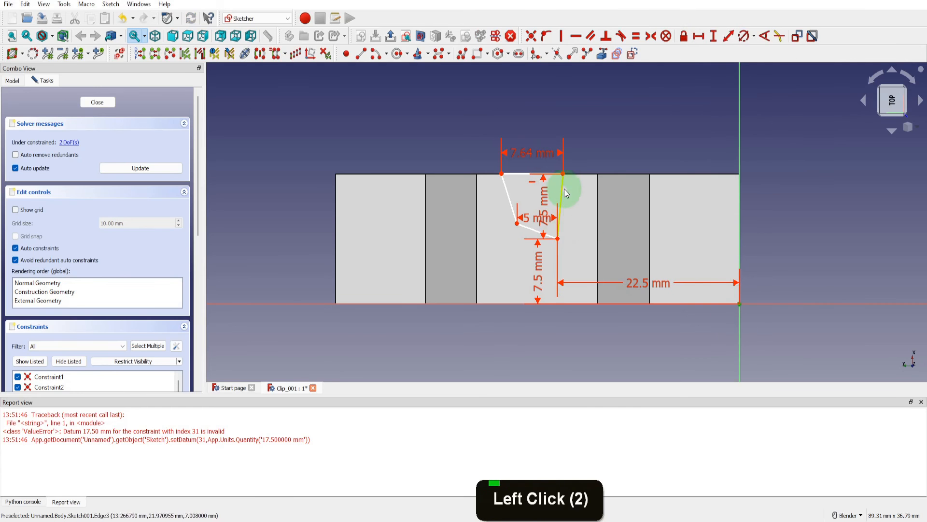
{"action": "left_click", "coordinate": [564, 175]}
{"action": "left_click", "coordinate": [698, 36]}
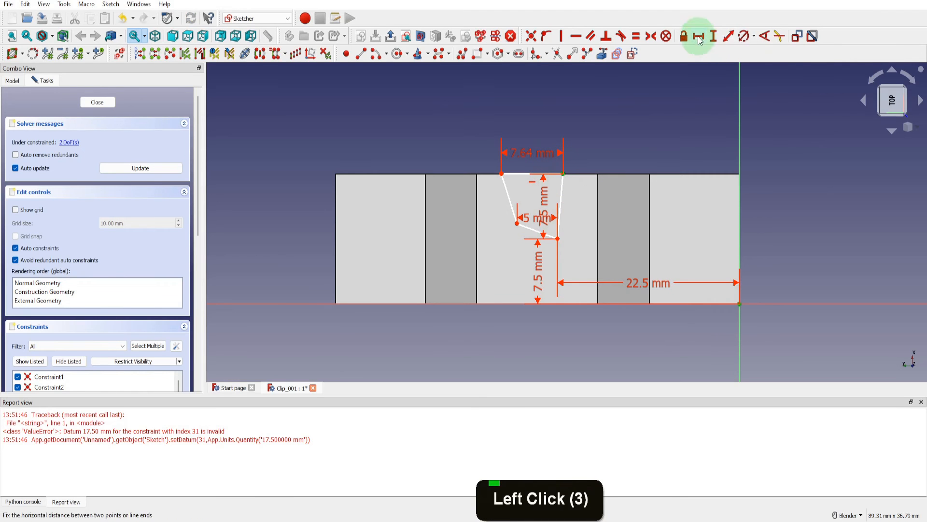
{"action": "type", "text": "21.18"}
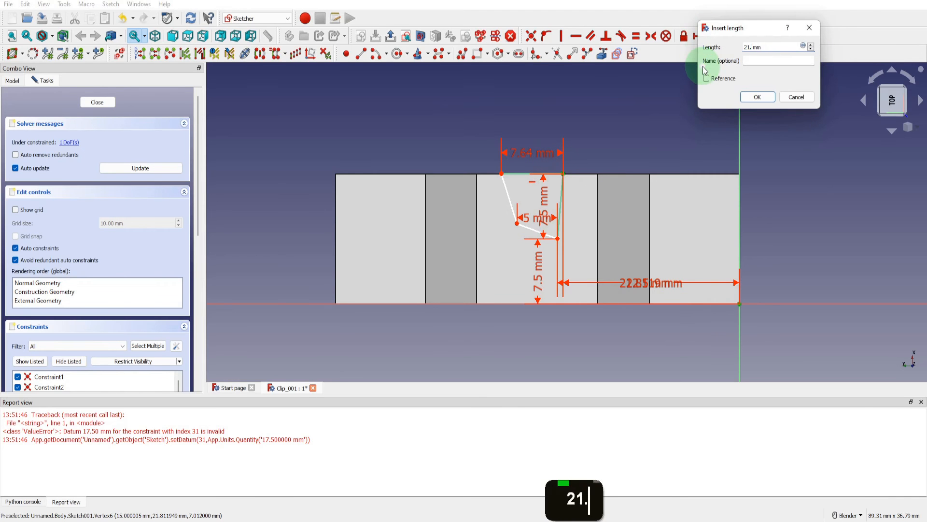
{"action": "left_click", "coordinate": [744, 96]}
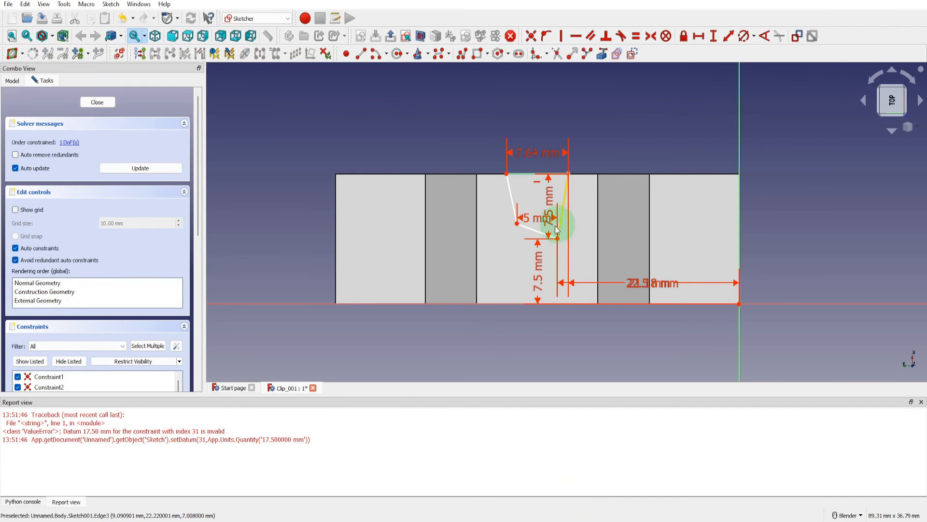
{"action": "left_click", "coordinate": [533, 229]}
{"action": "left_click", "coordinate": [576, 36]}
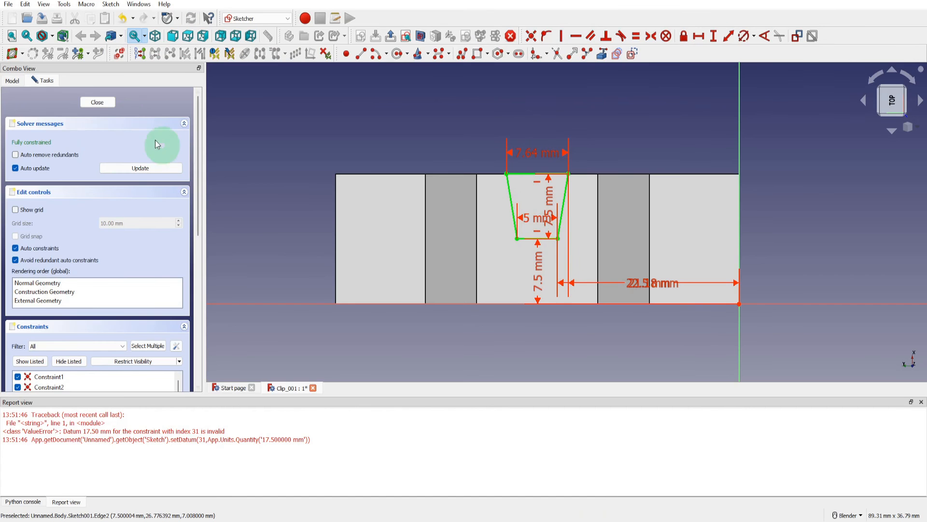
Finish the notch sketch and pocket it 5 mm deep through the raised section.
{"action": "left_click", "coordinate": [97, 103]}
{"action": "middle_click_drag", "start_coordinate": [458, 190], "coordinate": [414, 159]}
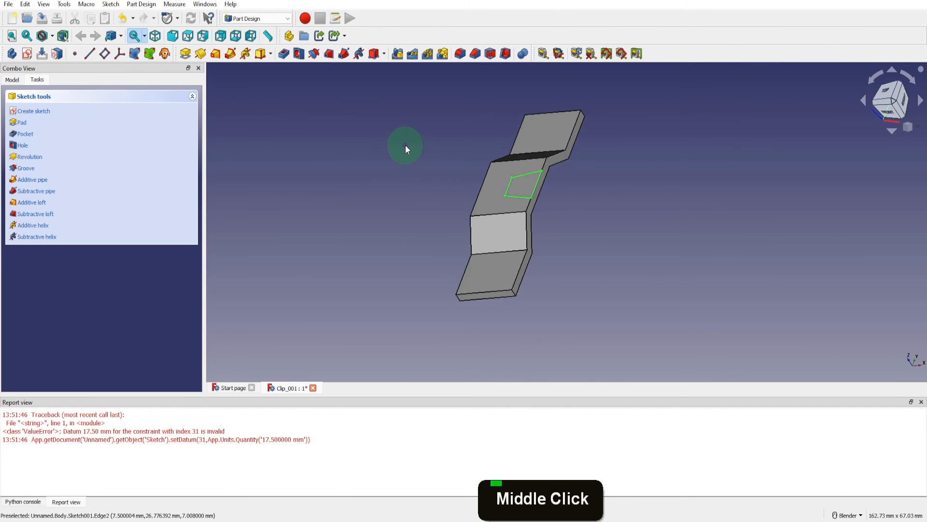
{"action": "left_click", "coordinate": [284, 54]}
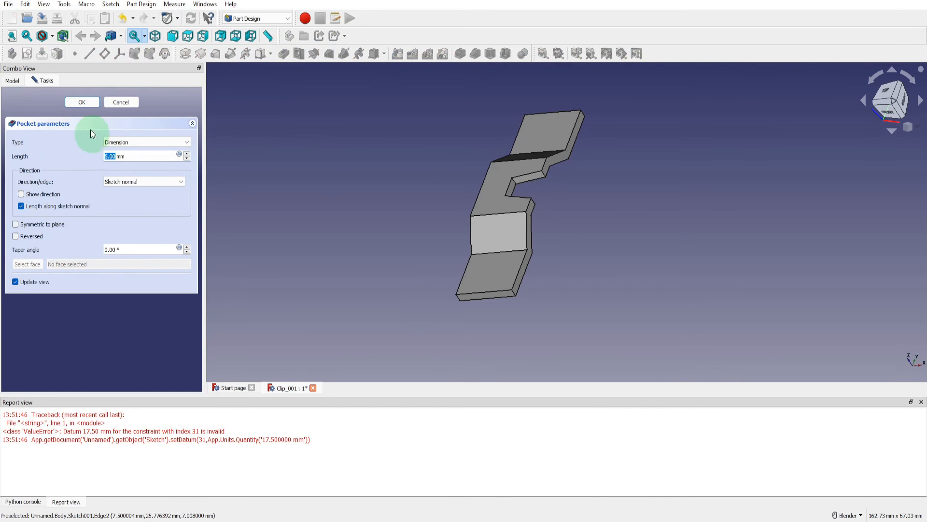
{"action": "left_click", "coordinate": [81, 103]}
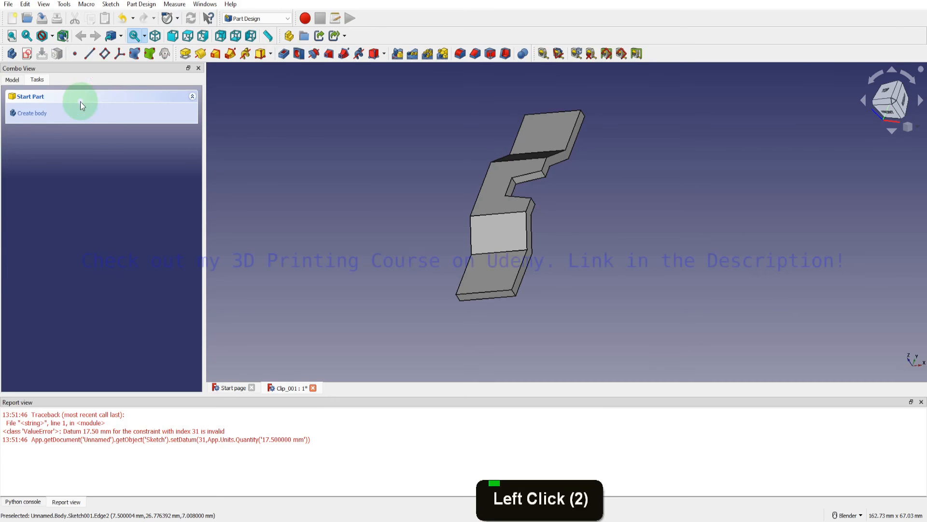
Start a new sketch on the upper face of the flat end section nearest the origin.
{"action": "scroll", "coordinate": [413, 220], "scroll_direction": "down", "scroll_amount": 2}
{"action": "middle_click_drag", "start_coordinate": [413, 220], "coordinate": [498, 241]}
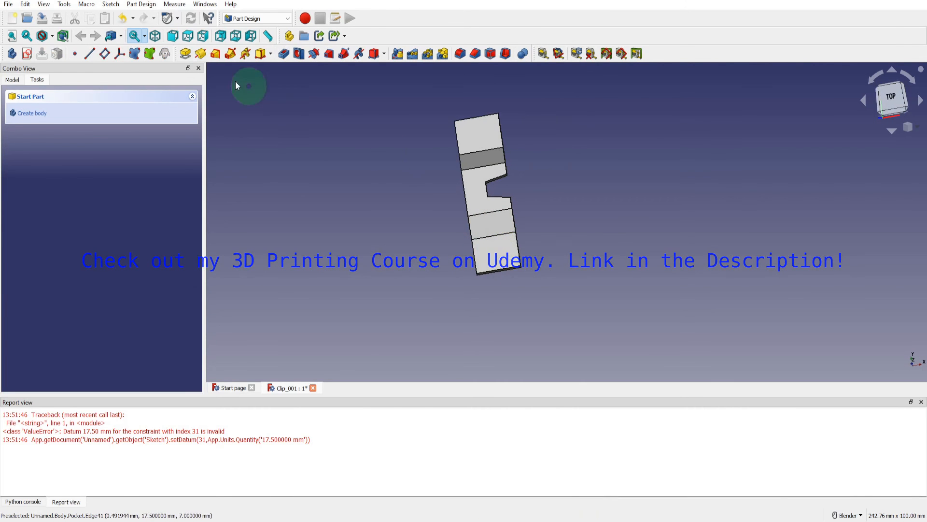
{"action": "left_click", "coordinate": [188, 35]}
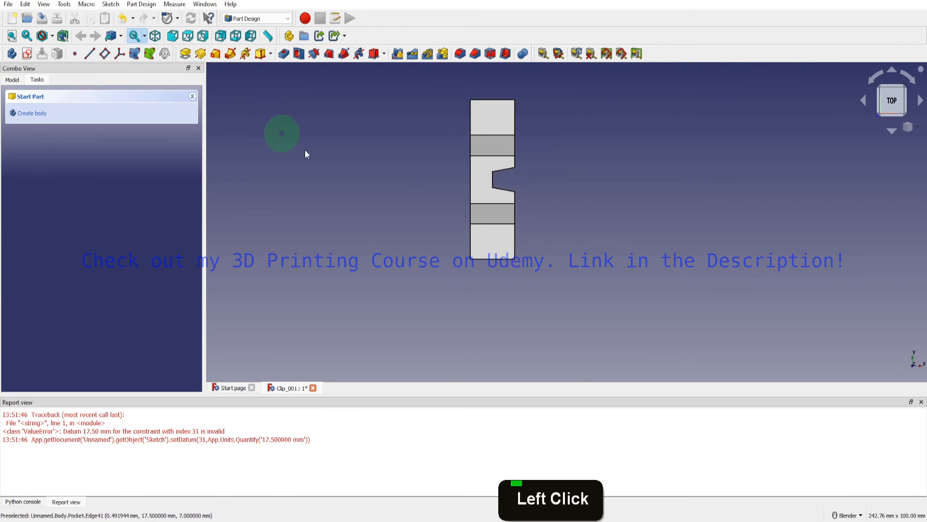
{"action": "left_click", "coordinate": [492, 243]}
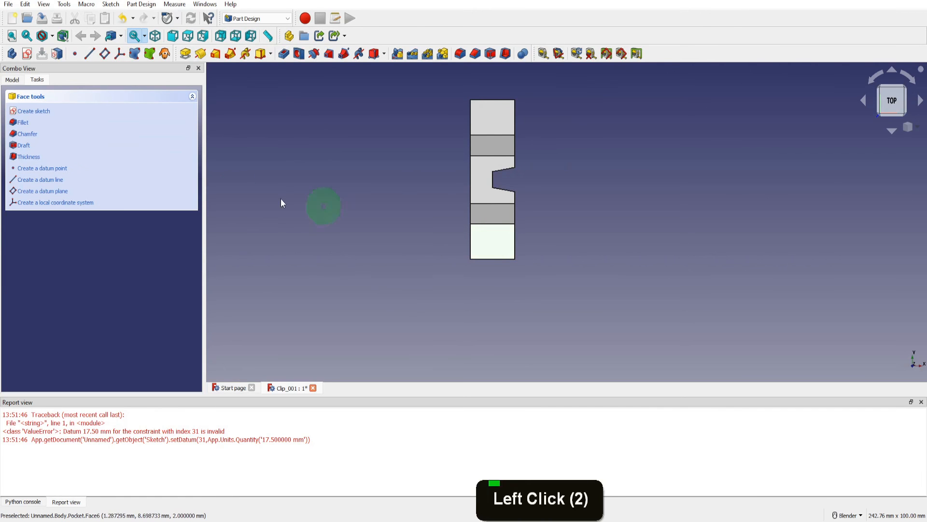
{"action": "left_click", "coordinate": [48, 111]}
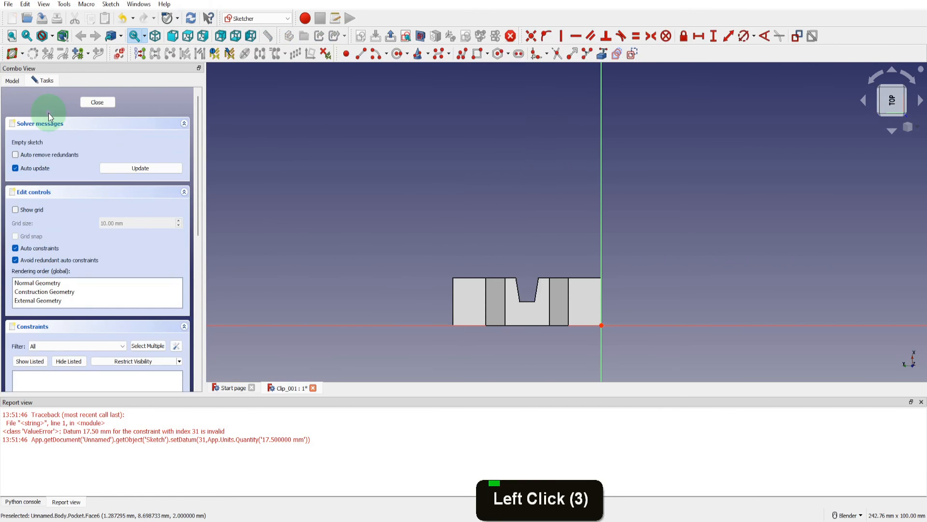
Draw a rectangle about 5.1 by 3.9 mm on the flat end, with one corner on the origin.
{"action": "left_click", "coordinate": [477, 54]}
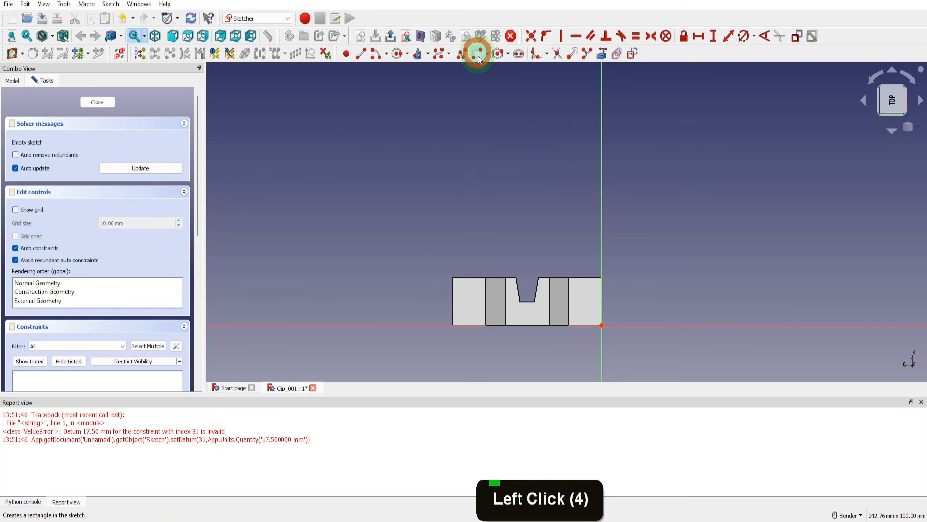
{"action": "scroll", "coordinate": [601, 326], "scroll_direction": "up", "scroll_amount": 7}
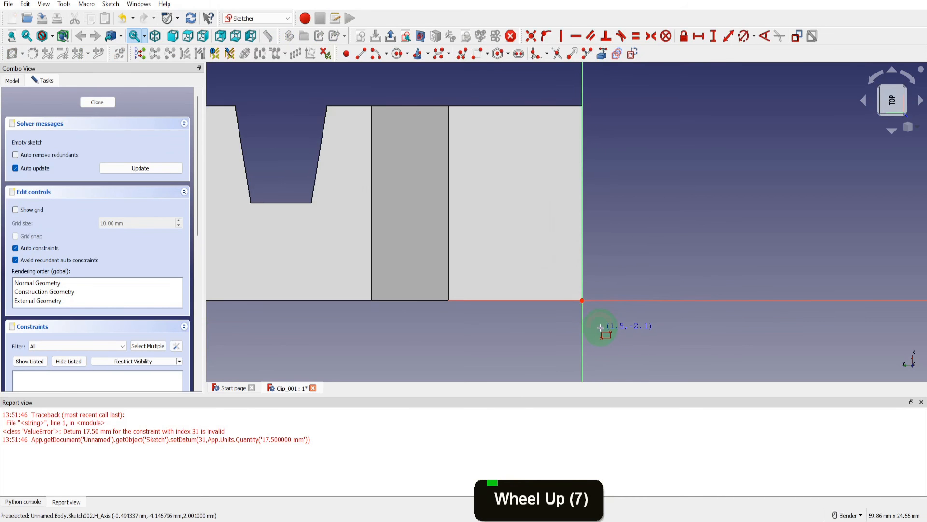
{"action": "left_click", "coordinate": [520, 250]}
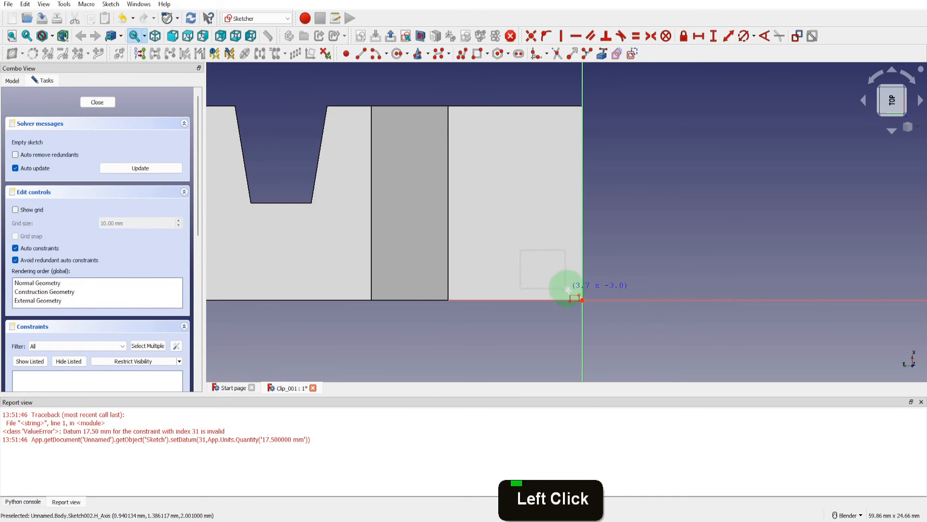
{"action": "left_click", "coordinate": [583, 300]}
{"action": "key", "text": "Escape"}
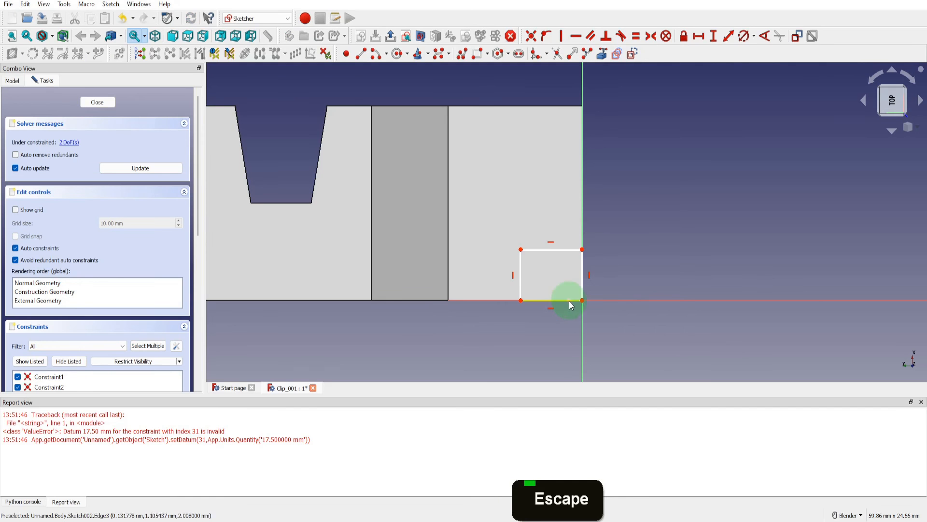
Dimension the rectangle at the origin to 8.13 mm horizontally and 2.5 mm vertically.
{"action": "left_click", "coordinate": [570, 301]}
{"action": "left_click", "coordinate": [699, 37]}
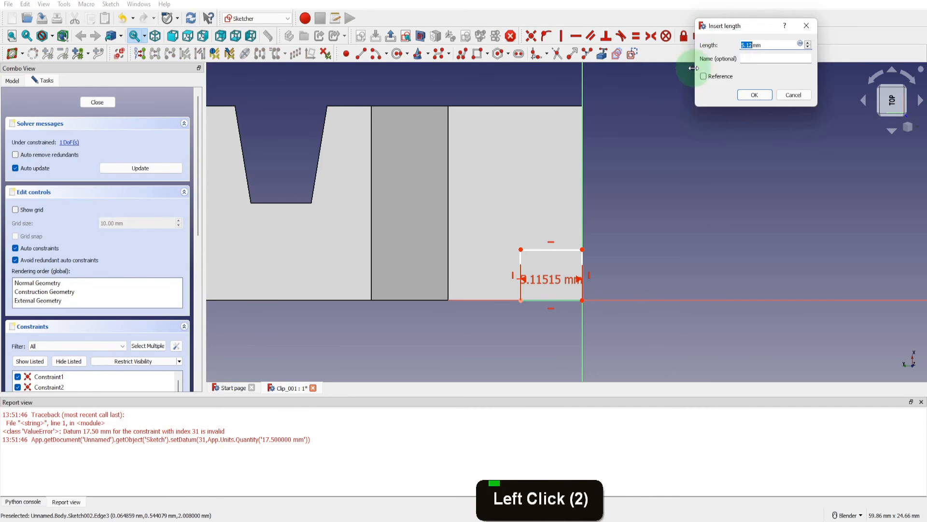
{"action": "type", "text": "8.13"}
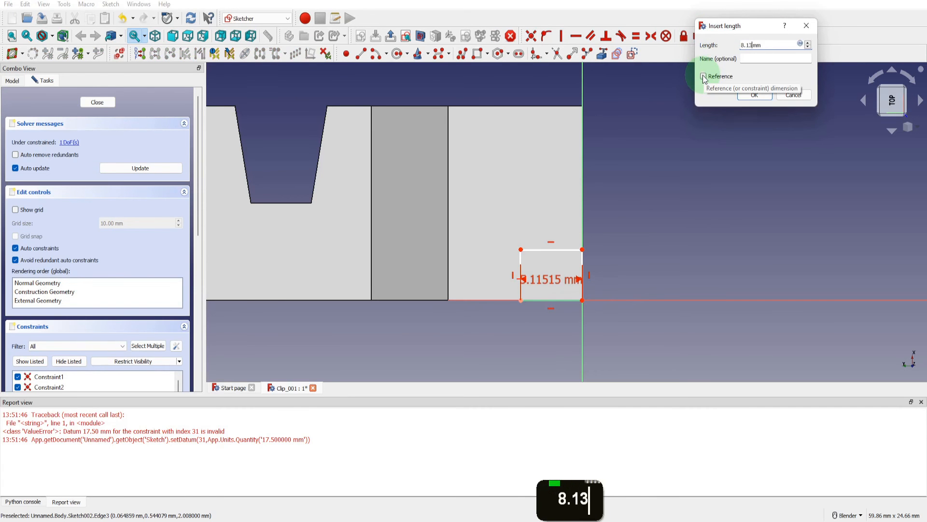
{"action": "left_click", "coordinate": [752, 96]}
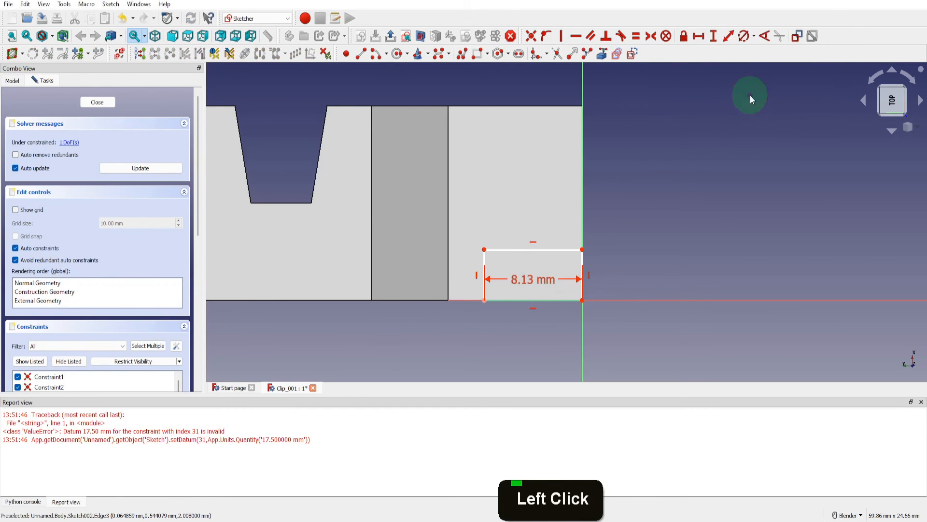
{"action": "left_click", "coordinate": [583, 263]}
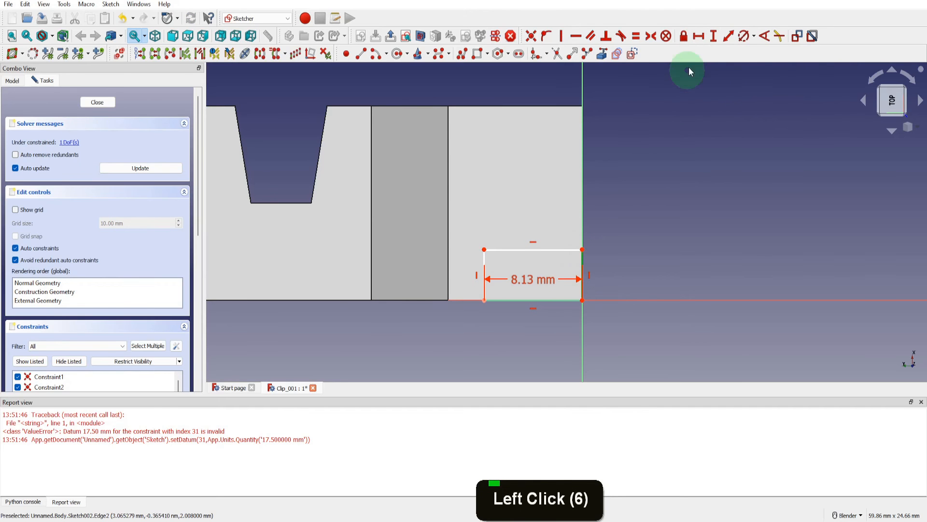
{"action": "left_click", "coordinate": [714, 36]}
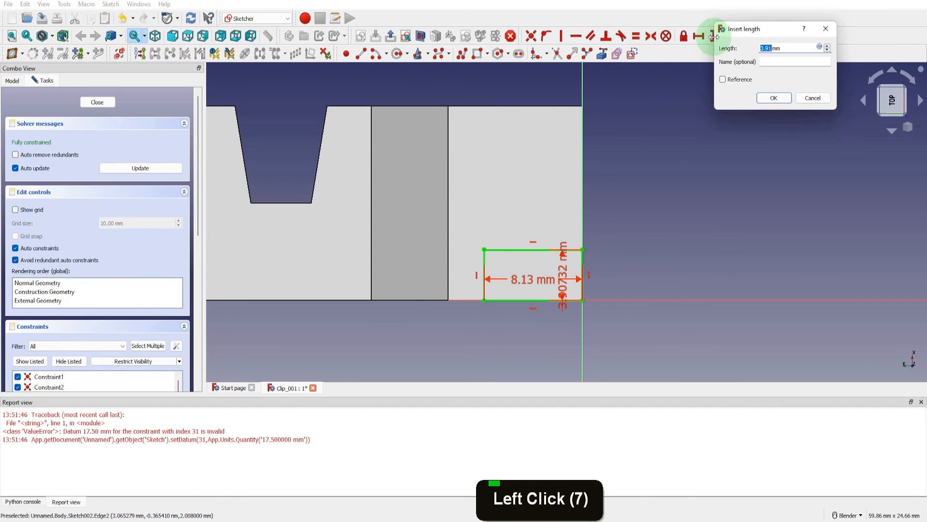
{"action": "type", "text": "2.5"}
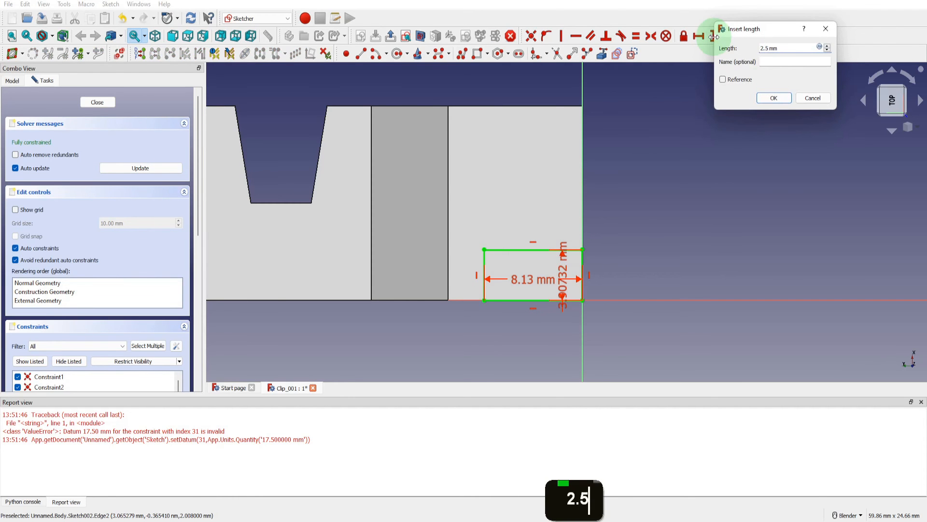
{"action": "left_click", "coordinate": [771, 96]}
Draw rectangles at the clip's three remaining outer corners, about 6.6 mm, 6.3 mm and 7.1 mm long.
{"action": "scroll", "coordinate": [675, 153], "scroll_direction": "down", "scroll_amount": 3}
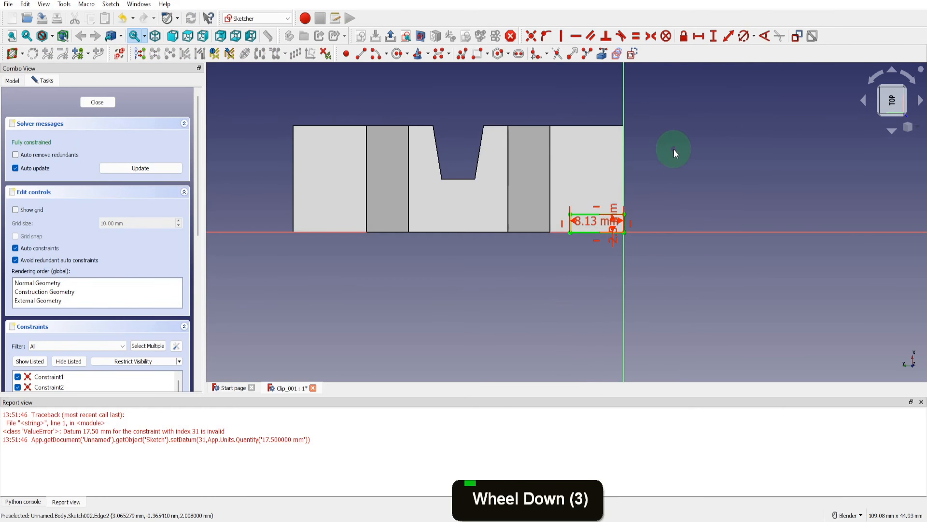
{"action": "left_click", "coordinate": [478, 54]}
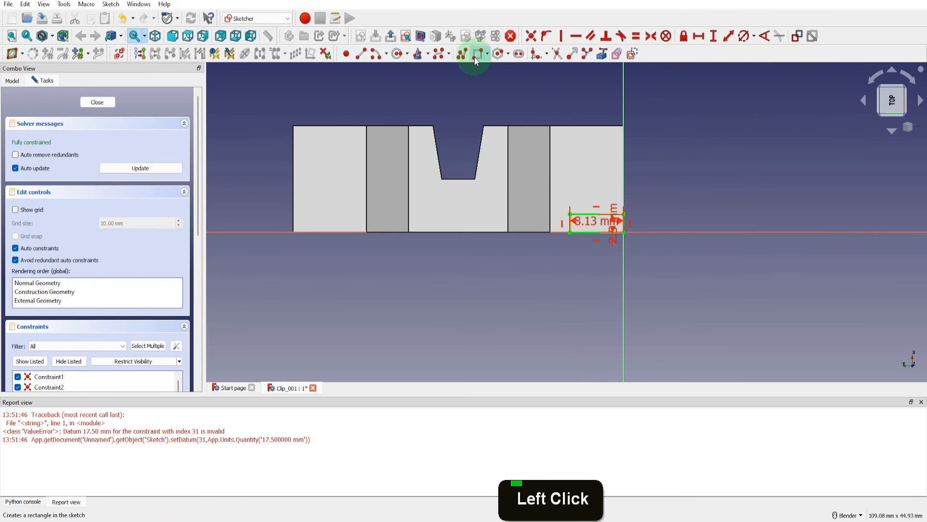
{"action": "scroll", "coordinate": [293, 238], "scroll_direction": "up", "scroll_amount": 2}
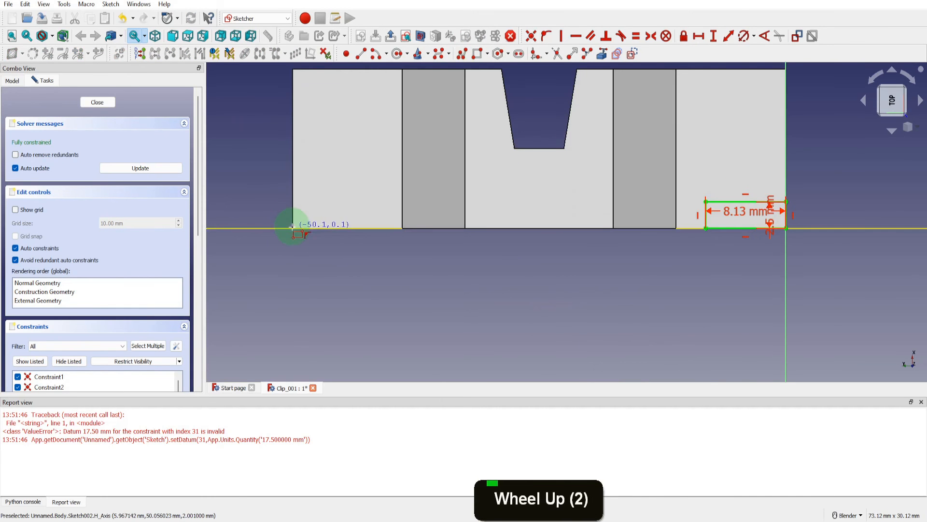
{"action": "left_click", "coordinate": [293, 227]}
{"action": "left_click", "coordinate": [358, 189]}
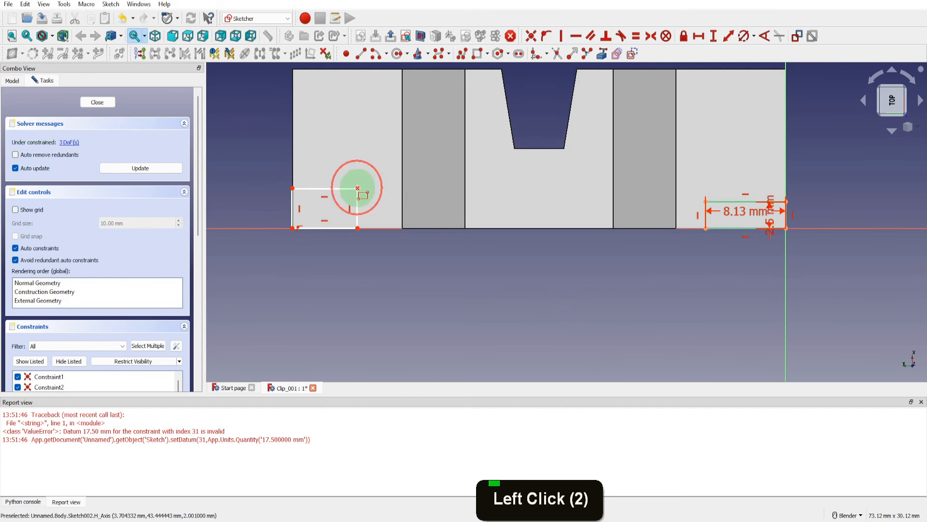
{"action": "left_click", "coordinate": [356, 102]}
{"action": "scroll", "coordinate": [569, 196], "scroll_direction": "down", "scroll_amount": 1}
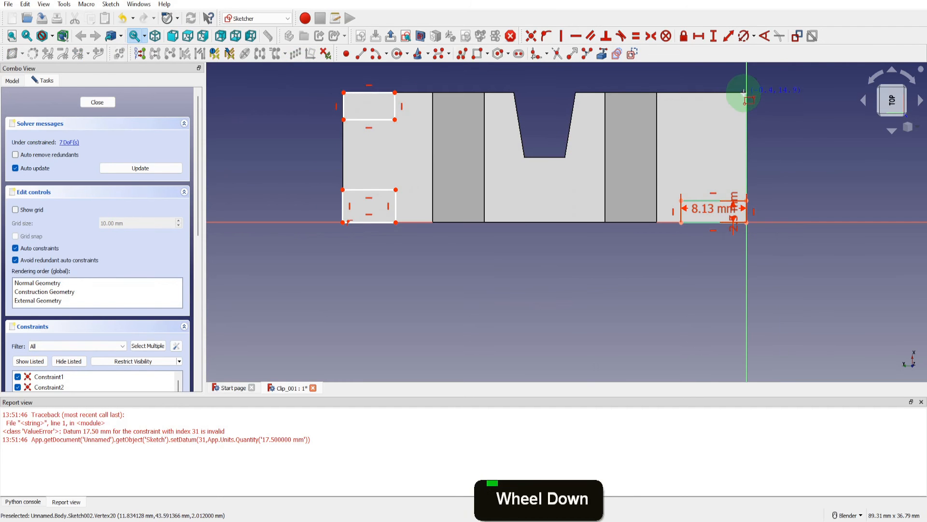
{"action": "left_click", "coordinate": [746, 93]}
{"action": "left_click", "coordinate": [690, 112]}
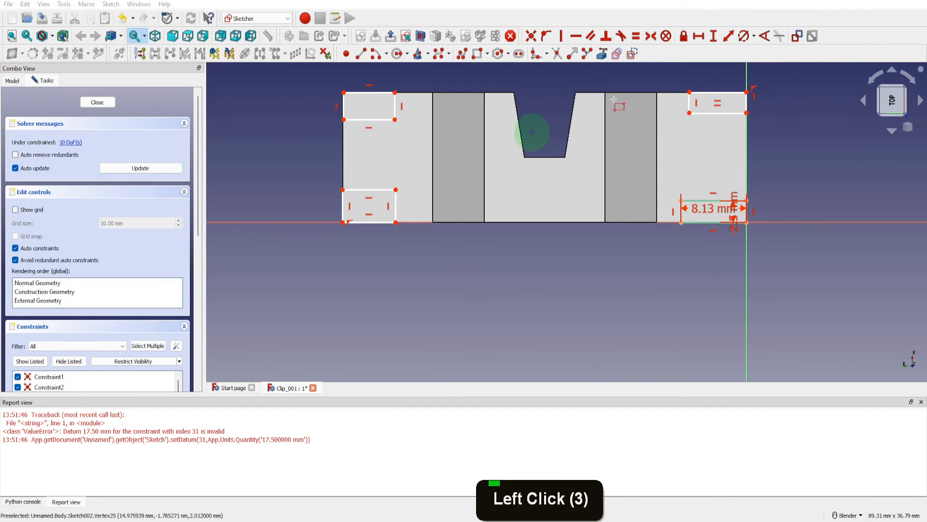
{"action": "left_click", "coordinate": [668, 4]}
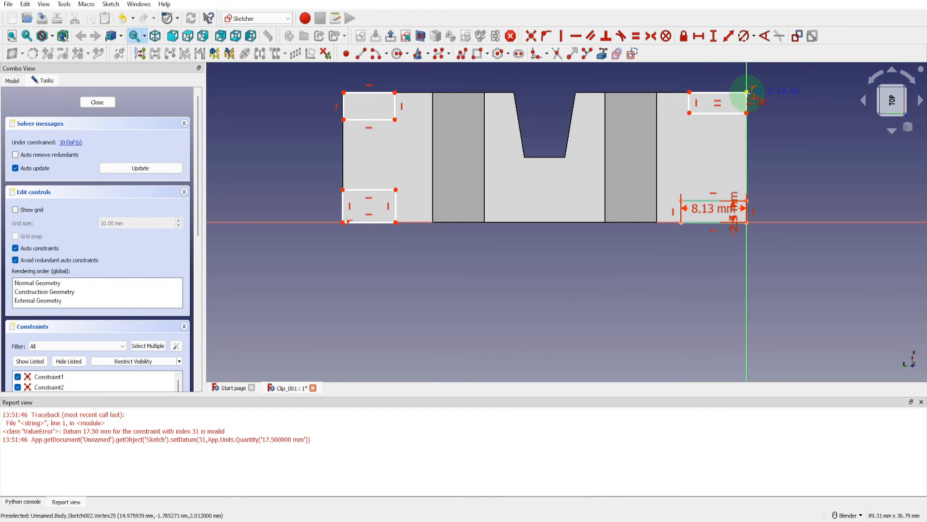
{"action": "left_click", "coordinate": [727, 114]}
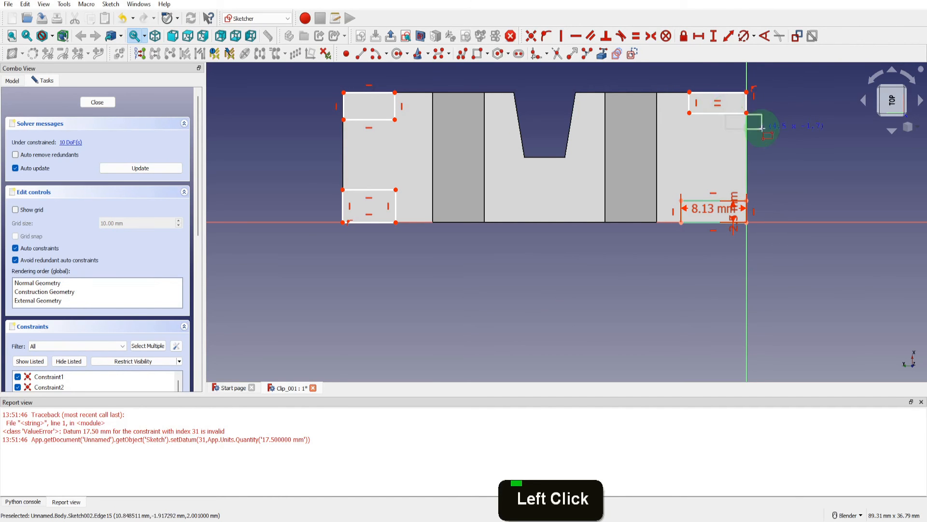
{"action": "key", "text": "Escape"}
Set the horizontal length of the rectangle at the corner directly above the origin to 8.13 mm.
{"action": "left_click", "coordinate": [726, 113]}
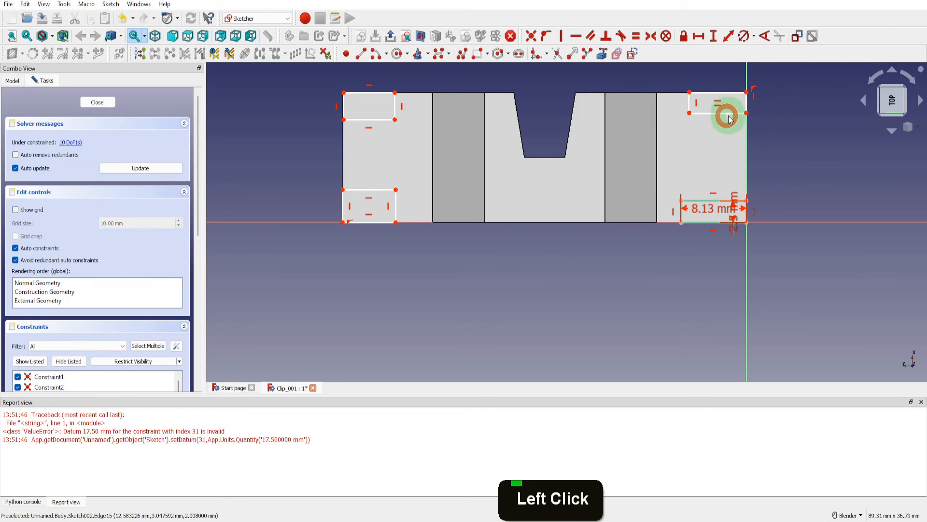
{"action": "left_click", "coordinate": [737, 115]}
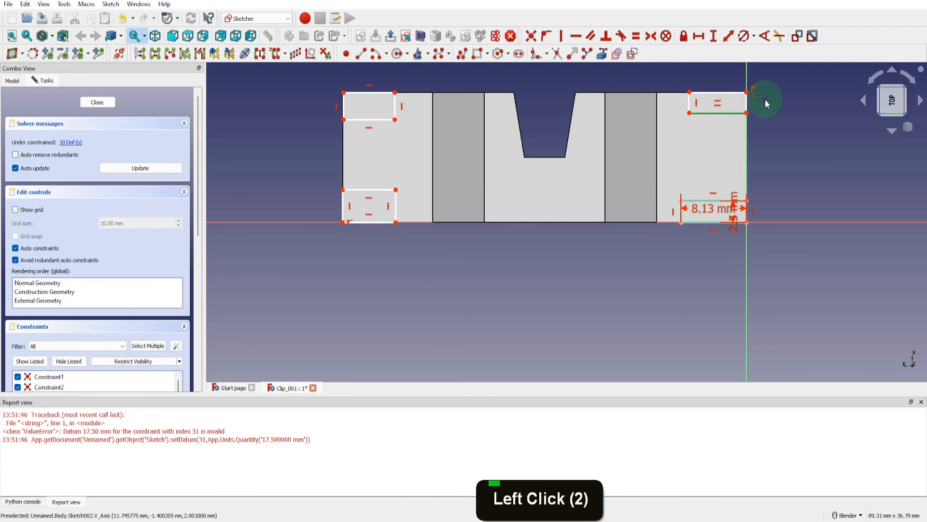
{"action": "left_click", "coordinate": [704, 42]}
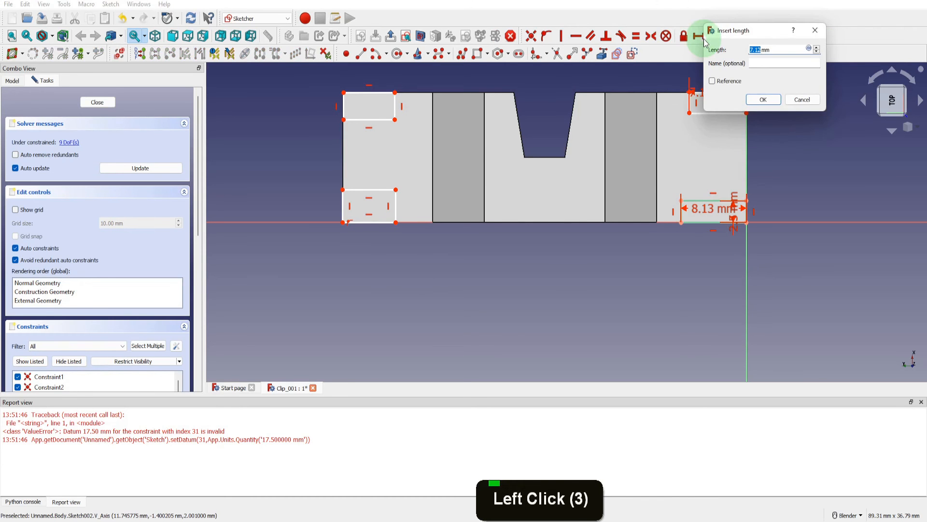
{"action": "type", "text": "8.13"}
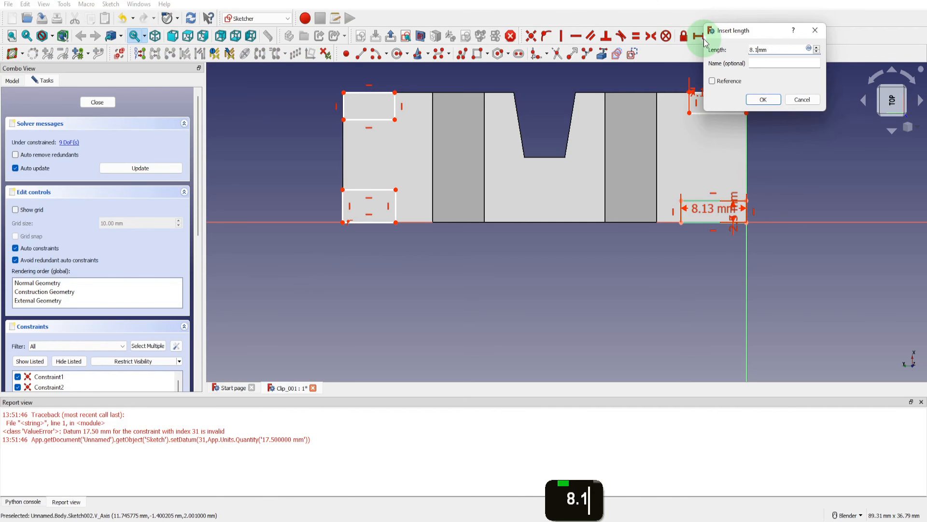
{"action": "left_click", "coordinate": [763, 100]}
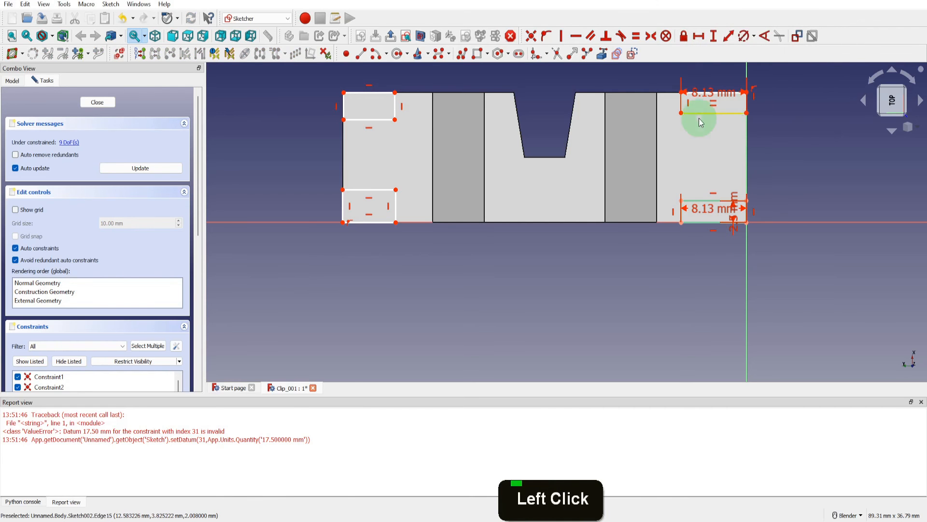
Set the horizontal lengths of both rectangles at the clip's far end to 8.13 mm.
{"action": "left_click", "coordinate": [360, 223]}
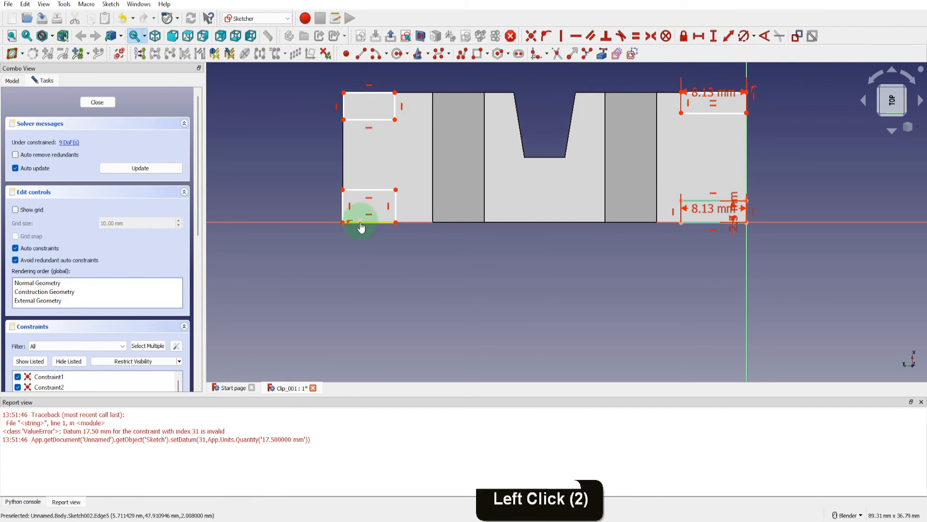
{"action": "left_click", "coordinate": [699, 37]}
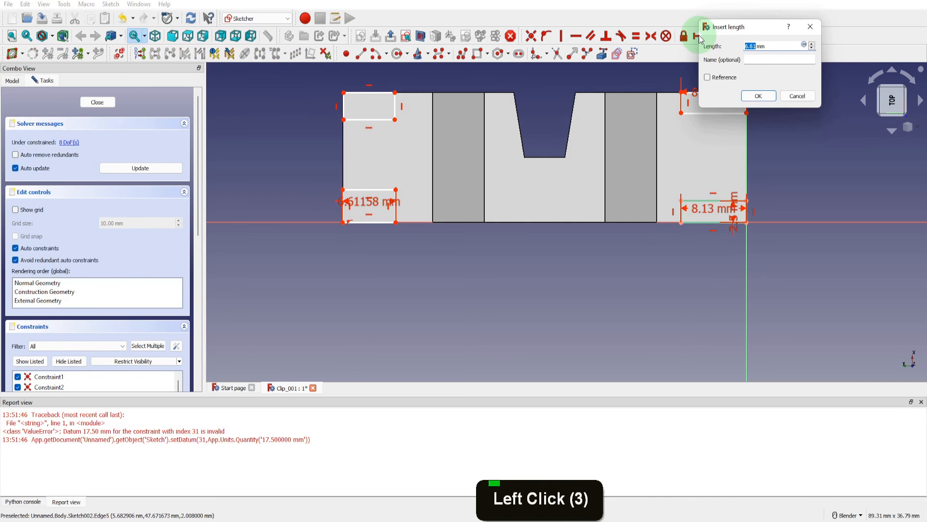
{"action": "type", "text": "8.13"}
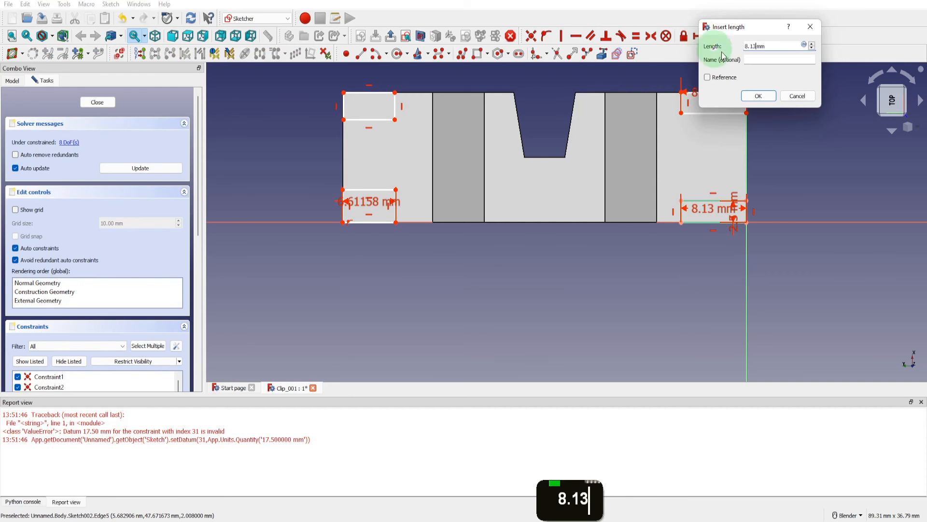
{"action": "left_click", "coordinate": [758, 96]}
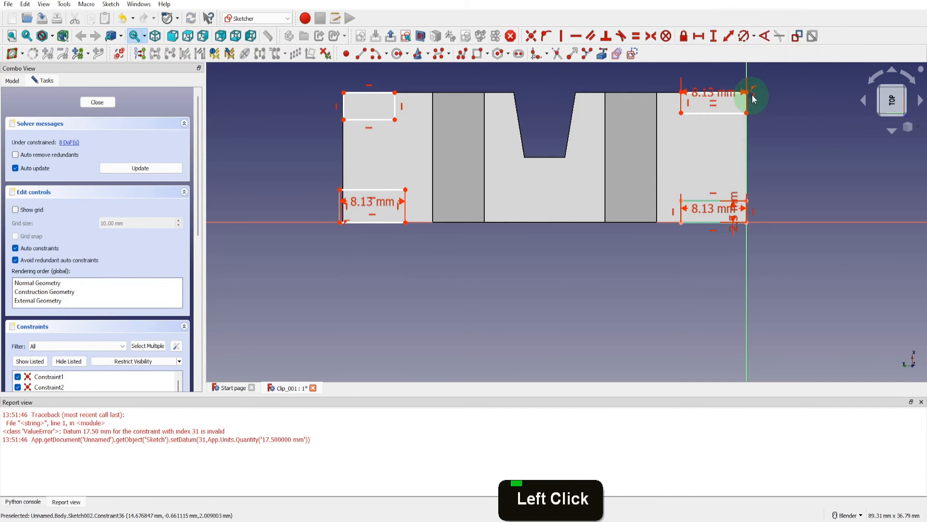
{"action": "left_click", "coordinate": [391, 124]}
{"action": "left_click", "coordinate": [699, 36]}
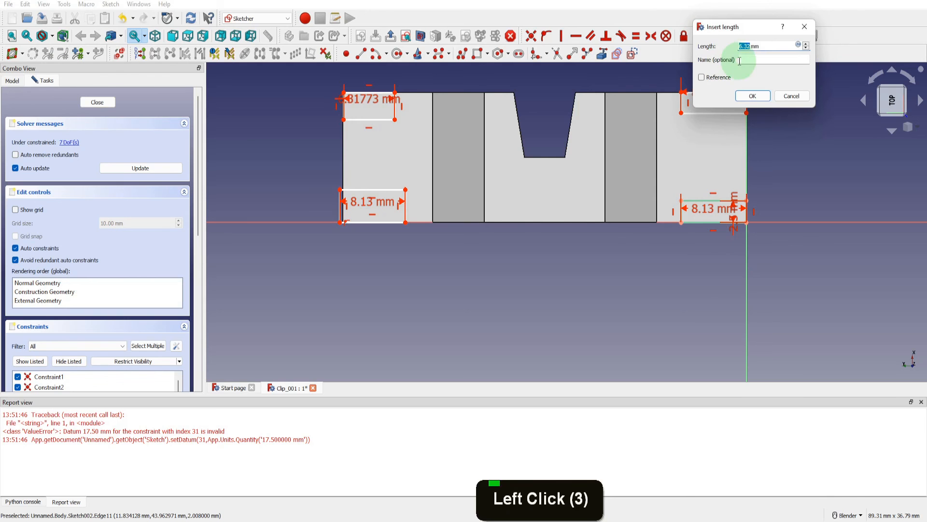
{"action": "type", "text": "8.13"}
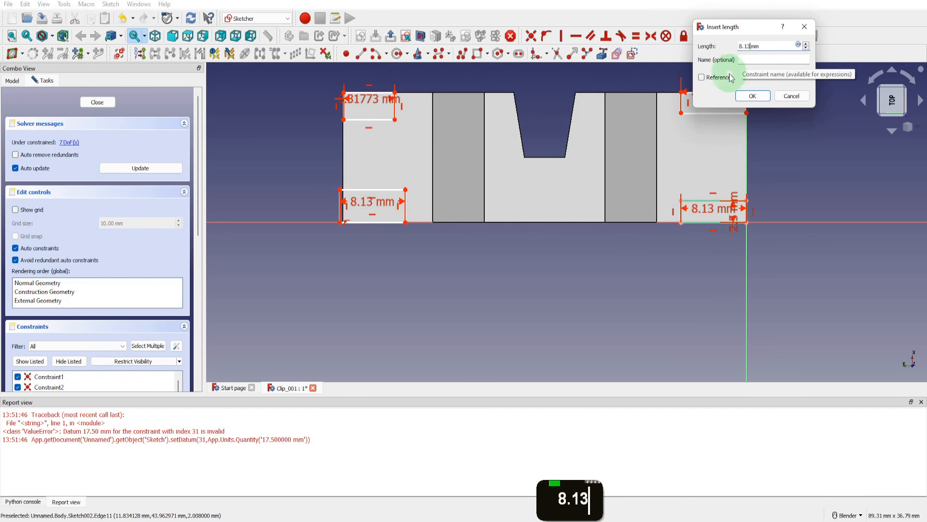
{"action": "left_click", "coordinate": [741, 95]}
Dimension the vertical side of the rectangle at the corner directly above the origin to 2.5 mm.
{"action": "left_click", "coordinate": [747, 110]}
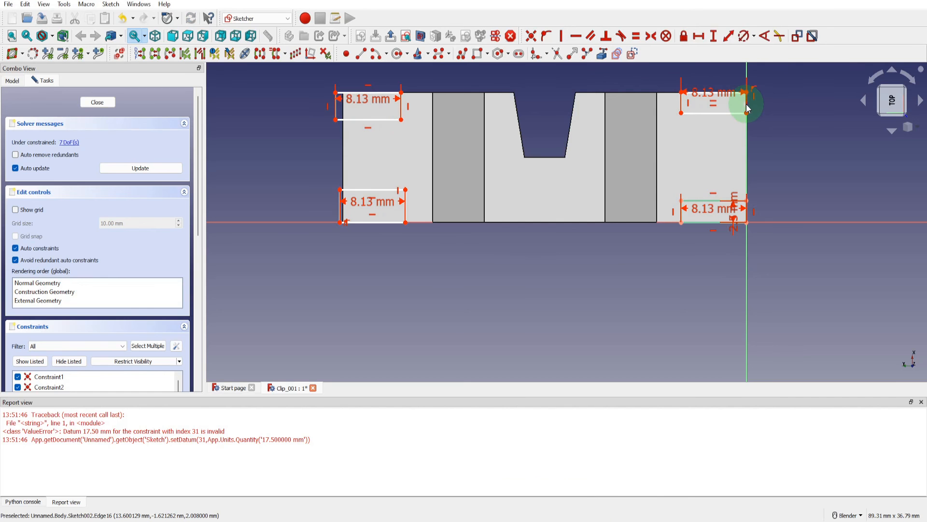
{"action": "left_click", "coordinate": [713, 35]}
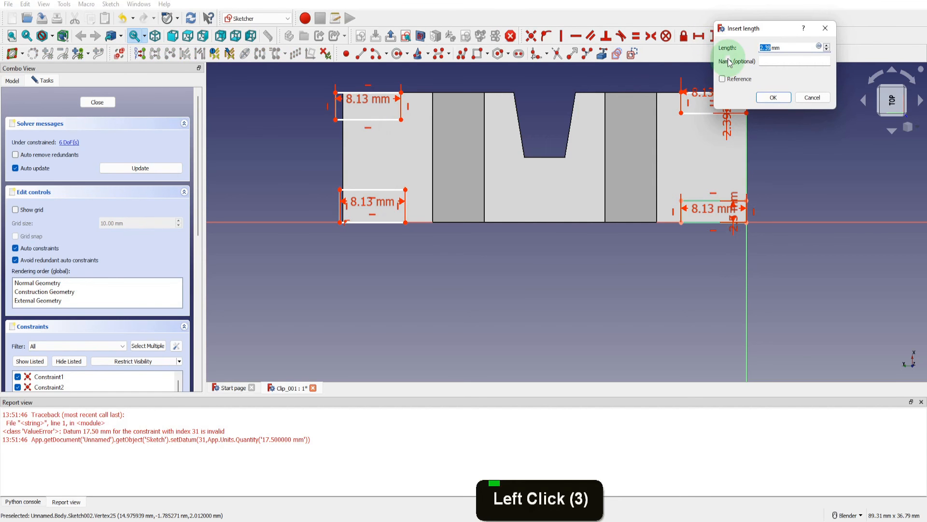
{"action": "type", "text": "2.5"}
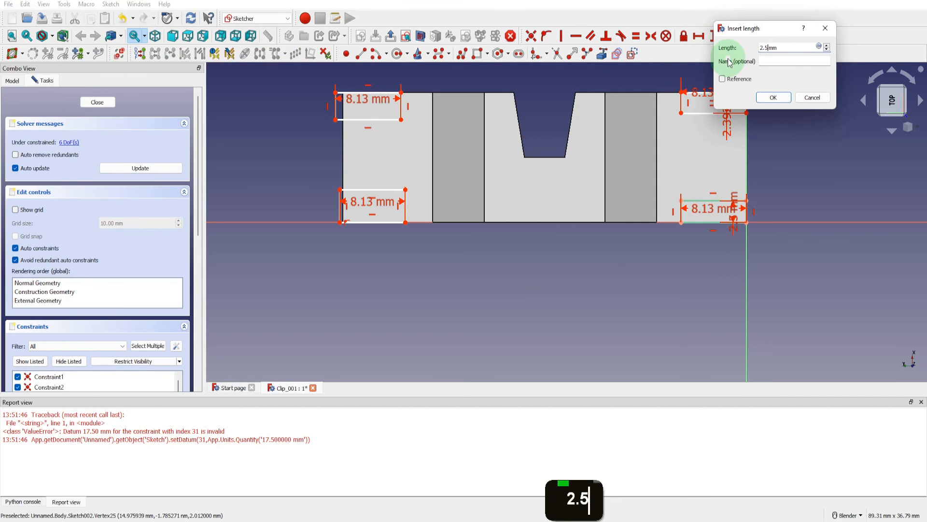
{"action": "double_click", "coordinate": [769, 46]}
{"action": "key", "text": "ctrl+c"}
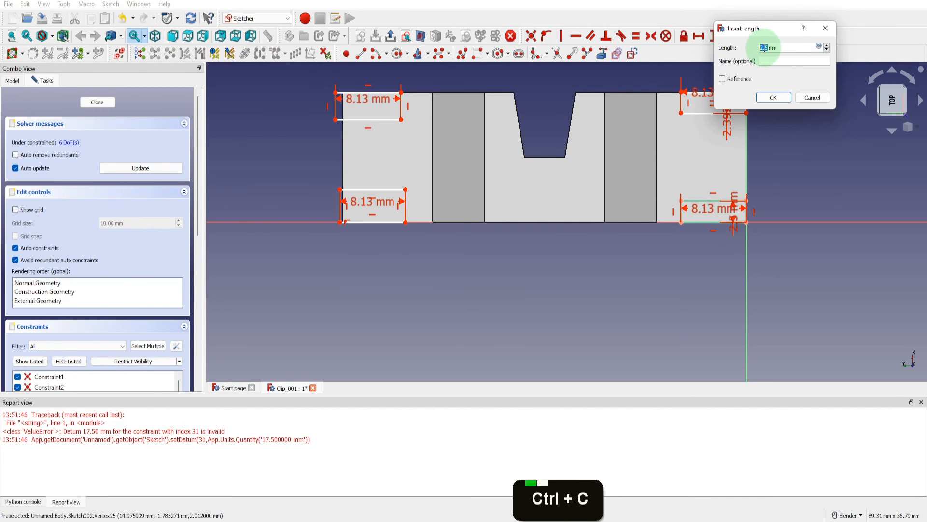
{"action": "left_click", "coordinate": [773, 98]}
Set the vertical side lengths of both rectangles at the clip's far end to 2.5 mm.
{"action": "left_click", "coordinate": [465, 202]}
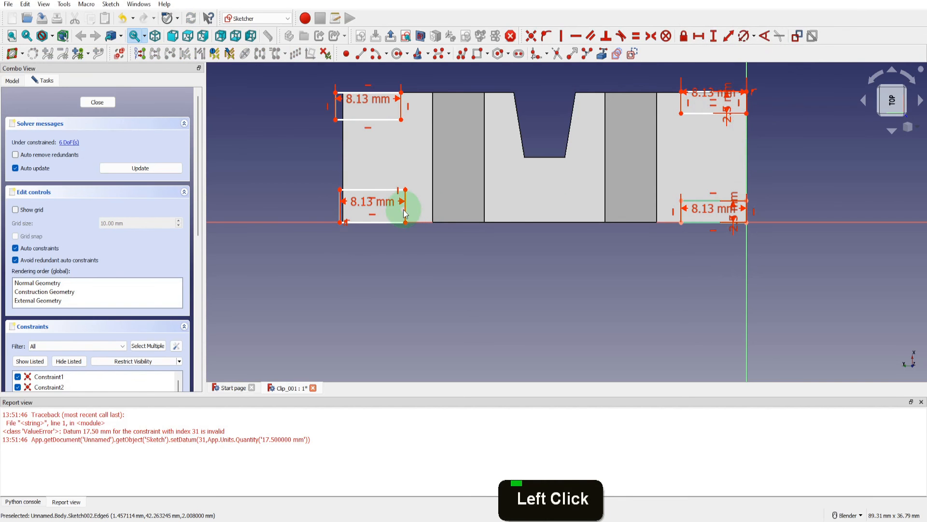
{"action": "left_click", "coordinate": [476, 169]}
{"action": "left_click", "coordinate": [717, 36]}
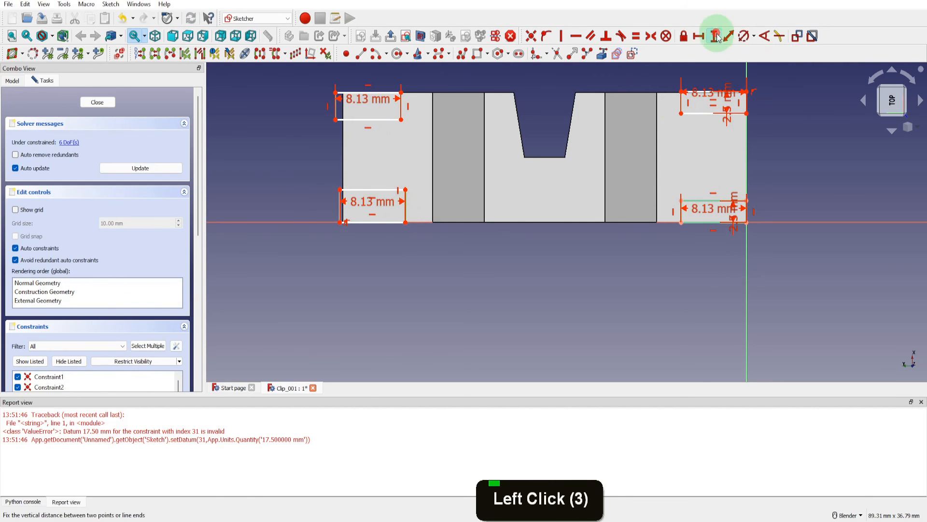
{"action": "left_click", "coordinate": [772, 99]}
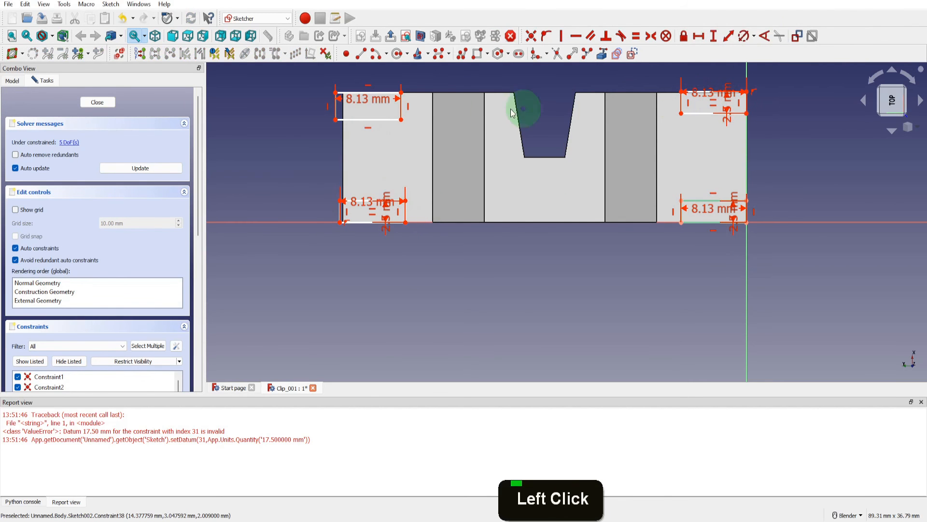
{"action": "left_click", "coordinate": [406, 108]}
{"action": "left_click", "coordinate": [713, 36]}
{"action": "type", "text": "2.5"}
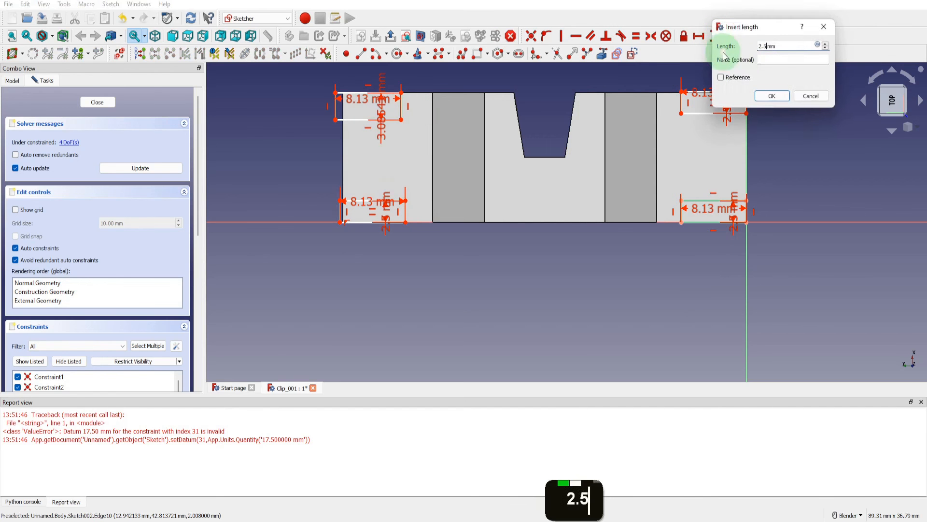
{"action": "left_click", "coordinate": [771, 97]}
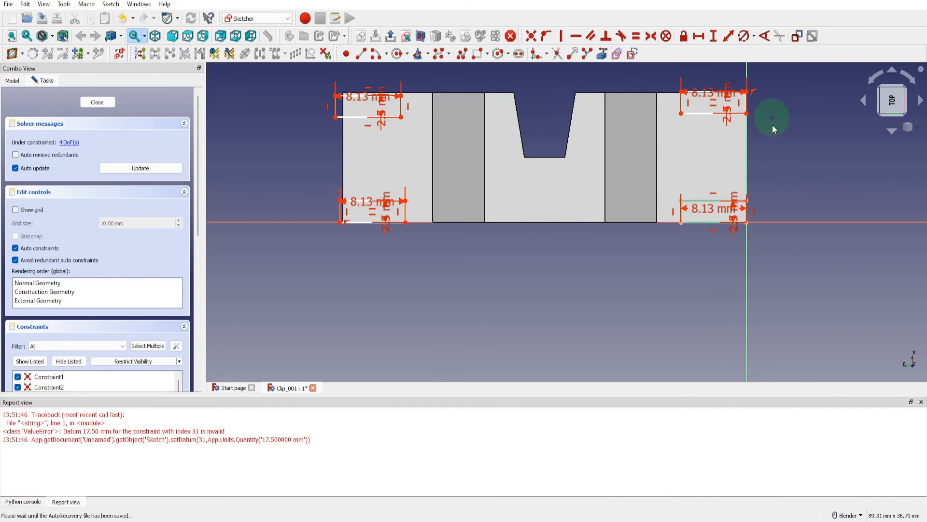
Constrain the outer corners of both far-end rectangles to a horizontal distance of 50 mm from the origin.
{"action": "left_click", "coordinate": [747, 222]}
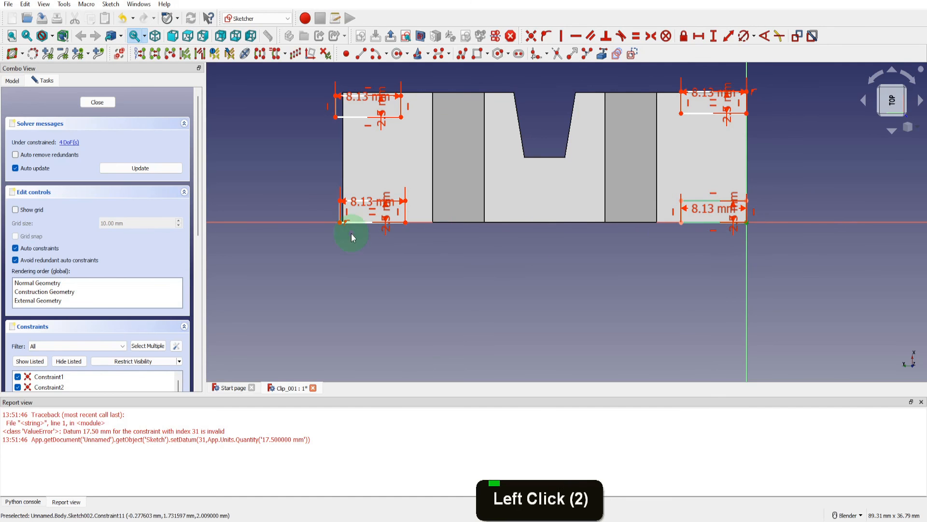
{"action": "left_click", "coordinate": [699, 36]}
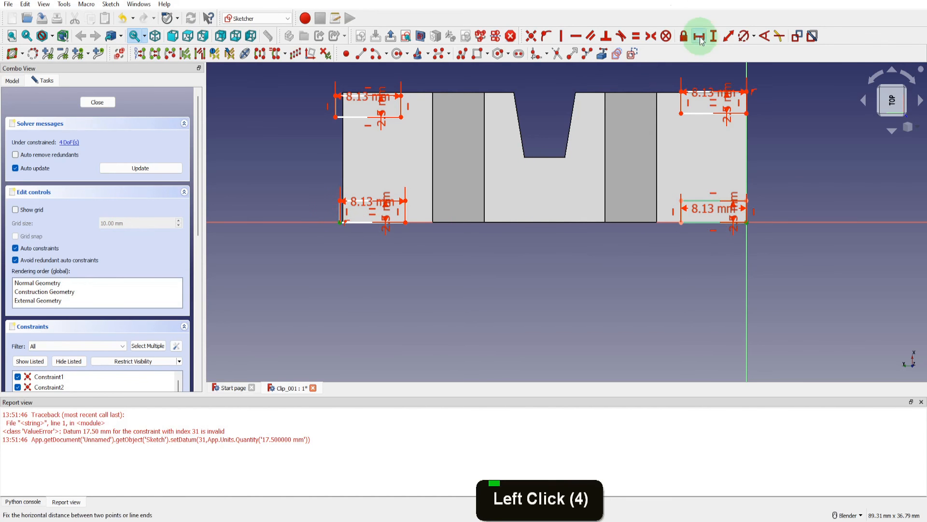
{"action": "type", "text": "50mm"}
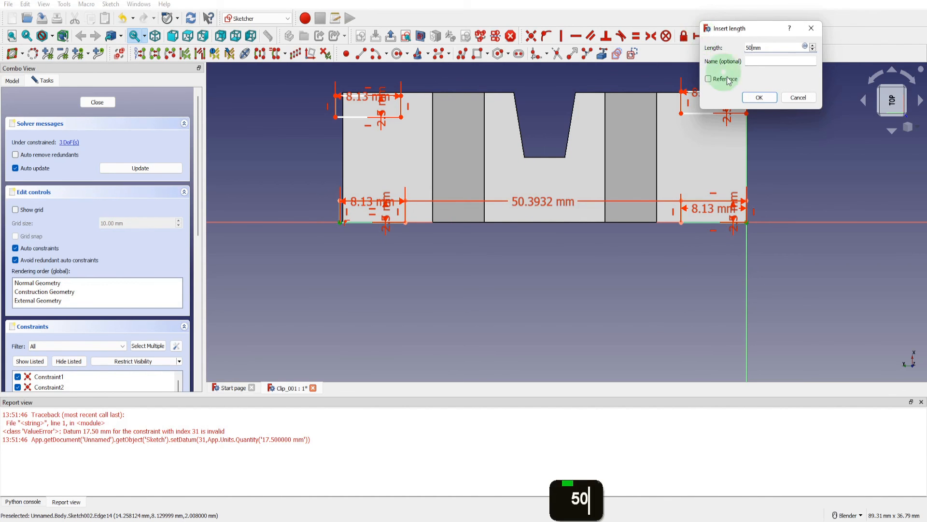
{"action": "left_click", "coordinate": [758, 97]}
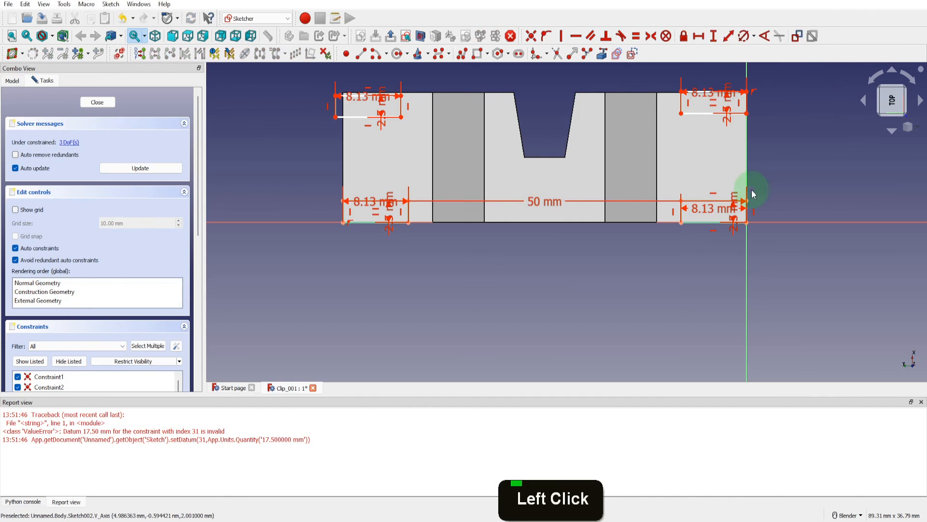
{"action": "left_click", "coordinate": [747, 223]}
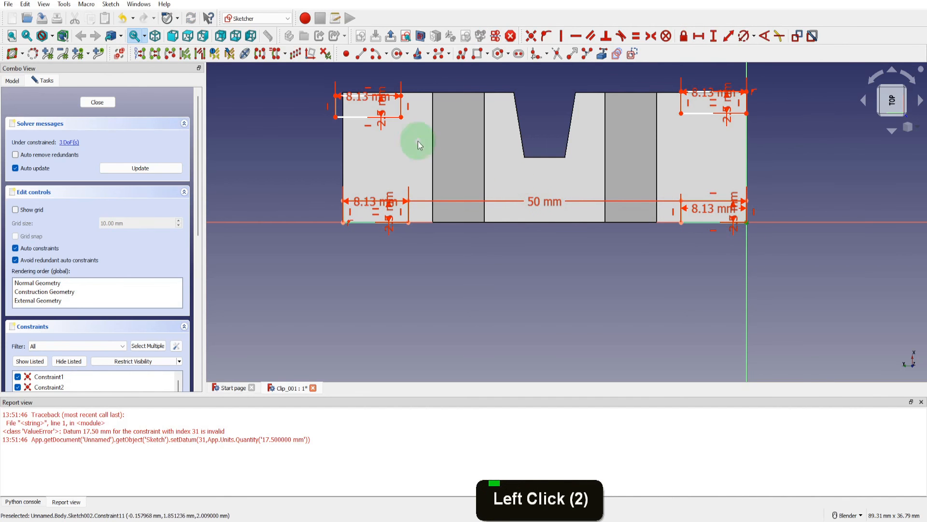
{"action": "left_click", "coordinate": [336, 117]}
{"action": "left_click", "coordinate": [698, 36]}
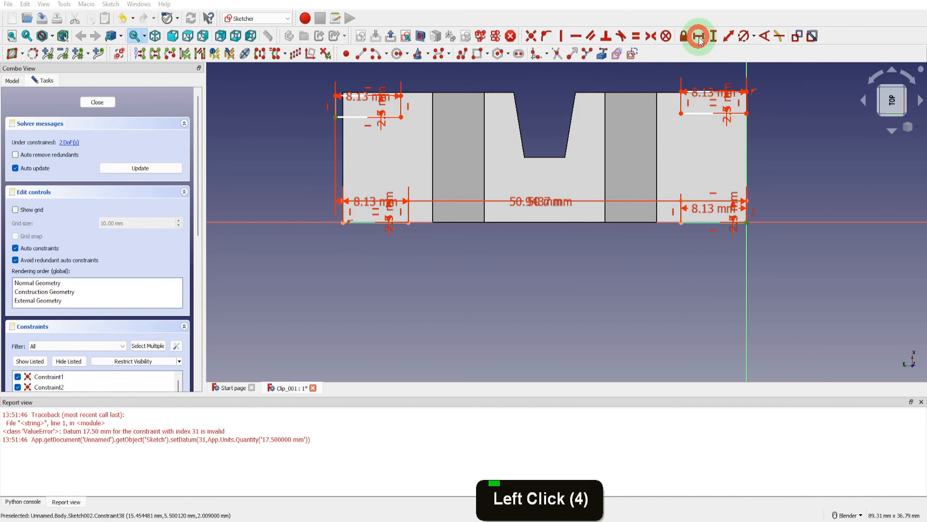
{"action": "type", "text": "50"}
{"action": "left_click", "coordinate": [757, 97]}
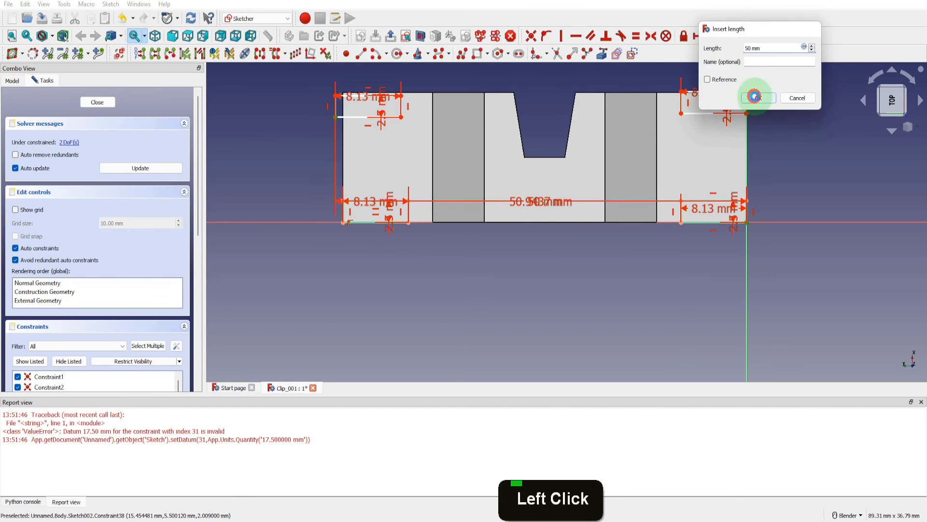
Constrain the upper corners of both rectangles along the clip's upper edge to 15 mm vertically from the origin.
{"action": "left_click", "coordinate": [753, 223]}
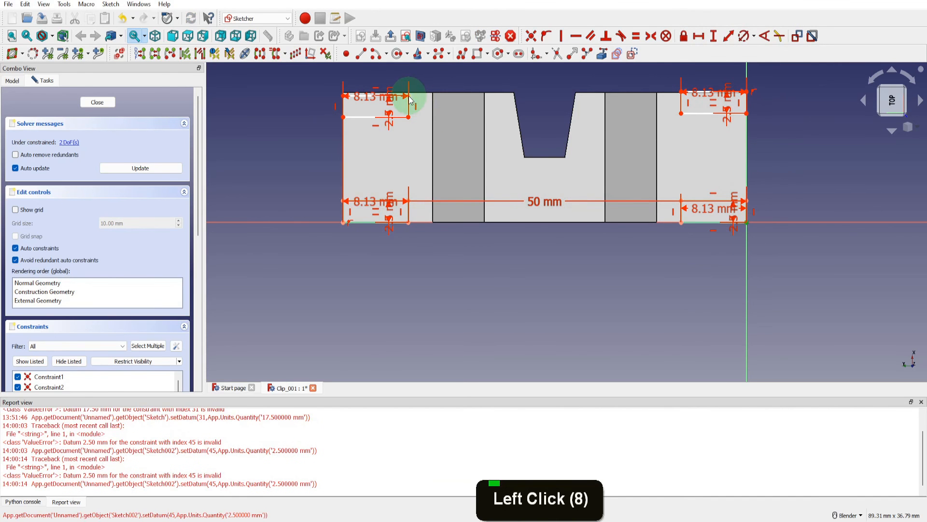
{"action": "left_click", "coordinate": [408, 96]}
{"action": "left_click", "coordinate": [713, 37]}
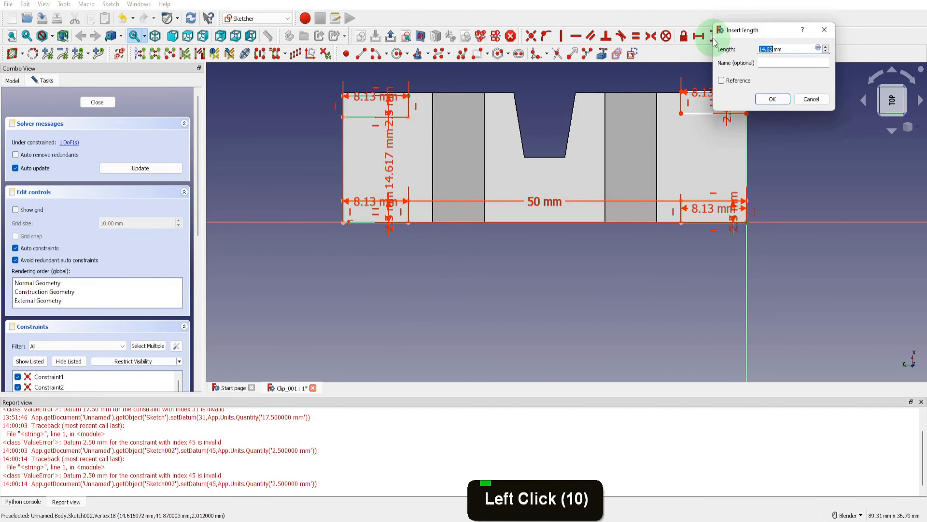
{"action": "type", "text": "15"}
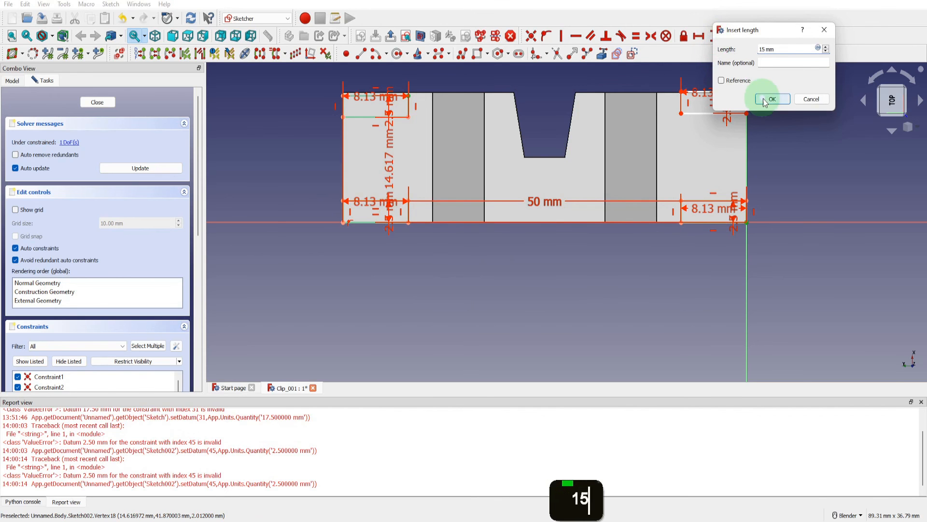
{"action": "left_click", "coordinate": [764, 100]}
{"action": "left_click", "coordinate": [747, 223]}
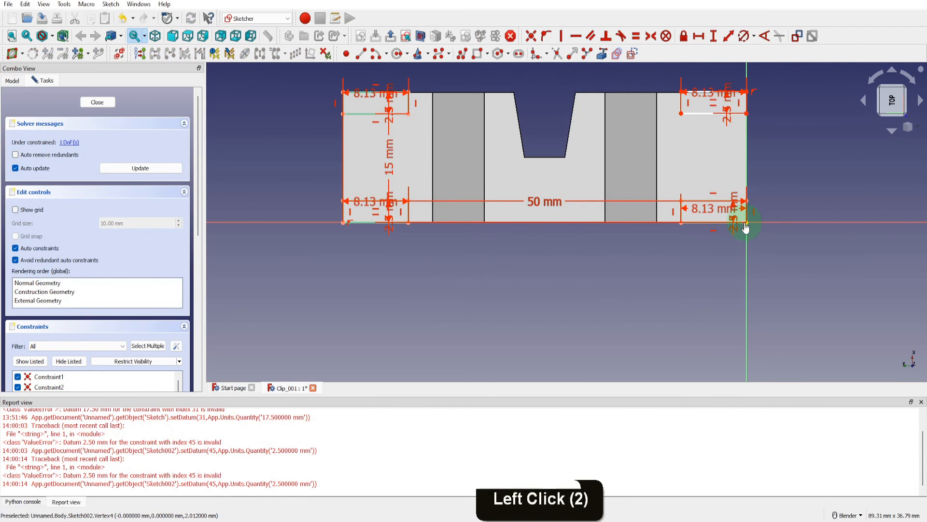
{"action": "left_click", "coordinate": [747, 92]}
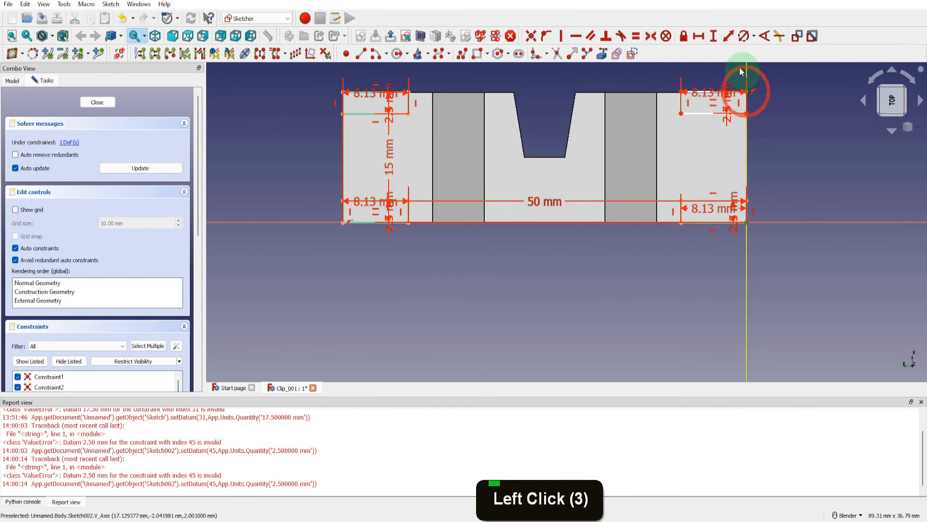
{"action": "left_click", "coordinate": [714, 36]}
{"action": "type", "text": "15"}
{"action": "left_click", "coordinate": [770, 97]}
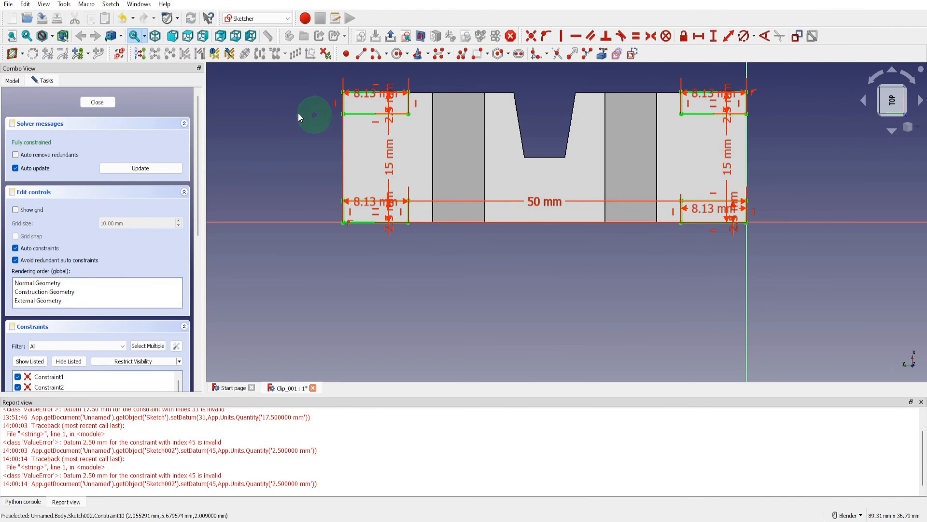
Close the rectangle sketch and pocket it 5 mm deep to cut the four corners off the clip's flat ends.
{"action": "left_click", "coordinate": [94, 105]}
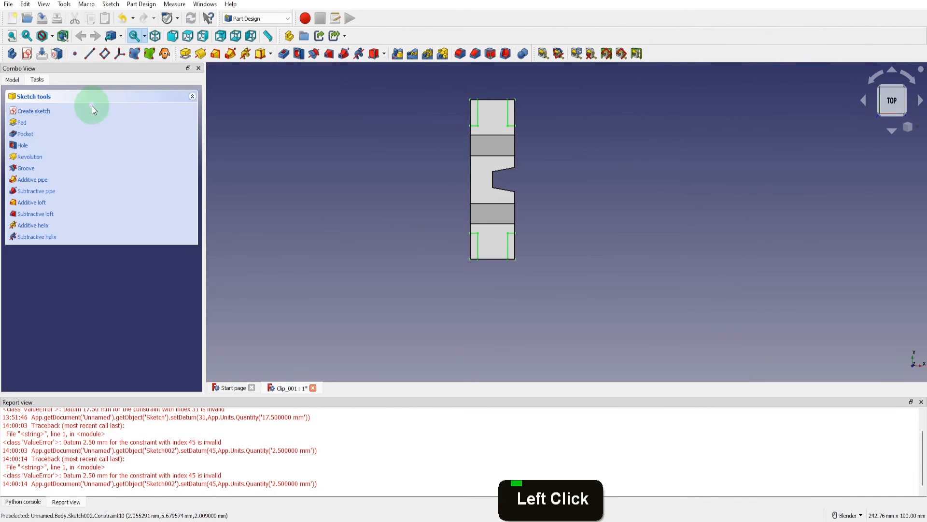
{"action": "middle_click_drag", "start_coordinate": [472, 248], "coordinate": [397, 211]}
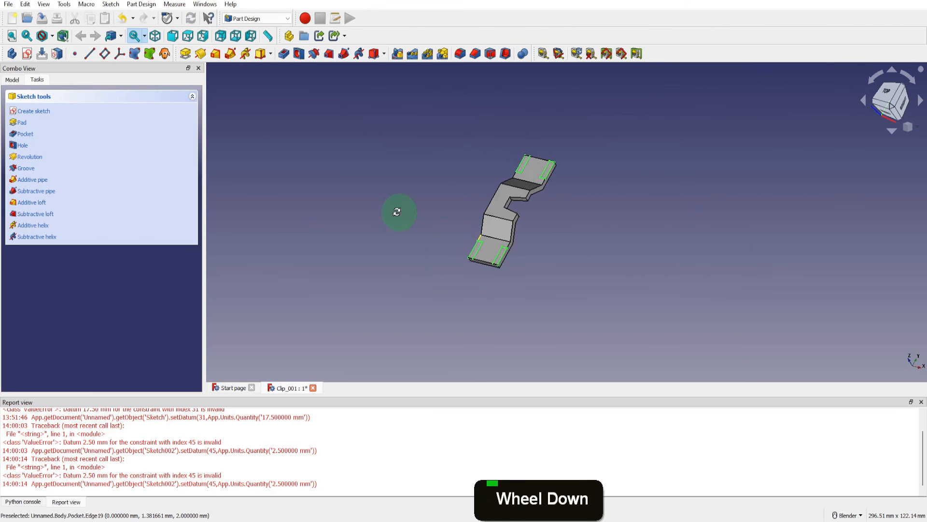
{"action": "left_click", "coordinate": [285, 53]}
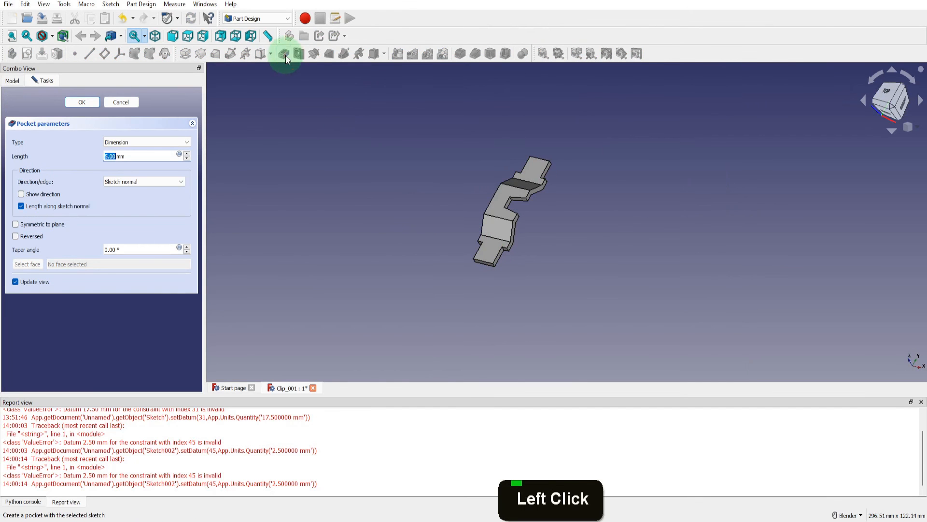
{"action": "scroll", "coordinate": [500, 205], "scroll_direction": "up", "scroll_amount": 4}
{"action": "middle_click_drag", "start_coordinate": [493, 212], "coordinate": [504, 276]}
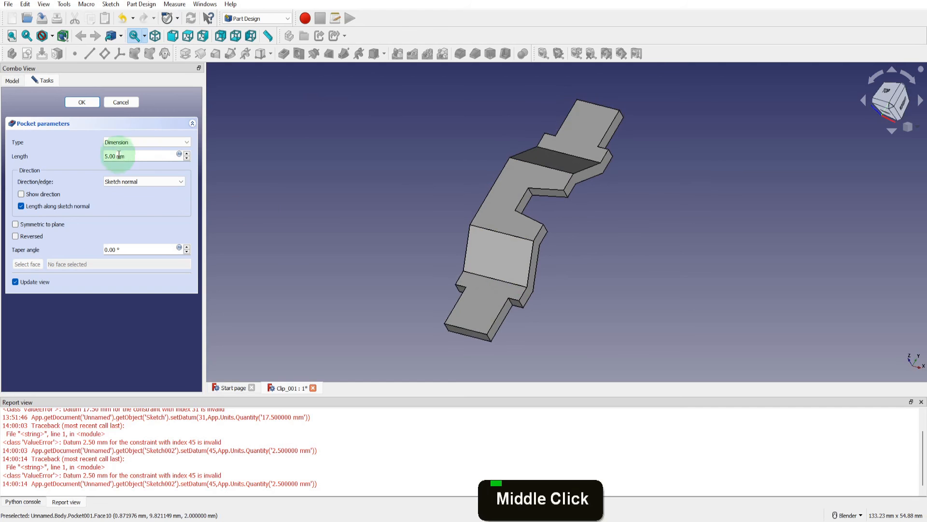
{"action": "left_click", "coordinate": [89, 102]}
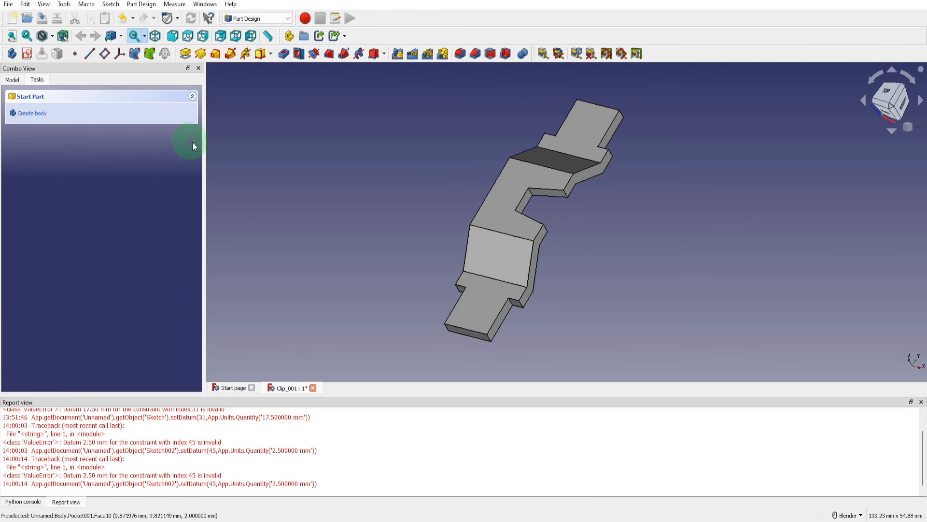
Create a new sketch on the top face of the clip's flat end nearest the origin.
{"action": "left_click", "coordinate": [188, 35]}
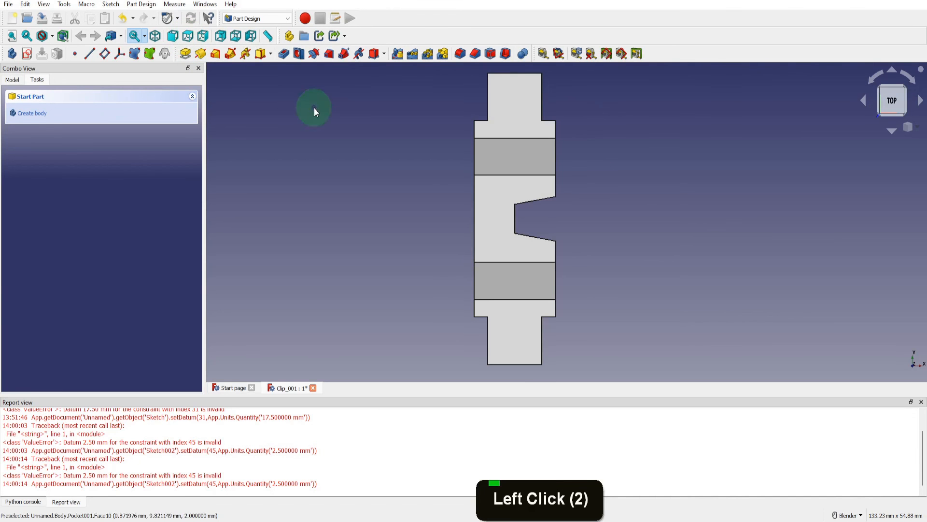
{"action": "left_click", "coordinate": [515, 329]}
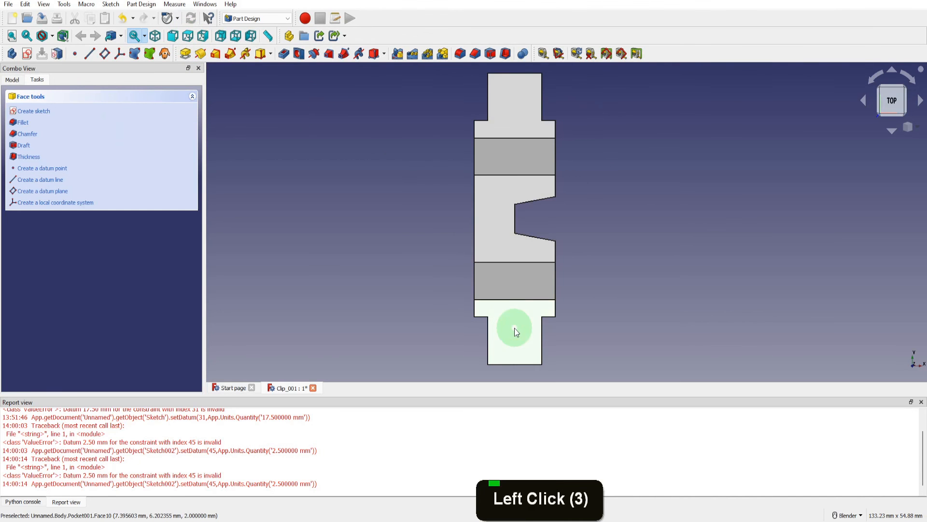
{"action": "left_click", "coordinate": [49, 110]}
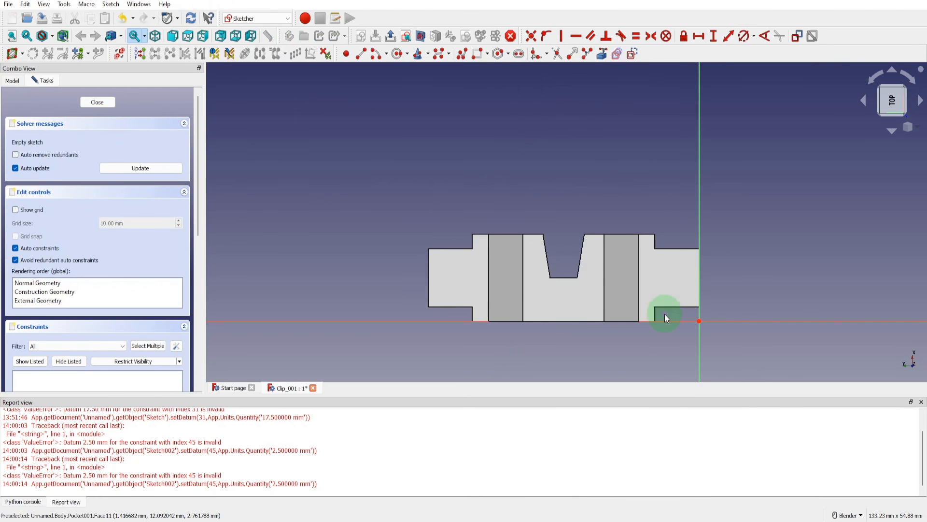
Draw two circles on the clip's flat ends, about 5.2 mm in diameter near the origin and 5.5 mm at the far end.
{"action": "left_click", "coordinate": [397, 54]}
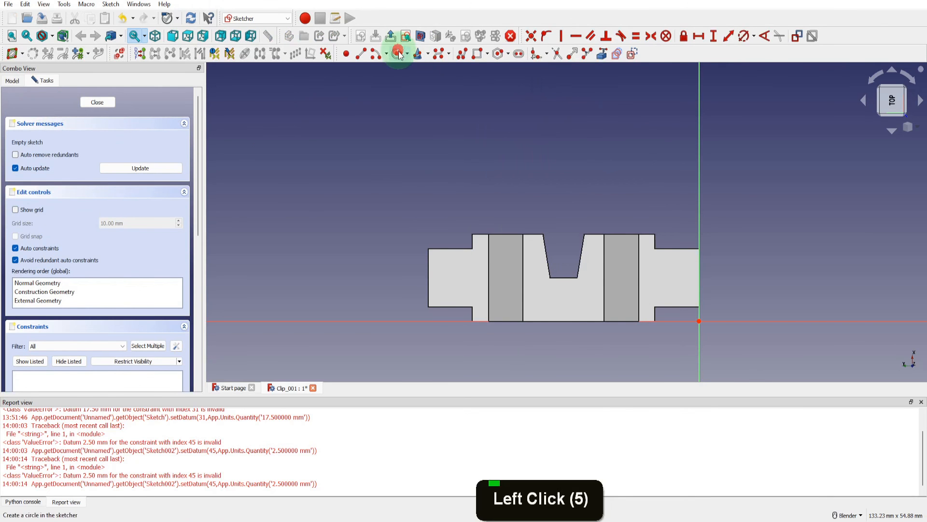
{"action": "left_click", "coordinate": [654, 267]}
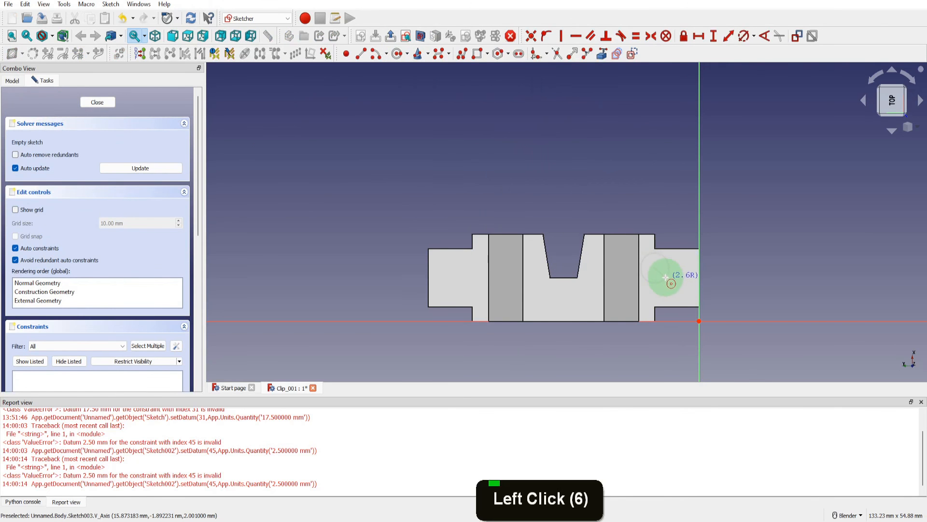
{"action": "left_click", "coordinate": [666, 277]}
{"action": "left_click", "coordinate": [438, 267]}
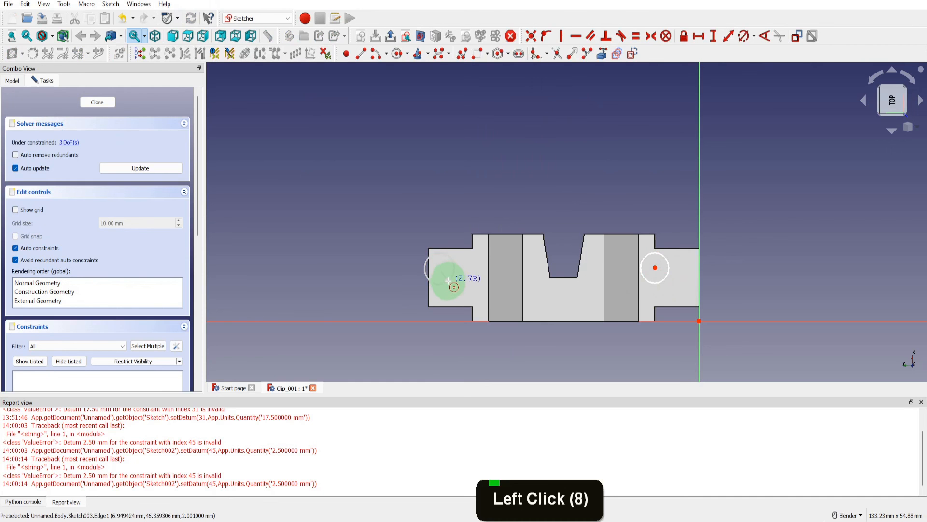
{"action": "key", "text": "Escape"}
Constrain the diameters of the far-end circle and the circle nearest the origin to 5 mm each.
{"action": "left_click", "coordinate": [455, 275]}
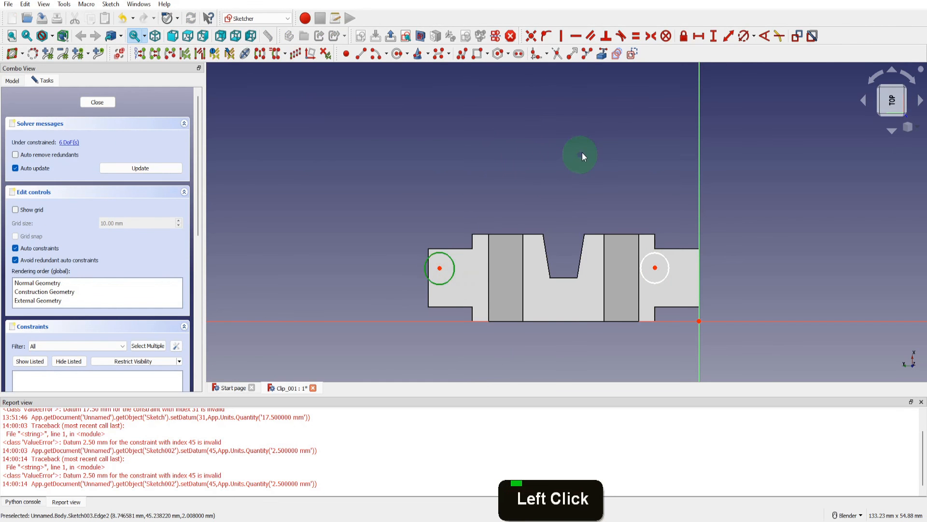
{"action": "left_click", "coordinate": [743, 37]}
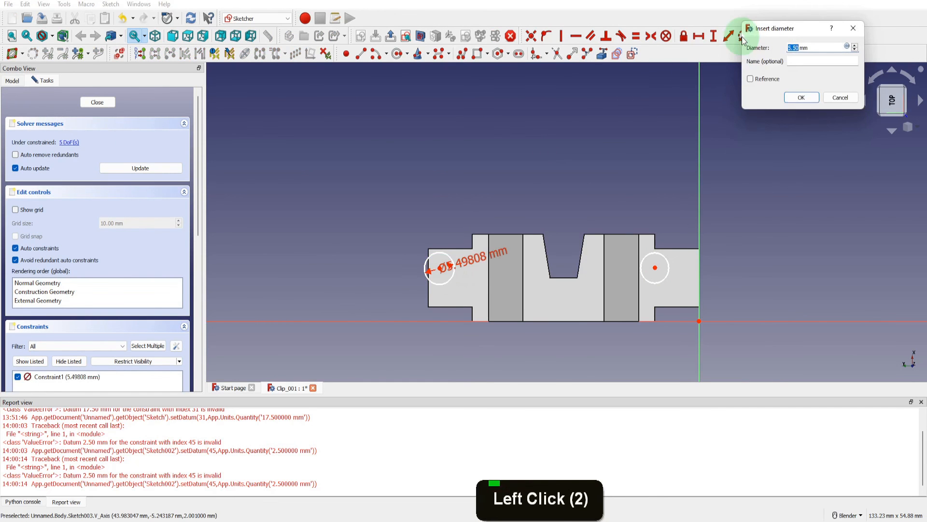
{"action": "type", "text": "5"}
{"action": "left_click", "coordinate": [797, 99]}
{"action": "left_click", "coordinate": [666, 259]}
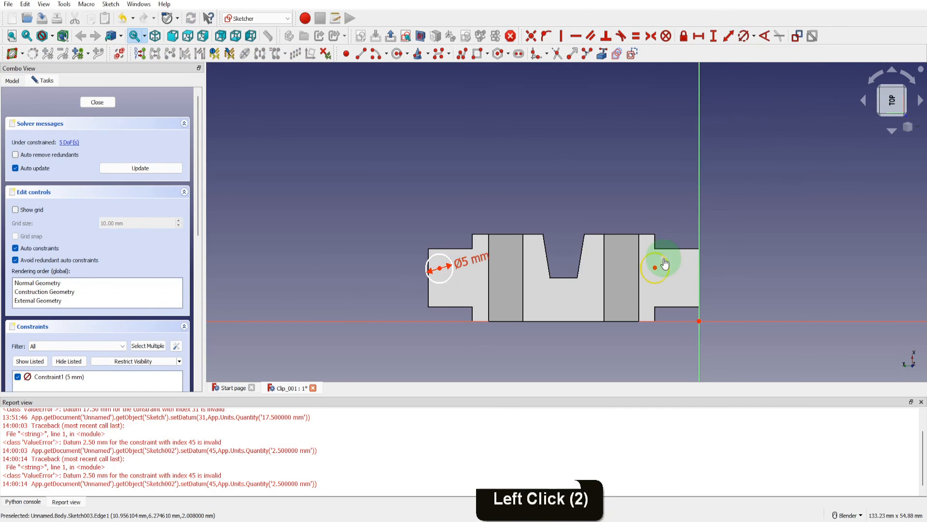
{"action": "left_click", "coordinate": [745, 39]}
{"action": "left_click", "coordinate": [796, 98]}
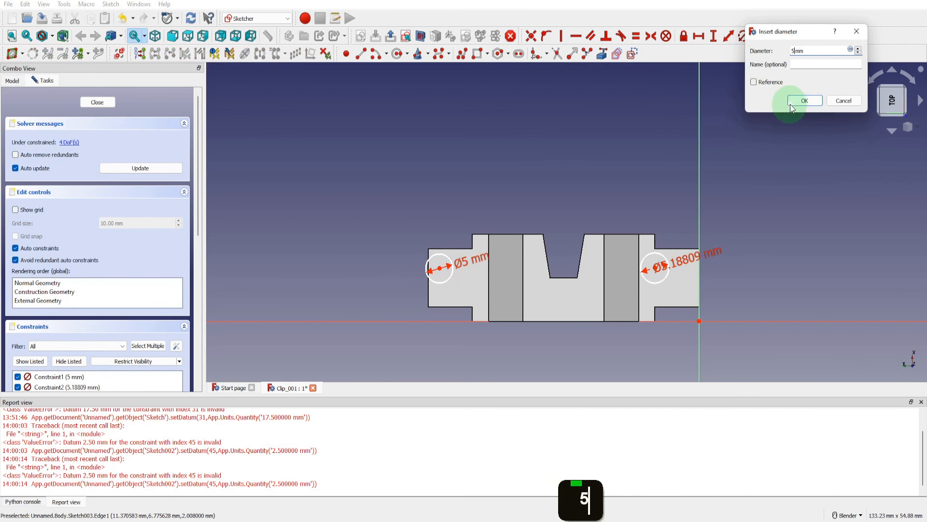
Constrain the center of the circle nearest the origin to a vertical distance of 7.5 mm from the origin.
{"action": "left_click", "coordinate": [721, 291]}
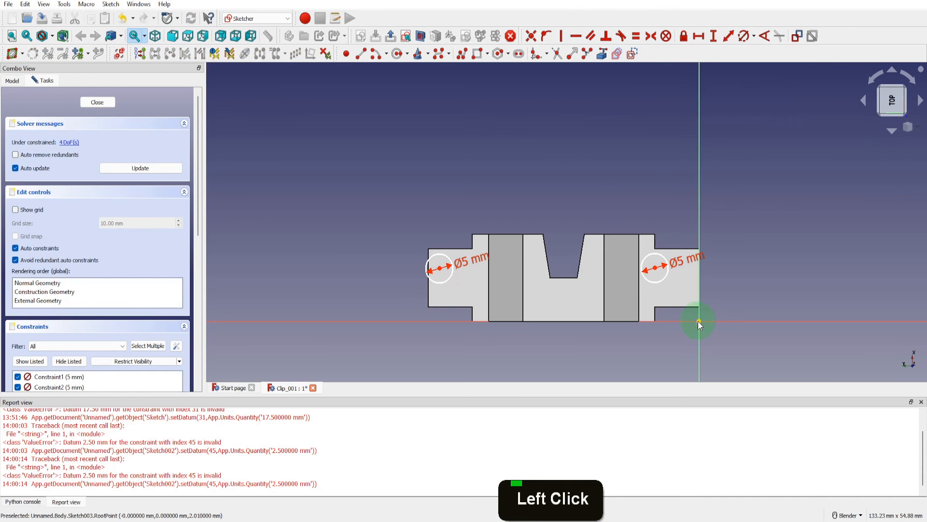
{"action": "left_click", "coordinate": [654, 267]}
{"action": "left_click", "coordinate": [712, 186]}
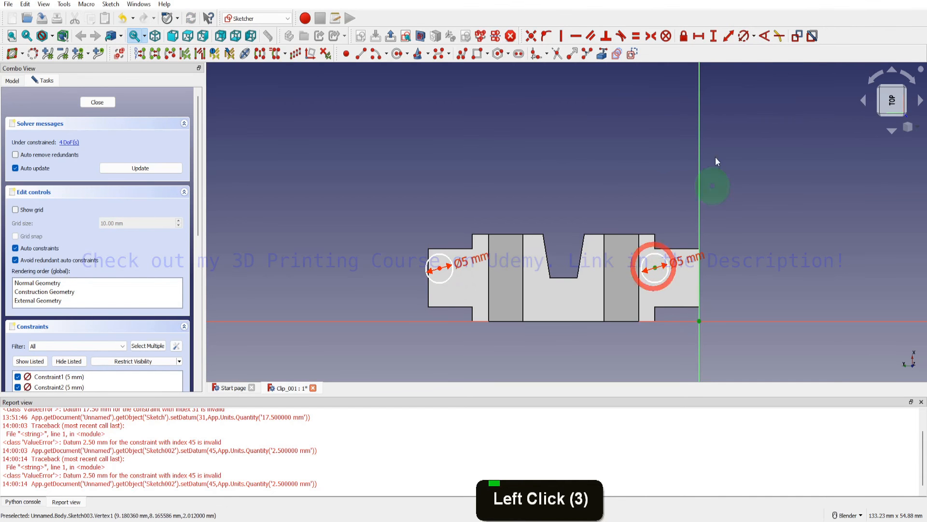
{"action": "left_click", "coordinate": [713, 36]}
{"action": "type", "text": "7"}
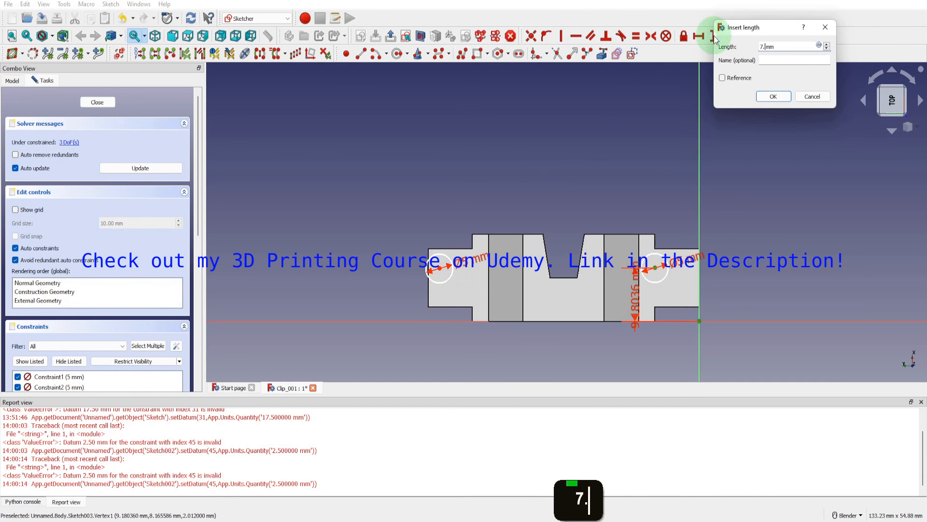
{"action": "type", "text": ".5"}
{"action": "left_click", "coordinate": [771, 96]}
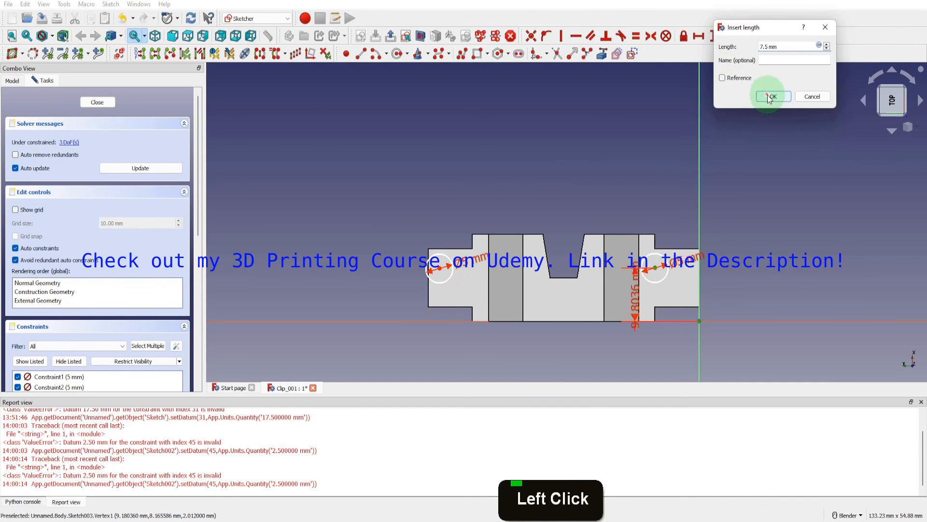
Constrain the center of the circle nearest the origin to a horizontal distance of 5 mm from the origin.
{"action": "left_click", "coordinate": [699, 320]}
{"action": "left_click", "coordinate": [655, 277]}
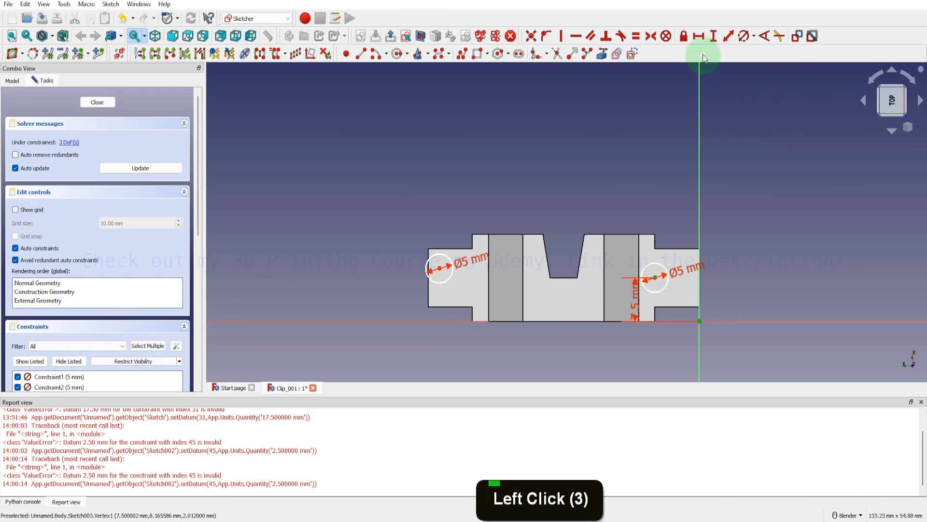
{"action": "left_click", "coordinate": [699, 36]}
{"action": "type", "text": "5"}
{"action": "left_click", "coordinate": [750, 97]}
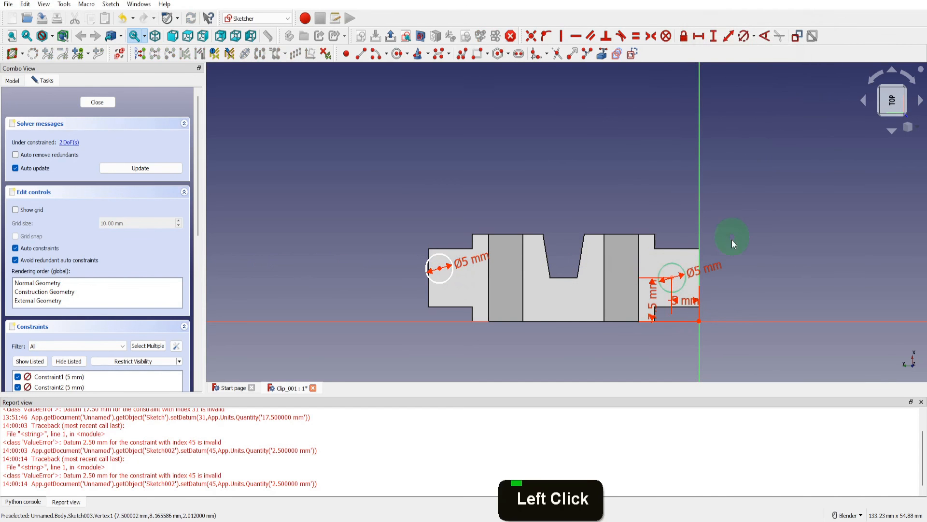
Constrain the far-end circle's center to 45 mm horizontally and 7.5 mm vertically from the origin.
{"action": "left_click", "coordinate": [701, 320]}
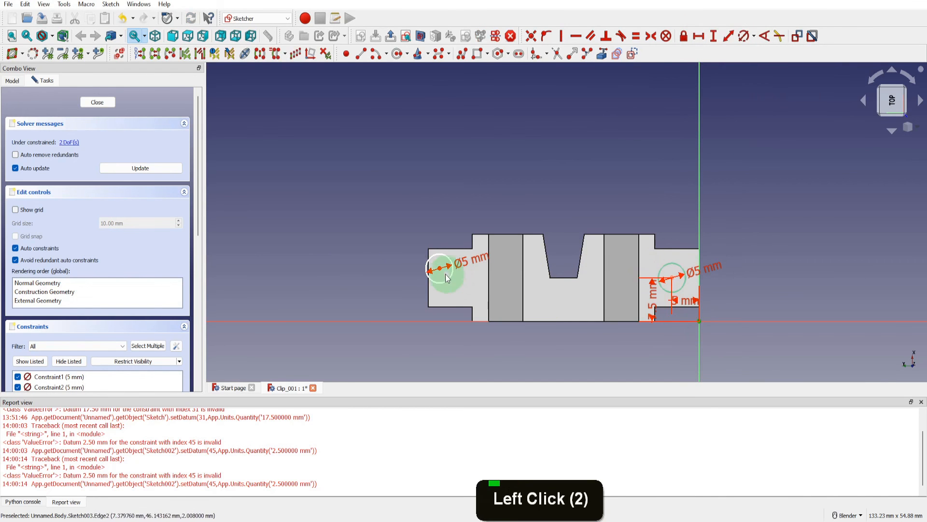
{"action": "left_click", "coordinate": [697, 37]}
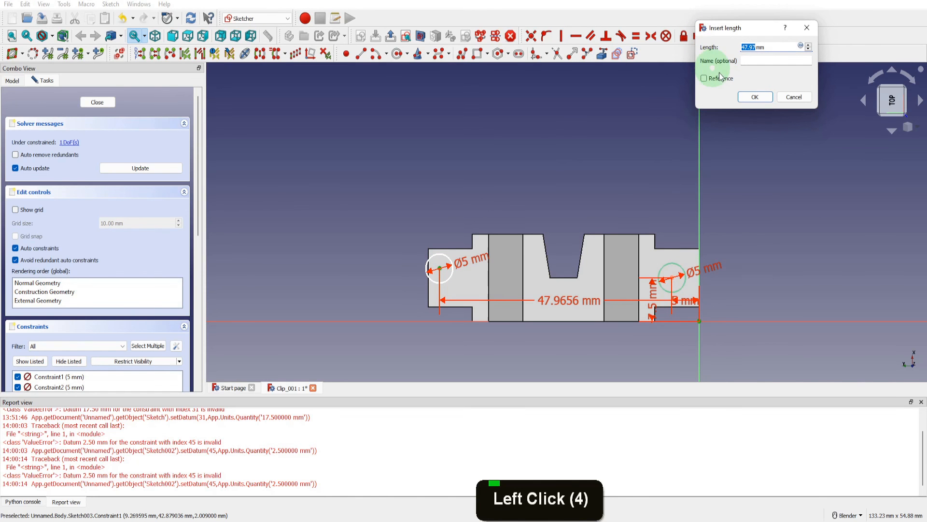
{"action": "type", "text": "45"}
{"action": "left_click", "coordinate": [755, 97]}
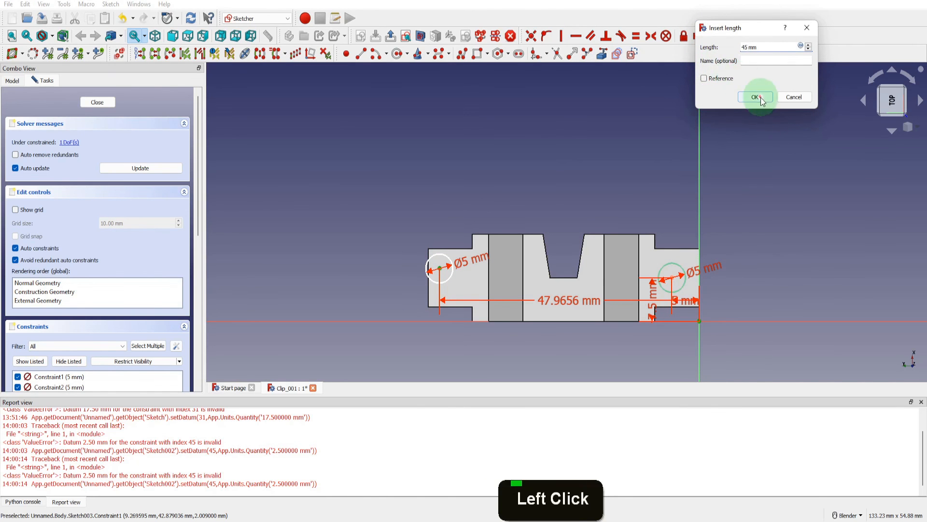
{"action": "left_click", "coordinate": [700, 321]}
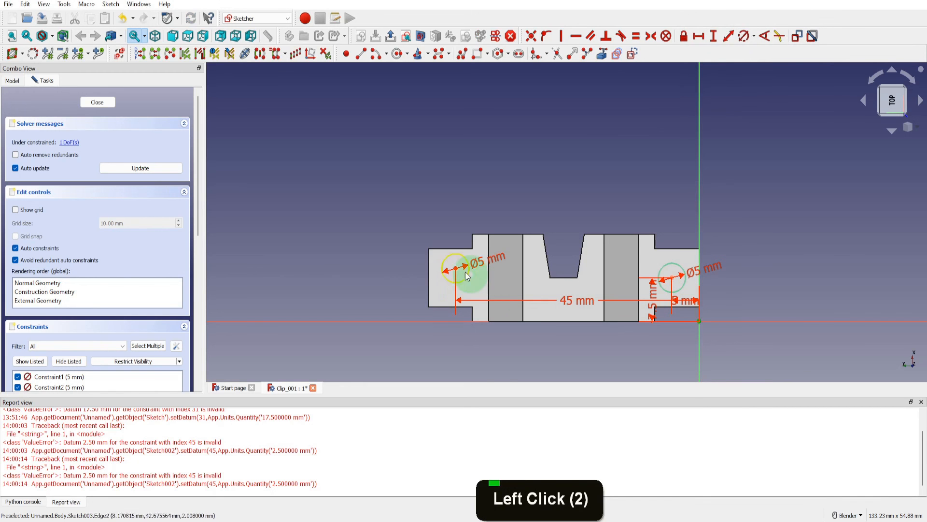
{"action": "left_click", "coordinate": [714, 37]}
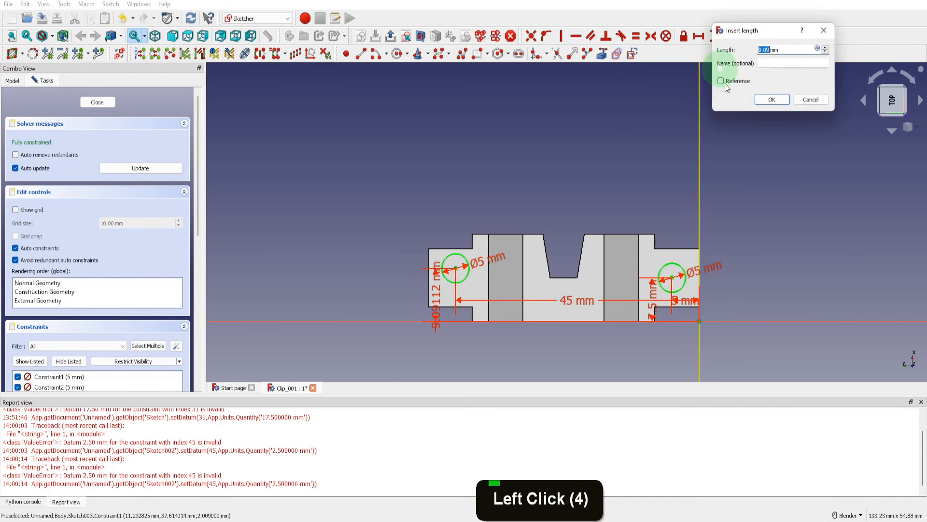
{"action": "type", "text": "7"}
{"action": "type", "text": "5"}
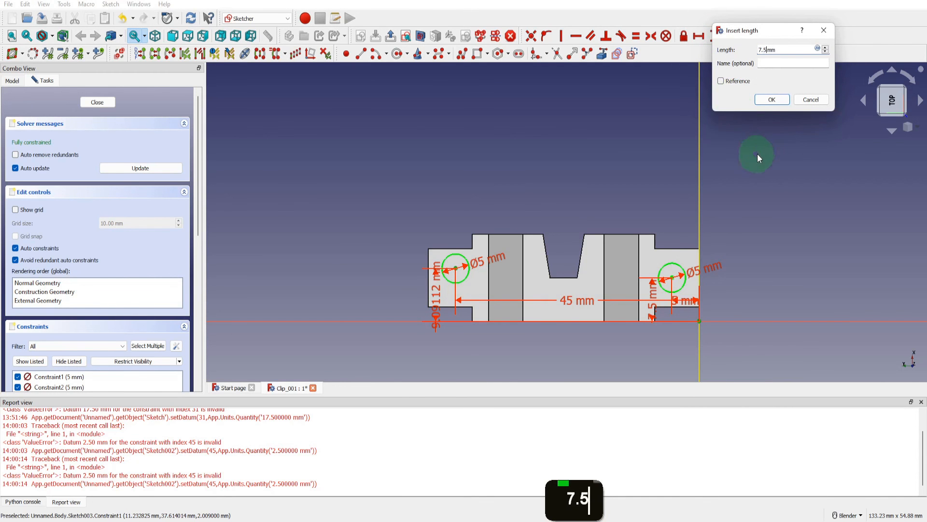
{"action": "left_click", "coordinate": [761, 100]}
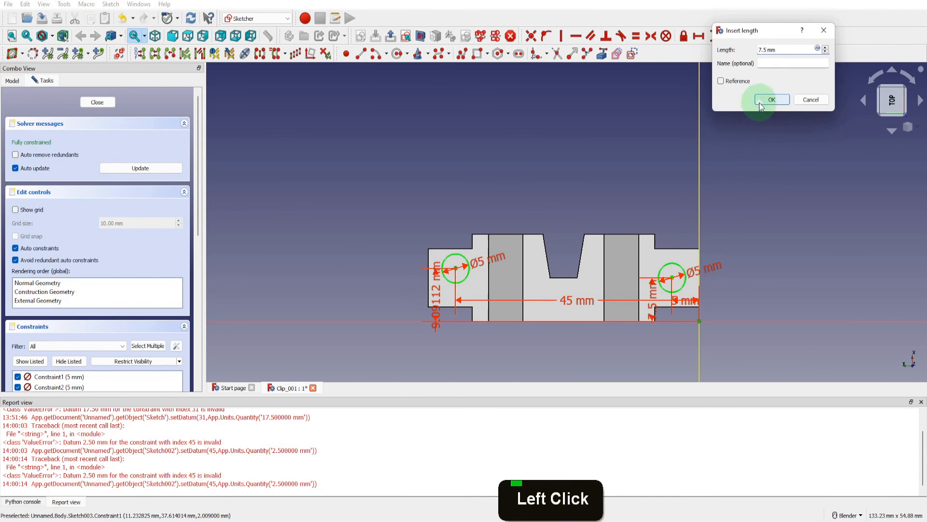
Close the circle sketch and pocket it 5 mm deep to cut holes through both flat ends.
{"action": "left_click", "coordinate": [99, 102]}
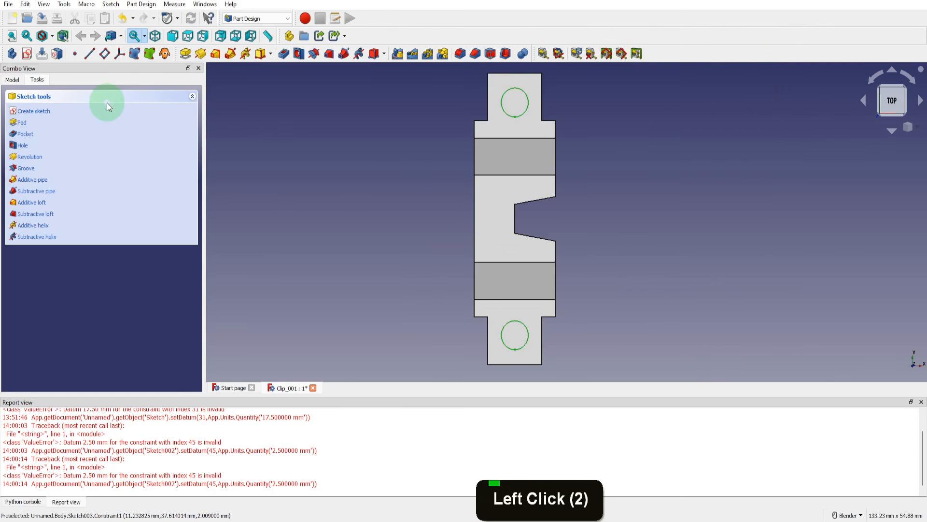
{"action": "left_click", "coordinate": [283, 54]}
{"action": "scroll", "coordinate": [454, 265], "scroll_direction": "down", "scroll_amount": 1}
{"action": "middle_click_drag", "start_coordinate": [454, 265], "coordinate": [386, 210]}
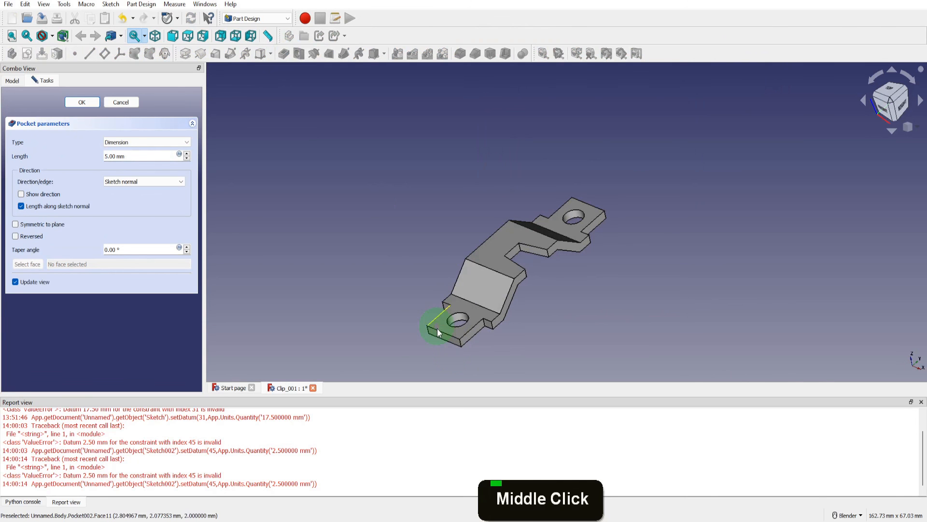
Confirm the pocket and fillet the eight outward tab and shoulder corner edges of both flat ends with a 1 mm radius.
{"action": "scroll", "coordinate": [461, 344], "scroll_direction": "up", "scroll_amount": 2}
{"action": "left_click", "coordinate": [460, 344]}
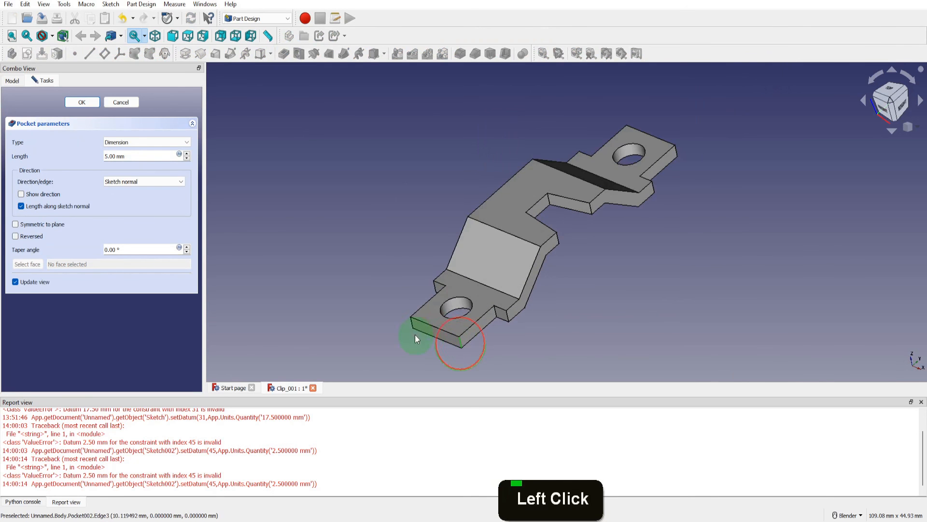
{"action": "left_click", "coordinate": [411, 322], "text": "ctrl"}
{"action": "left_click", "coordinate": [434, 284], "text": "ctrl"}
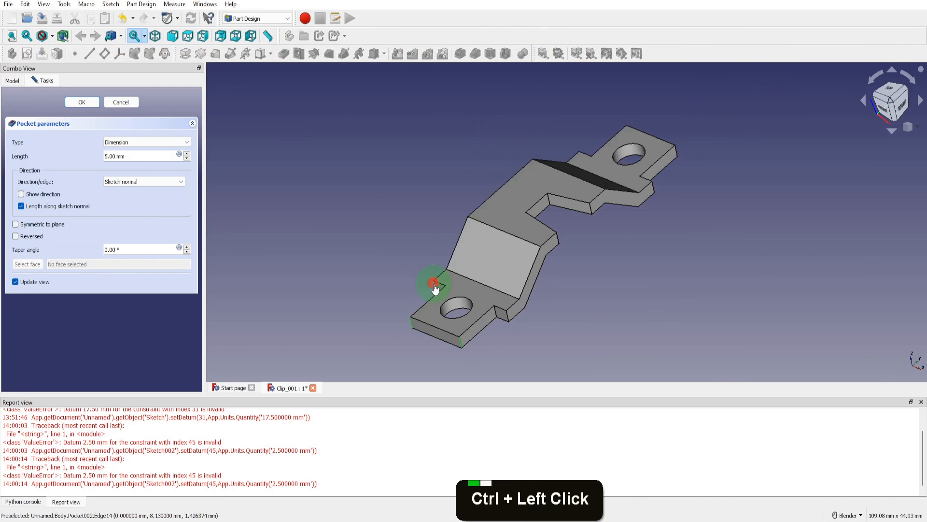
{"action": "left_click", "coordinate": [511, 322], "text": "ctrl"}
{"action": "middle_click_drag", "start_coordinate": [535, 241], "coordinate": [502, 268]}
{"action": "scroll", "coordinate": [669, 122], "scroll_direction": "up", "scroll_amount": 4}
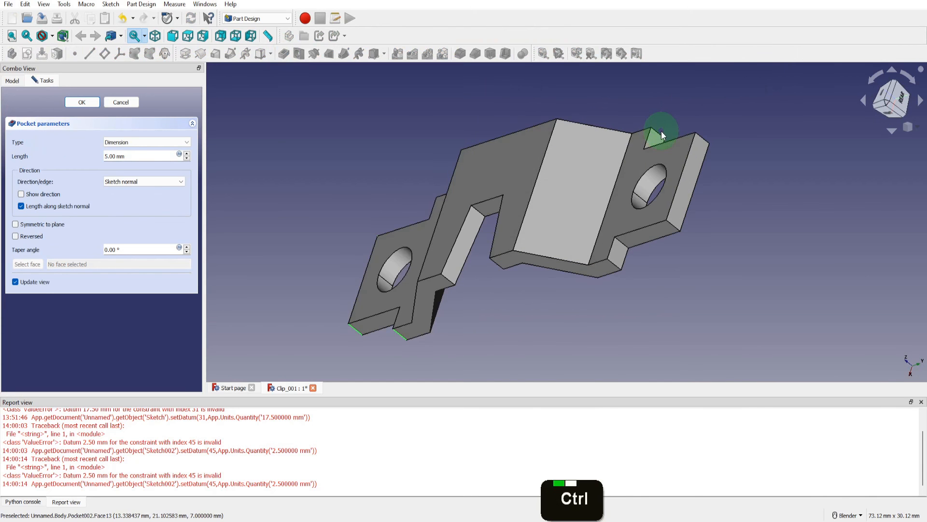
{"action": "left_click", "coordinate": [658, 134], "text": "ctrl"}
{"action": "left_click", "coordinate": [702, 140], "text": "ctrl"}
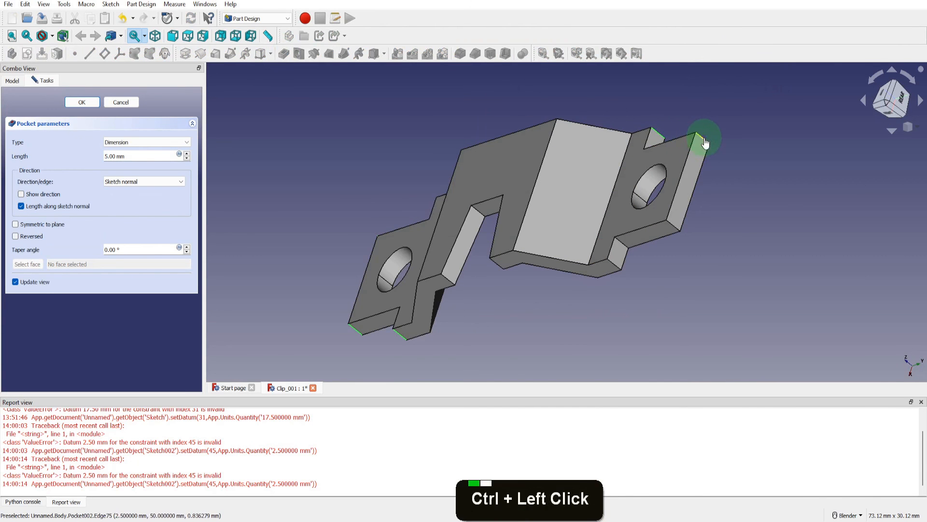
{"action": "left_click", "coordinate": [677, 228], "text": "ctrl"}
{"action": "left_click", "coordinate": [621, 268], "text": "ctrl"}
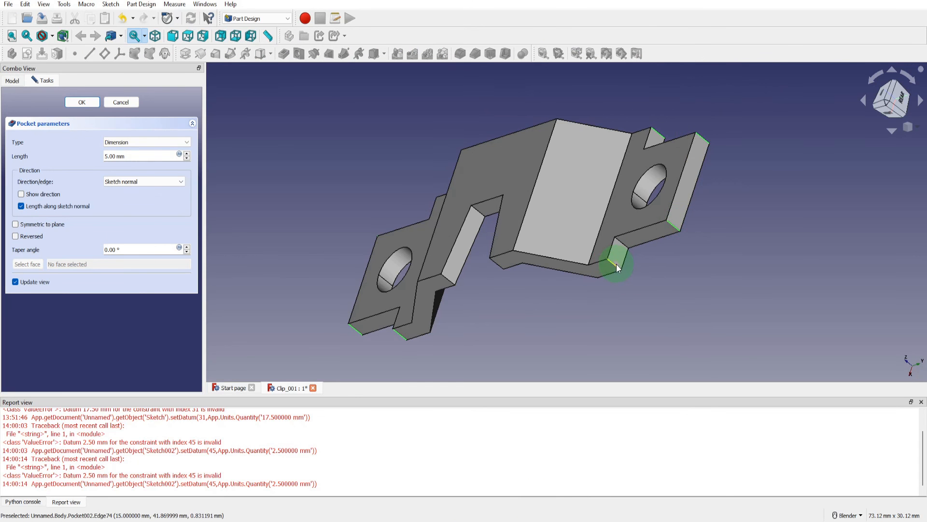
{"action": "left_click", "coordinate": [91, 106]}
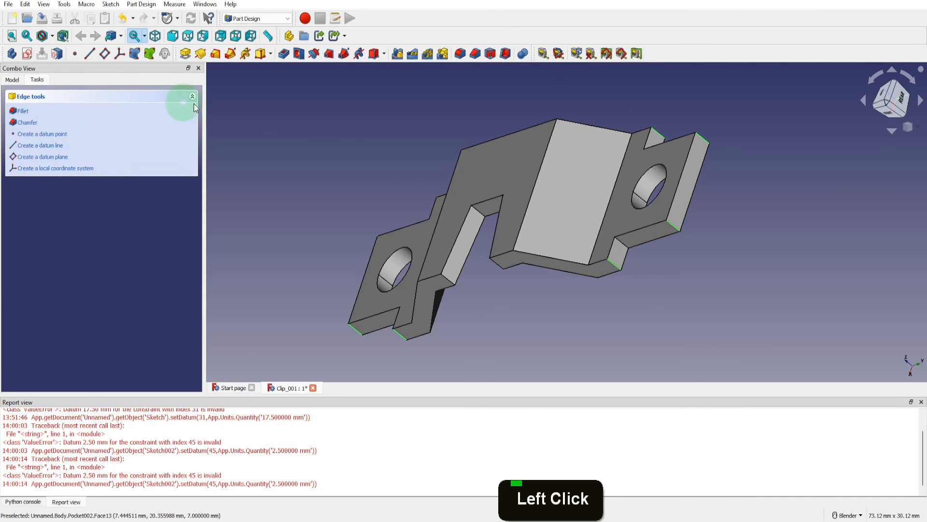
{"action": "left_click", "coordinate": [458, 54]}
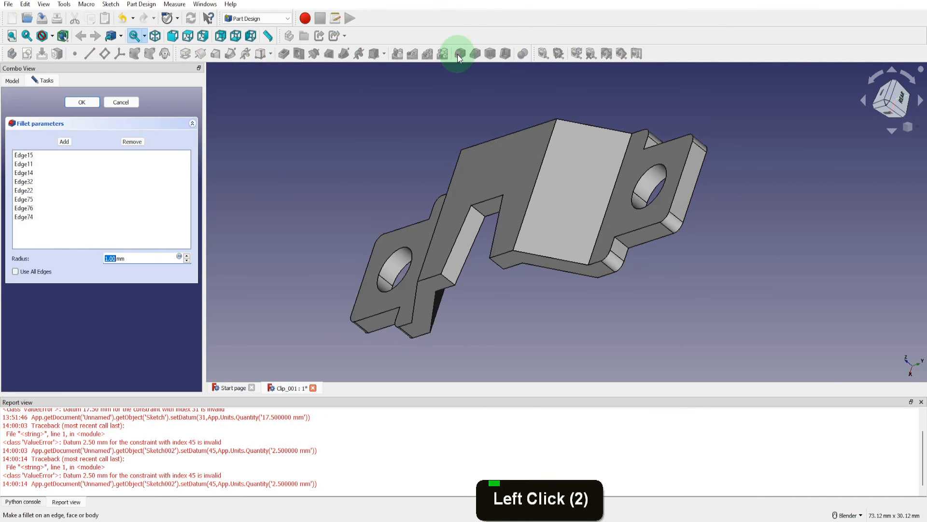
{"action": "left_click", "coordinate": [86, 102]}
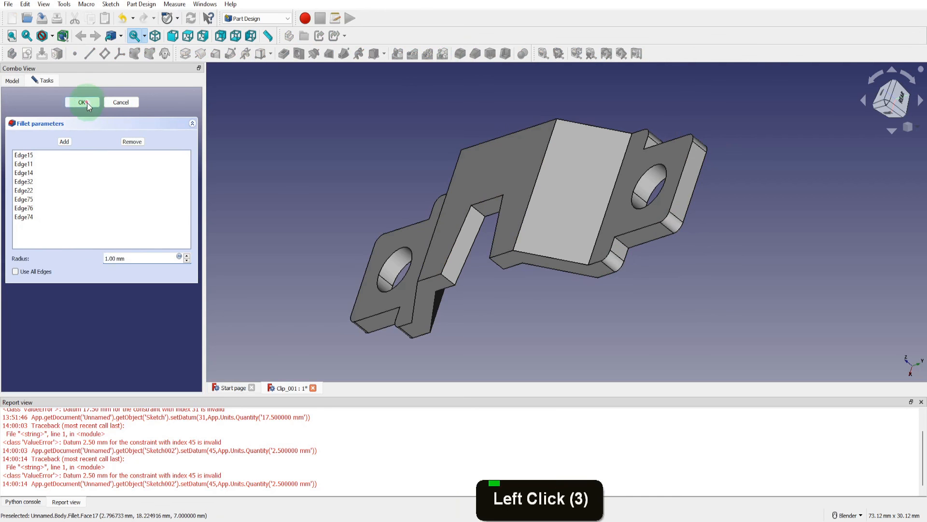
Show the circle sketch belonging to the hole pocket and reopen it for editing.
{"action": "scroll", "coordinate": [413, 195], "scroll_direction": "down", "scroll_amount": 2}
{"action": "middle_click_drag", "start_coordinate": [413, 196], "coordinate": [485, 199]}
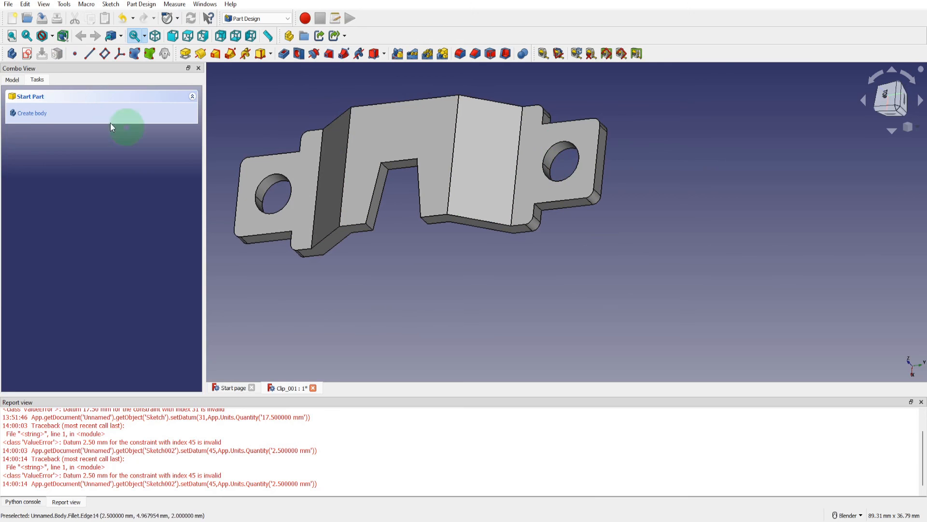
{"action": "left_click", "coordinate": [13, 80]}
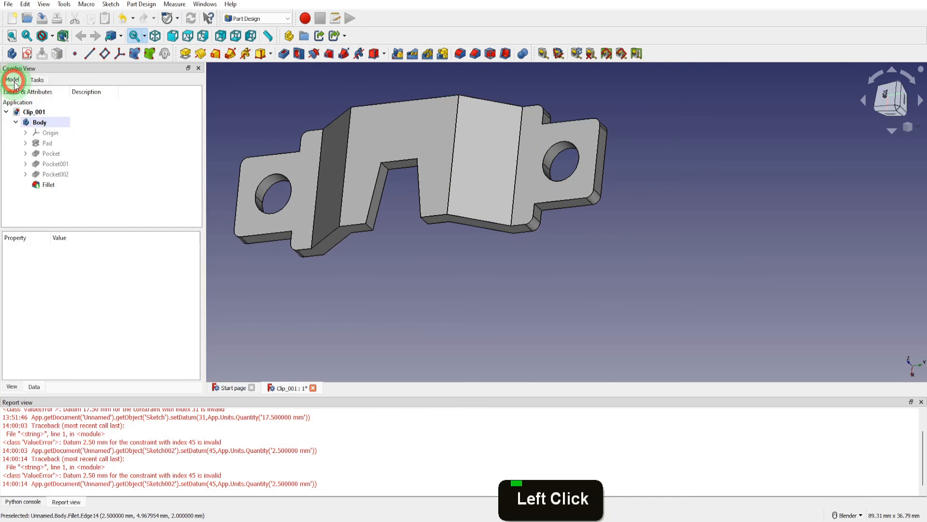
{"action": "left_click", "coordinate": [26, 173]}
{"action": "left_click", "coordinate": [62, 184]}
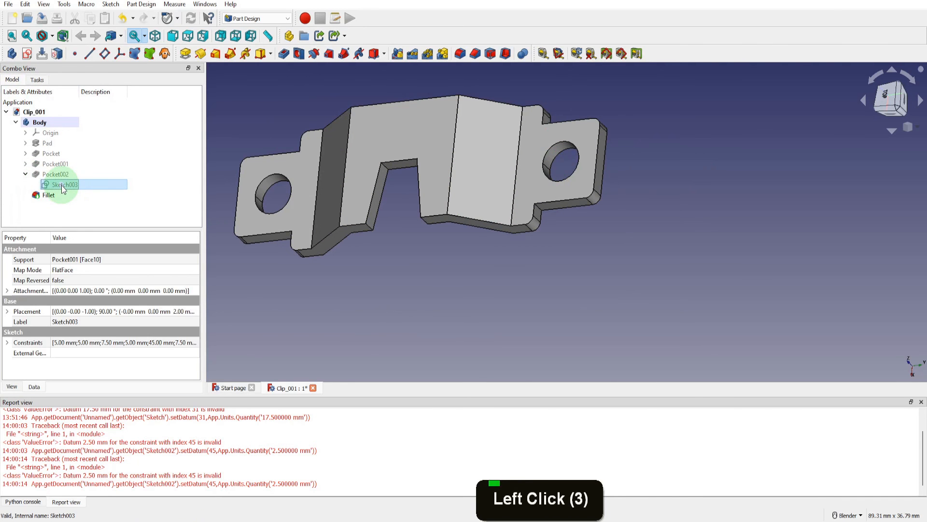
{"action": "key", "text": "space"}
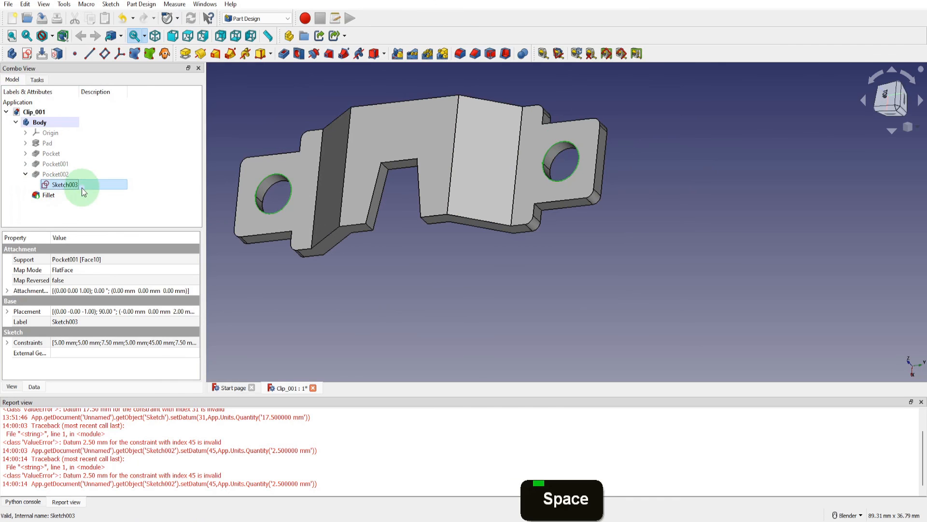
{"action": "double_click", "coordinate": [65, 184]}
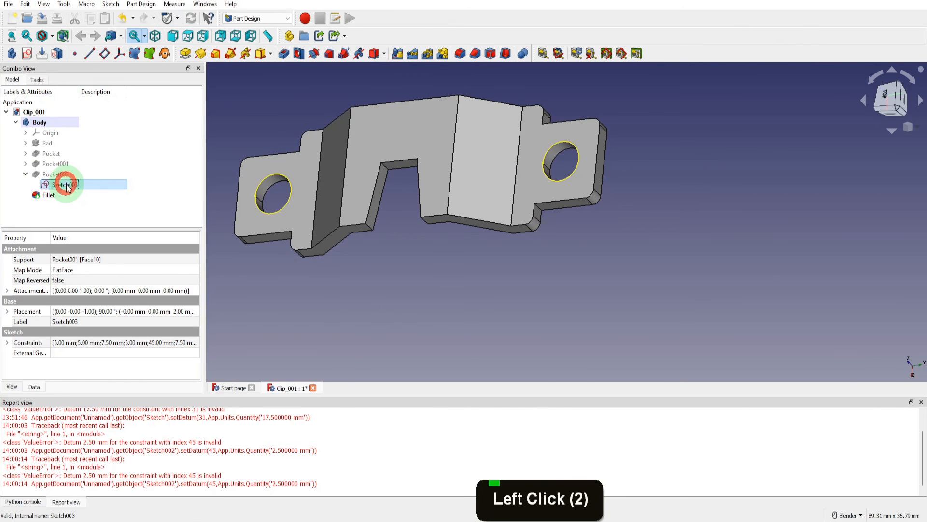
{"action": "scroll", "coordinate": [448, 195], "scroll_direction": "down", "scroll_amount": 3}
{"action": "scroll", "coordinate": [639, 241], "scroll_direction": "up", "scroll_amount": 3}
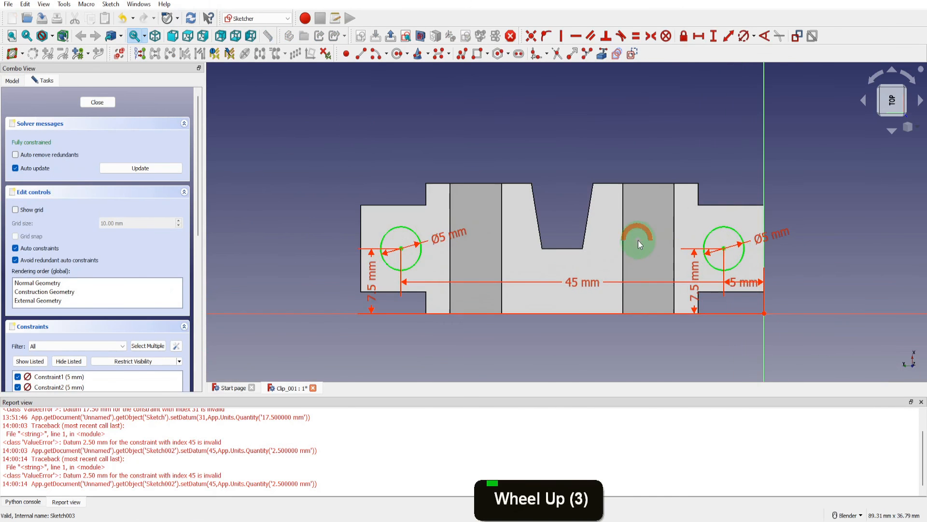
Set the diameters of both screw-hole circles to 3 mm and close the sketch.
{"action": "left_click", "coordinate": [442, 241]}
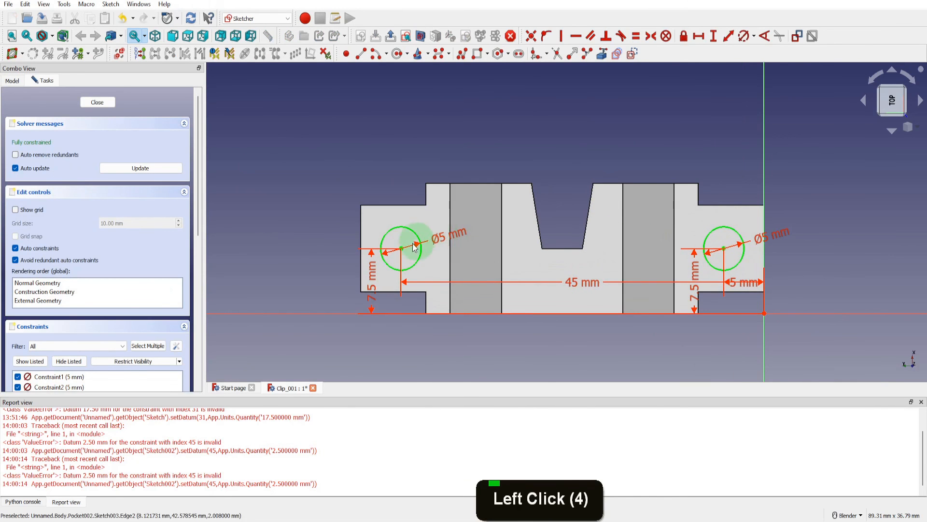
{"action": "double_click", "coordinate": [441, 241]}
{"action": "type", "text": "3"}
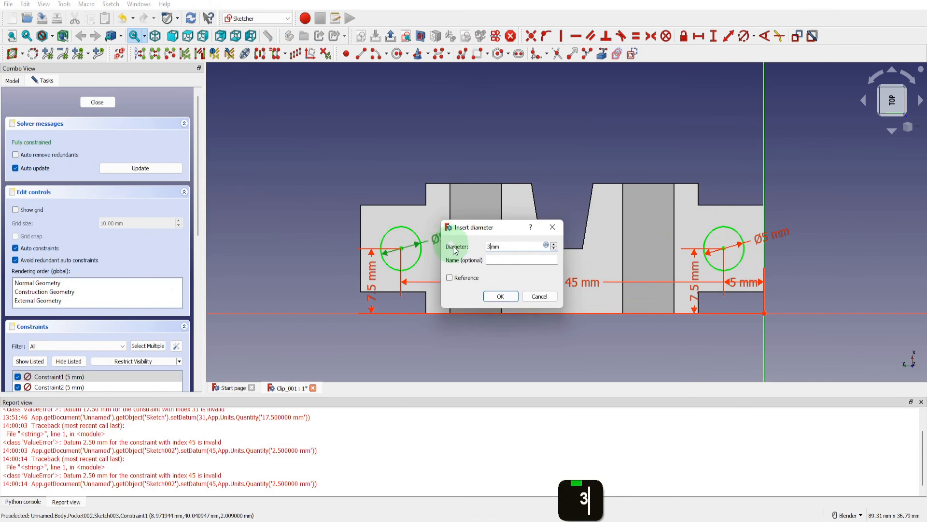
{"action": "left_click", "coordinate": [501, 296]}
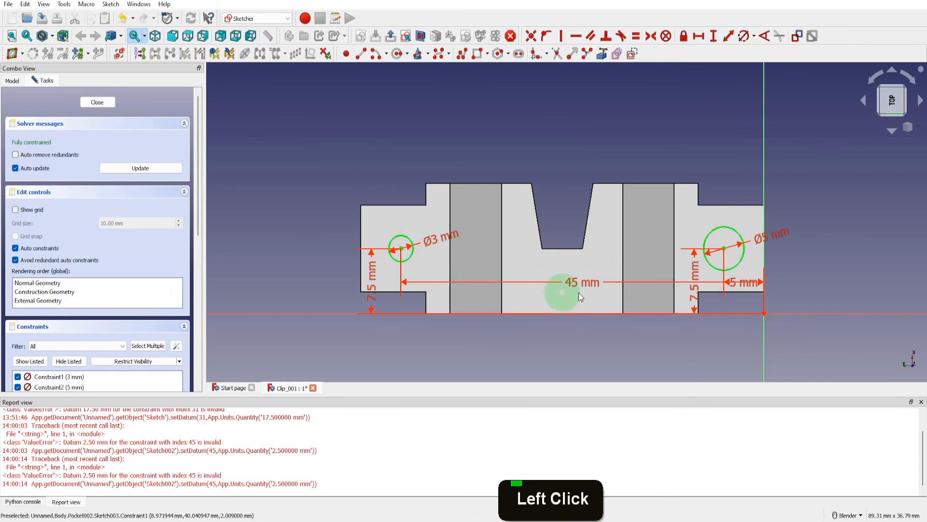
{"action": "double_click", "coordinate": [757, 248]}
{"action": "type", "text": "3"}
{"action": "left_click", "coordinate": [825, 300]}
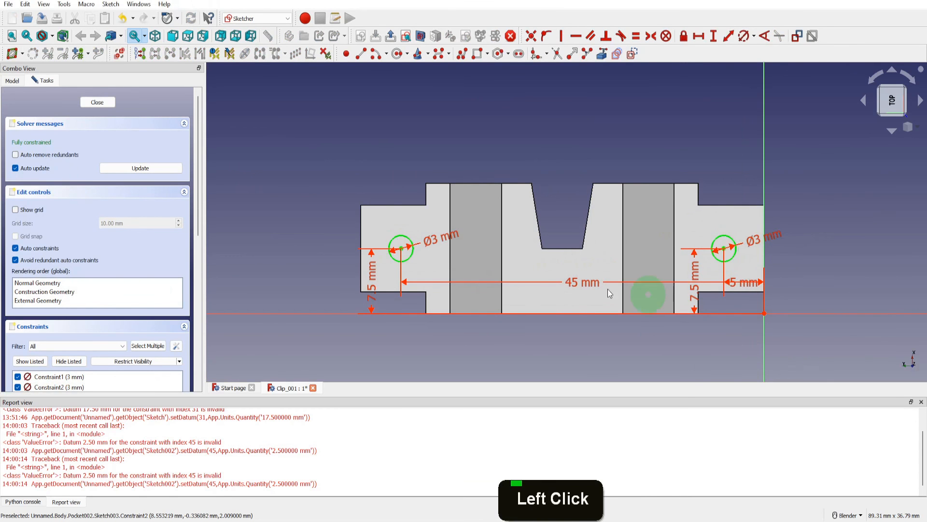
{"action": "left_click", "coordinate": [103, 102]}
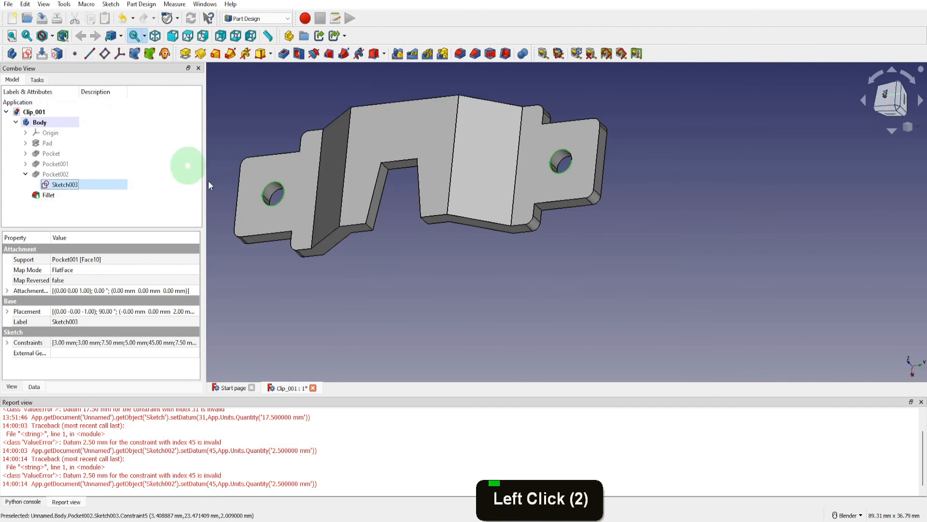
Create a mesh of the clip body in the Mesh Design workbench with the standard tessellation settings, and hide the solid body.
{"action": "scroll", "coordinate": [385, 237], "scroll_direction": "down", "scroll_amount": 2}
{"action": "middle_click_drag", "start_coordinate": [387, 226], "coordinate": [491, 265]}
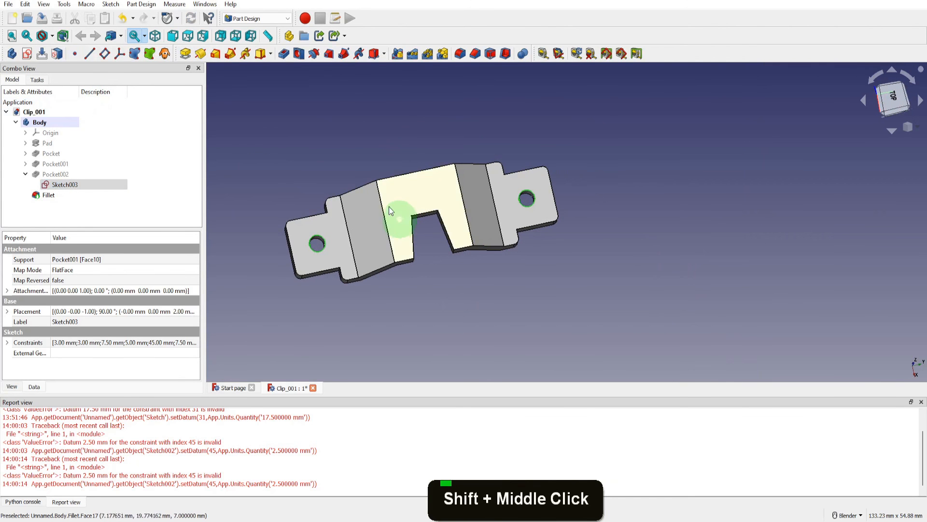
{"action": "left_click", "coordinate": [287, 19]}
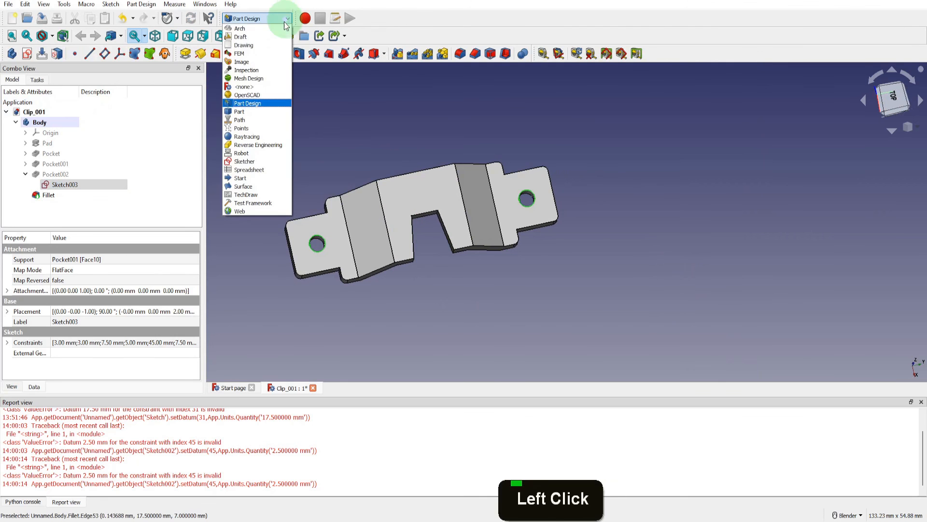
{"action": "left_click", "coordinate": [257, 78]}
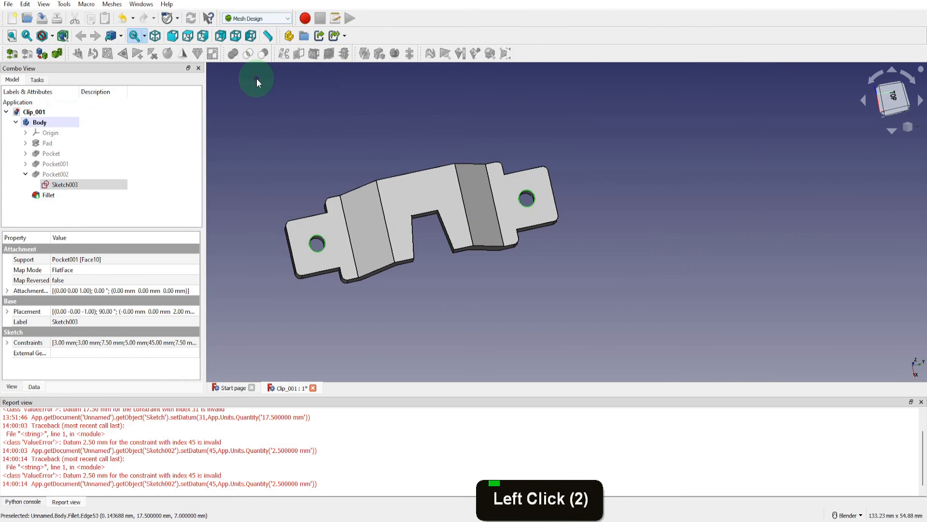
{"action": "left_click", "coordinate": [51, 122]}
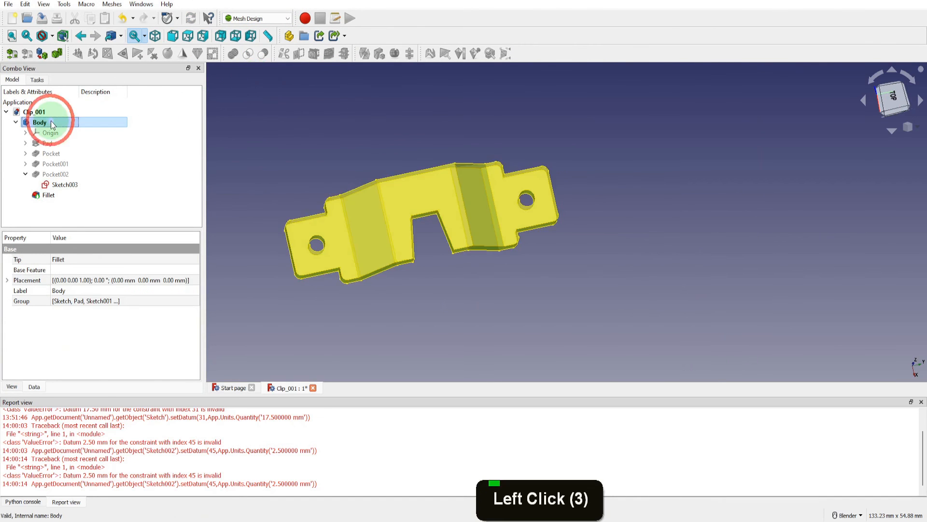
{"action": "left_click", "coordinate": [42, 54]}
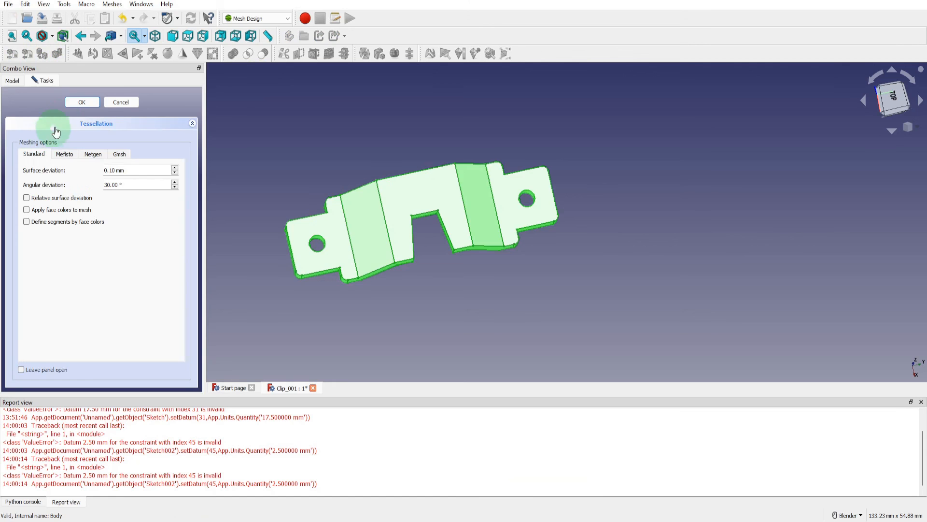
{"action": "left_click", "coordinate": [80, 103]}
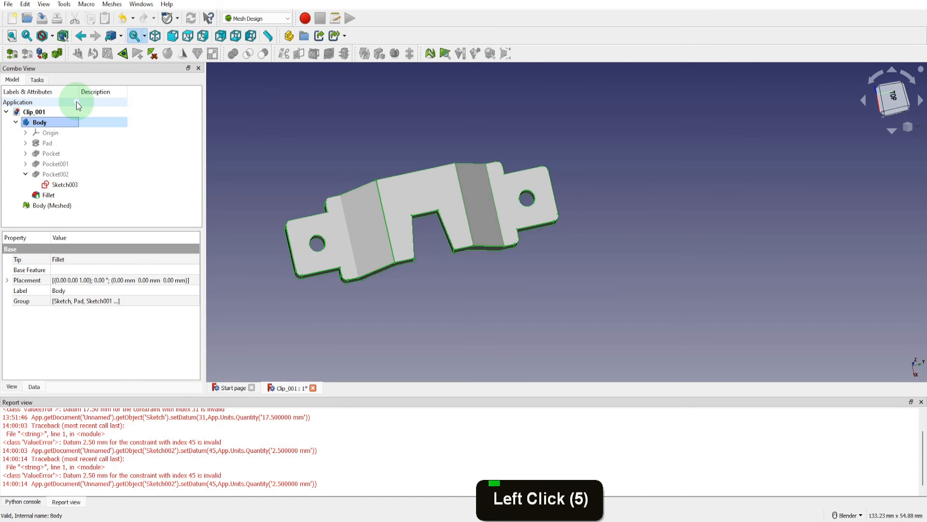
{"action": "left_click", "coordinate": [43, 123]}
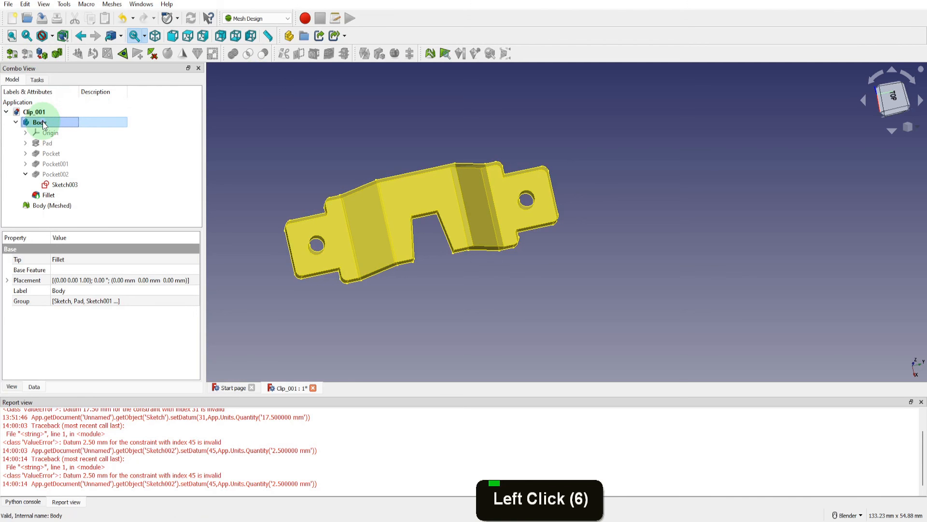
{"action": "key", "text": "space"}
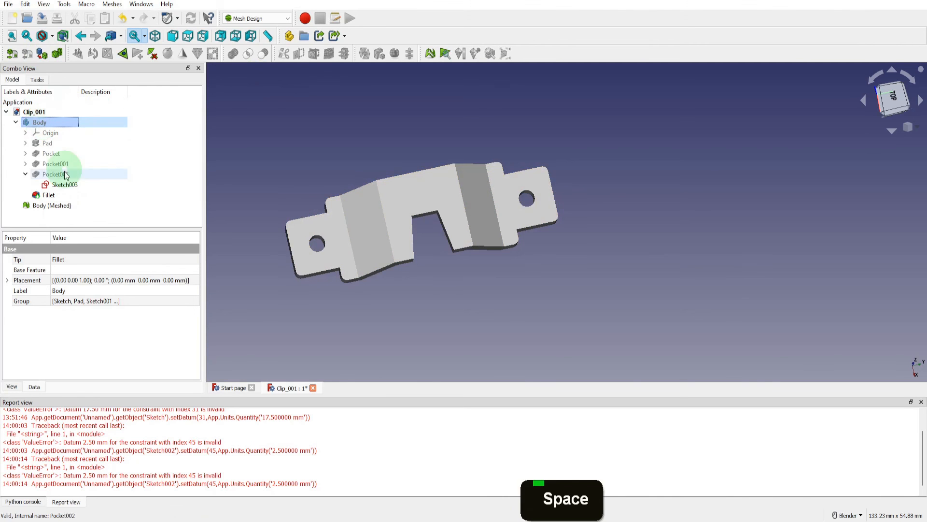
Export the meshed body to the 3D_Printing\Stl folder as Clip_FreeCAD in STL Mesh format.
{"action": "left_click", "coordinate": [38, 207]}
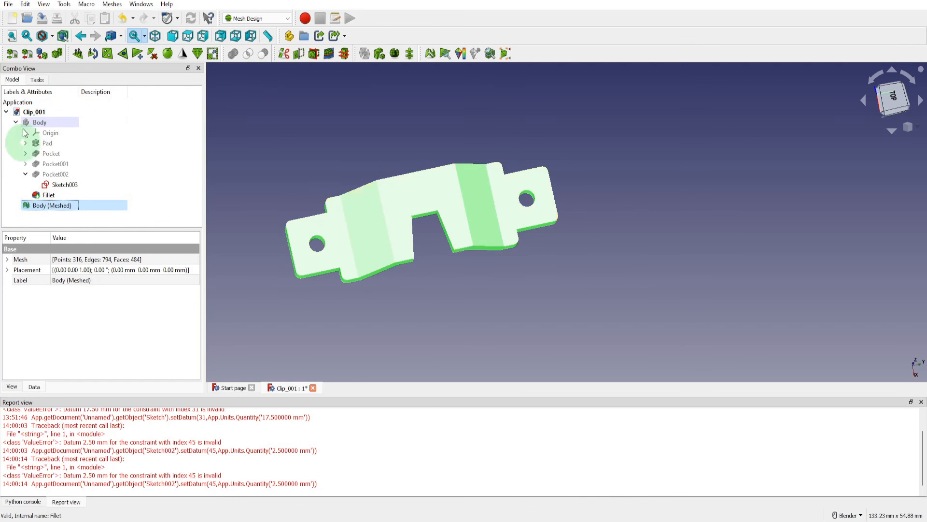
{"action": "left_click", "coordinate": [8, 4]}
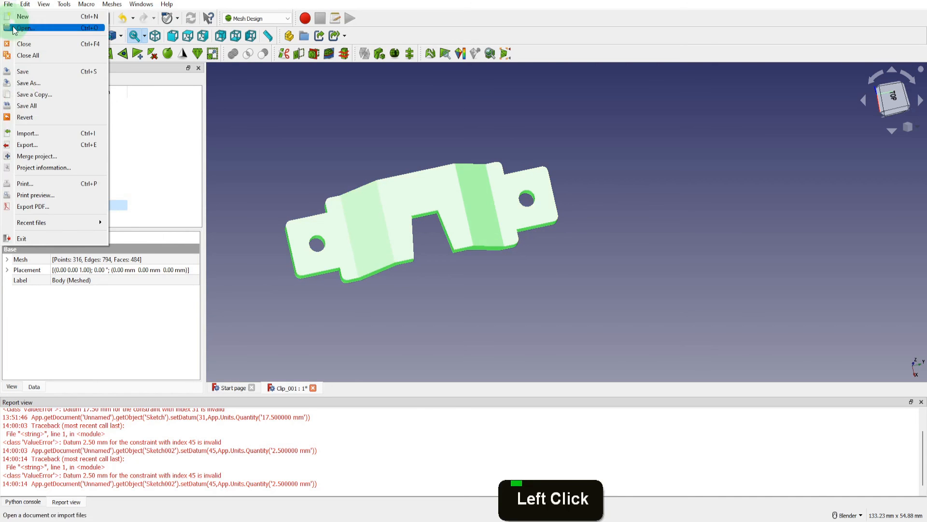
{"action": "left_click", "coordinate": [25, 145]}
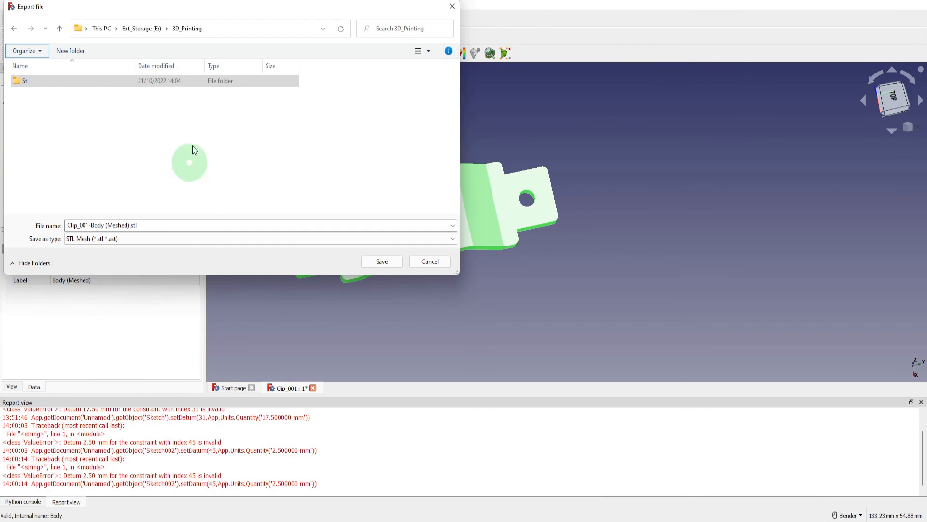
{"action": "double_click", "coordinate": [25, 81]}
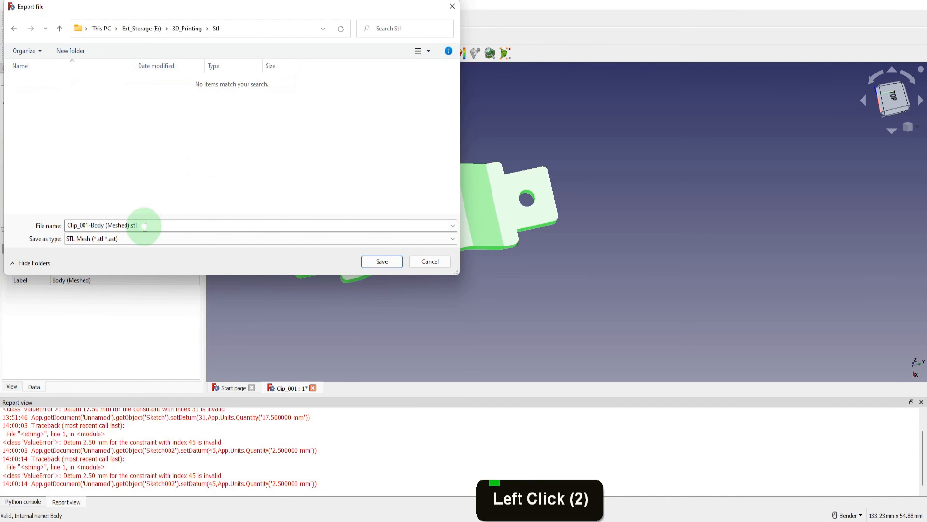
{"action": "triple_click", "coordinate": [145, 226]}
{"action": "type", "text": "C"}
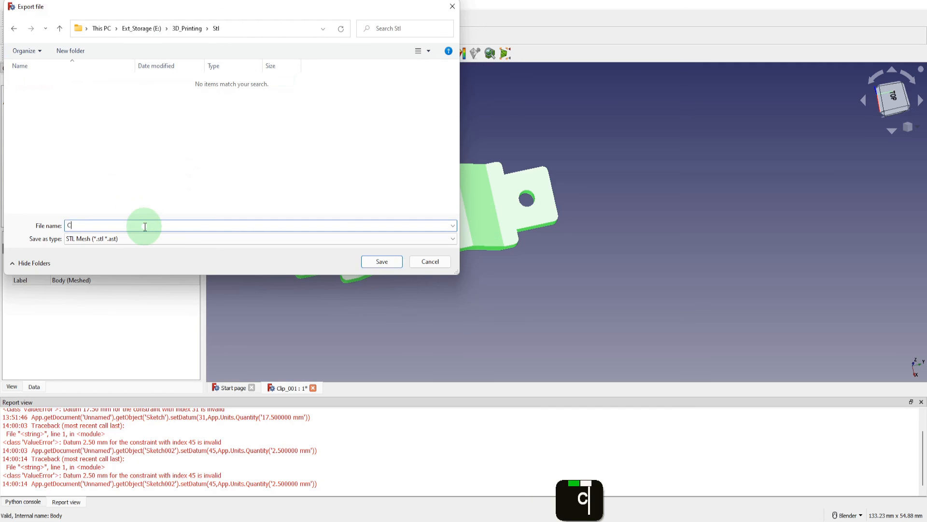
{"action": "type", "text": "lip_FreeCAD"}
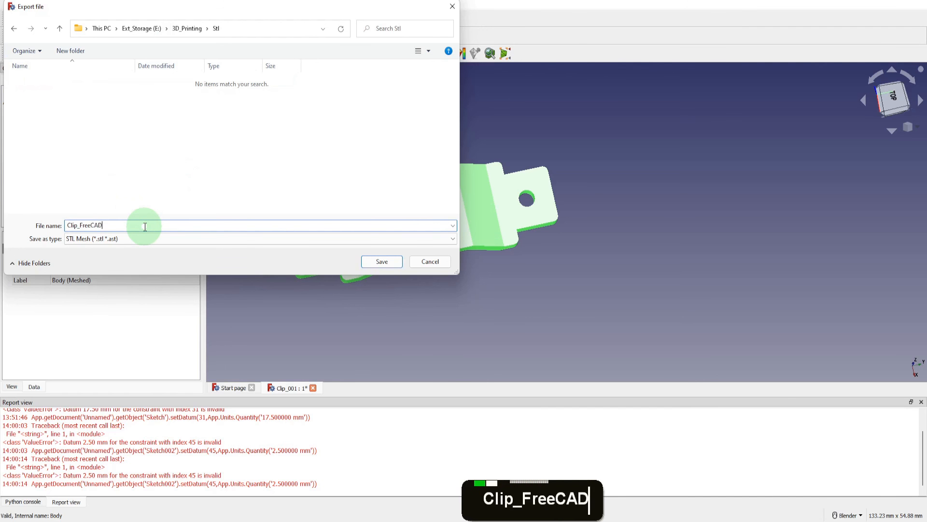
{"action": "left_click", "coordinate": [182, 238]}
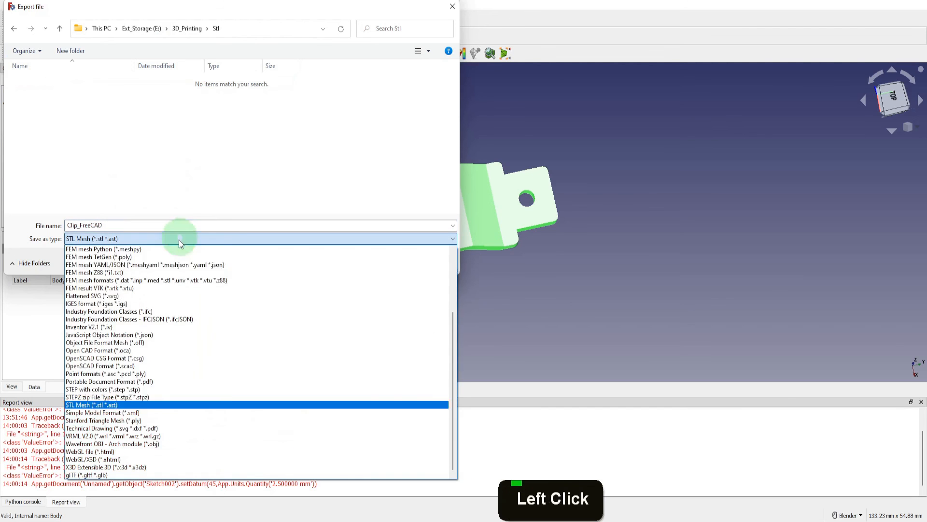
{"action": "left_click", "coordinate": [87, 405]}
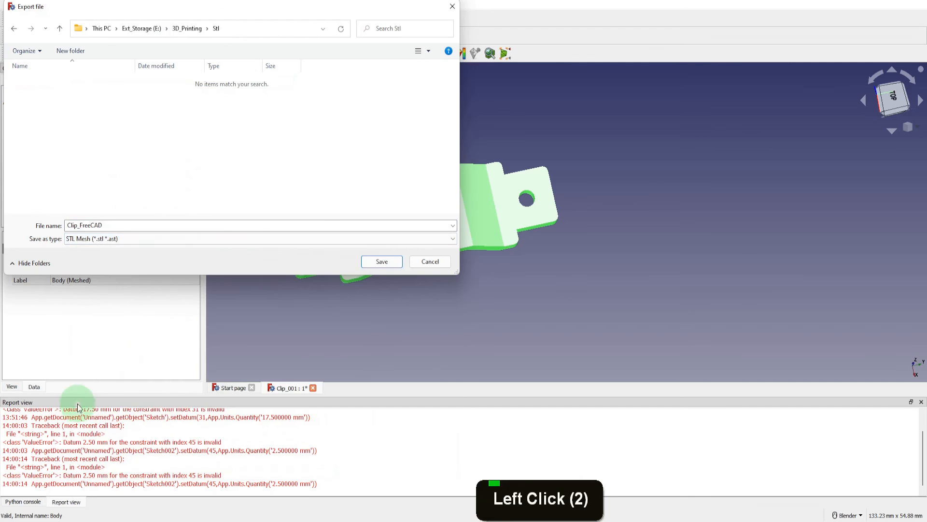
{"action": "left_click", "coordinate": [376, 263]}
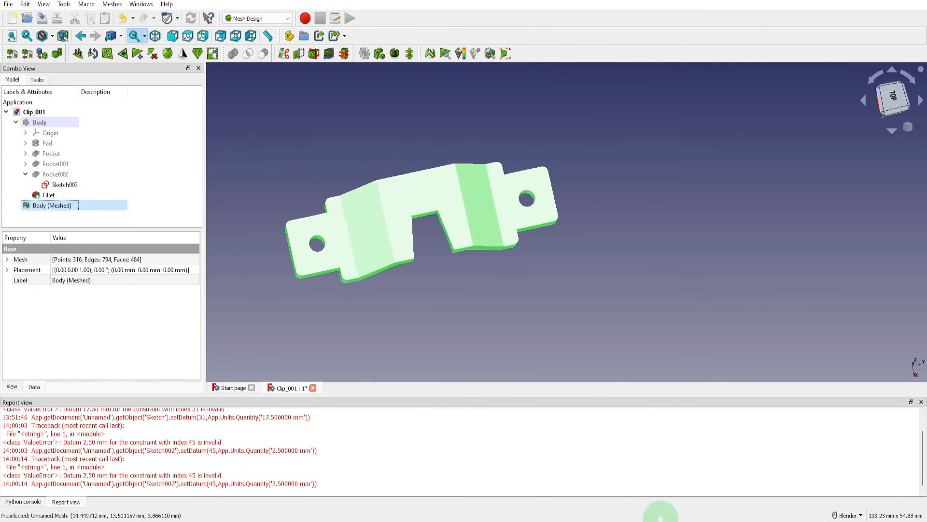
Switch to PrusaSlicer and import Clip_FreeCAD.stl from the Stl folder onto the print bed.
{"action": "left_click", "coordinate": [659, 512]}
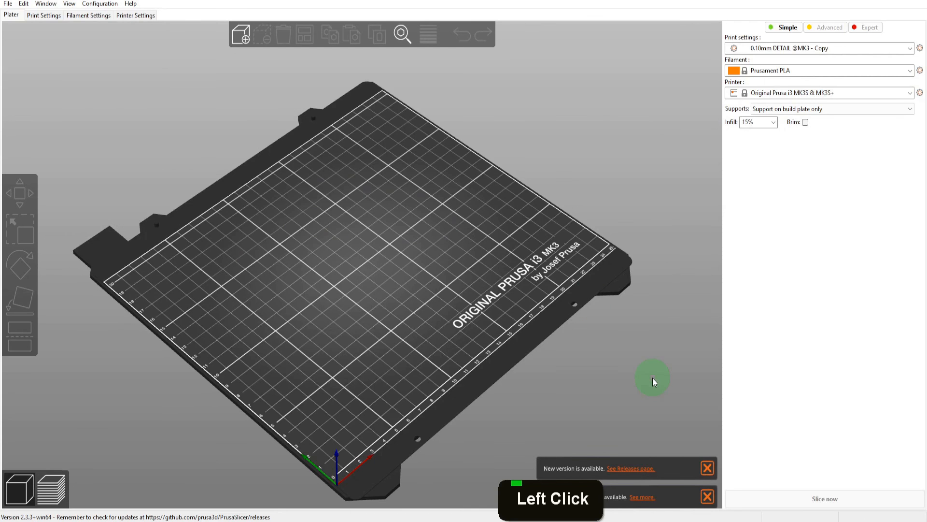
{"action": "left_click", "coordinate": [8, 3]}
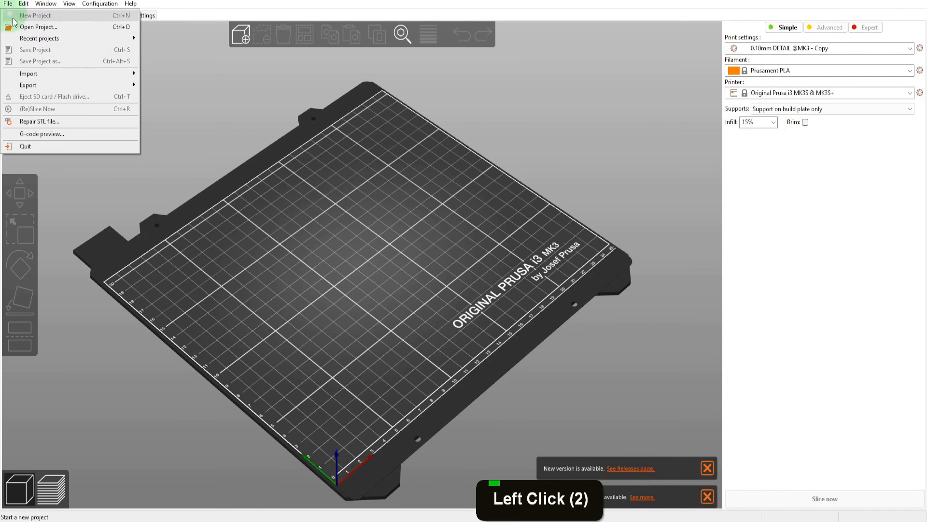
{"action": "mouse_move", "coordinate": [41, 76]}
{"action": "left_click", "coordinate": [162, 73]}
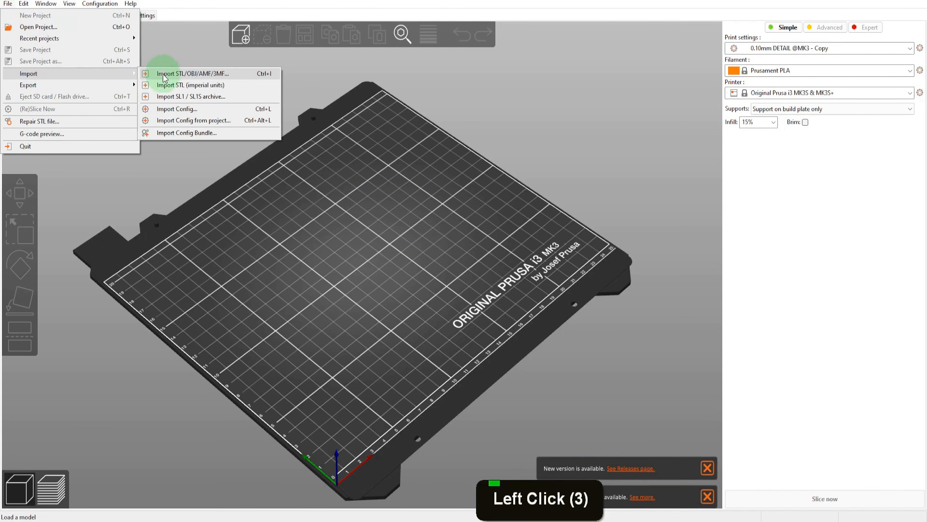
{"action": "double_click", "coordinate": [24, 91]}
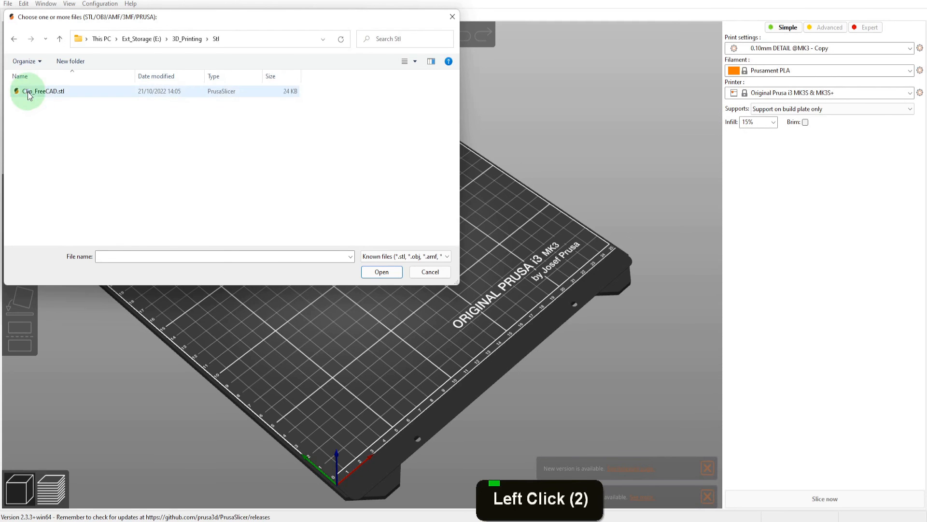
{"action": "left_click", "coordinate": [41, 94]}
{"action": "left_click", "coordinate": [365, 268]}
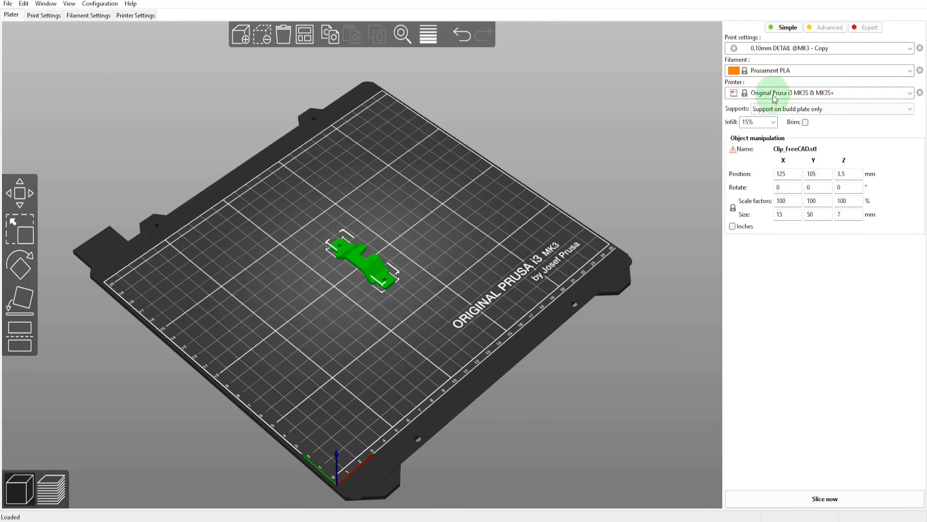
Slice the clip and inspect its layers in the preview at heights of about 1.8 mm and 5.9 mm.
{"action": "left_click", "coordinate": [806, 501]}
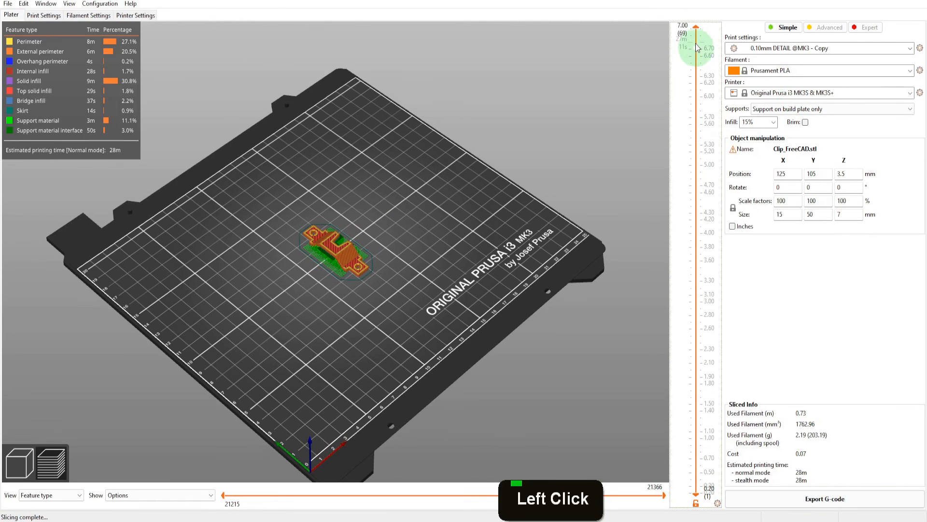
{"action": "left_click", "coordinate": [696, 28]}
{"action": "left_click_drag", "start_coordinate": [697, 114], "coordinate": [692, 387]}
{"action": "scroll", "coordinate": [381, 253], "scroll_direction": "up", "scroll_amount": 11}
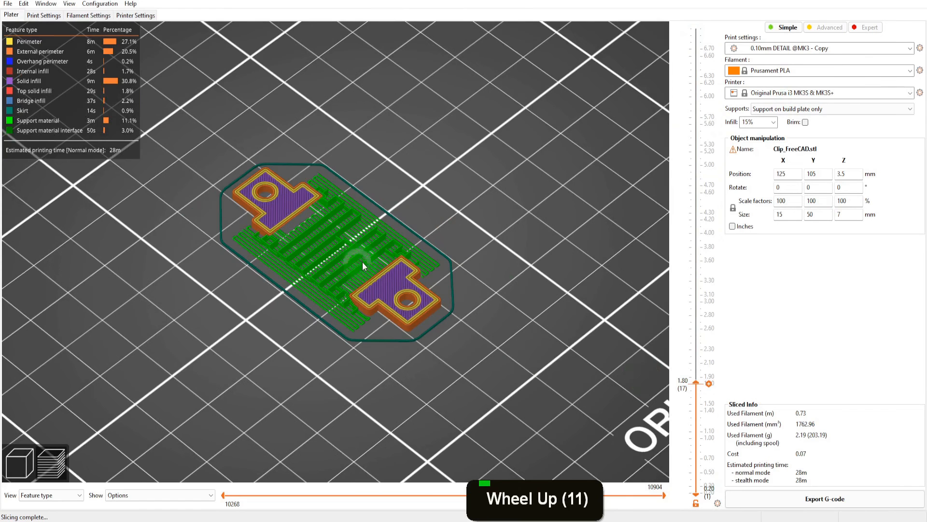
{"action": "left_click_drag", "start_coordinate": [696, 382], "coordinate": [706, 104]}
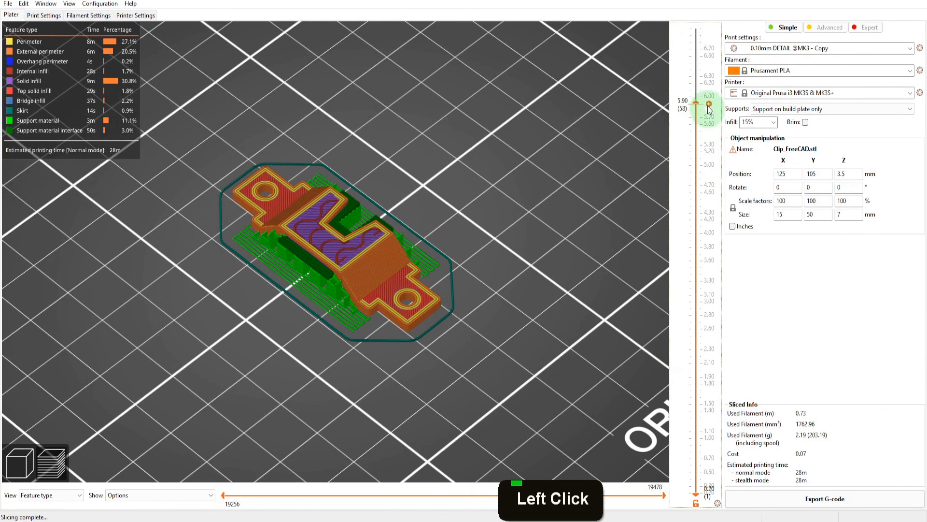
Export the sliced clip's G-code to the G_Code folder as Clip_FreeCAD_0.1mm_PLA_MK3S_28m.gcode.
{"action": "left_click", "coordinate": [825, 499]}
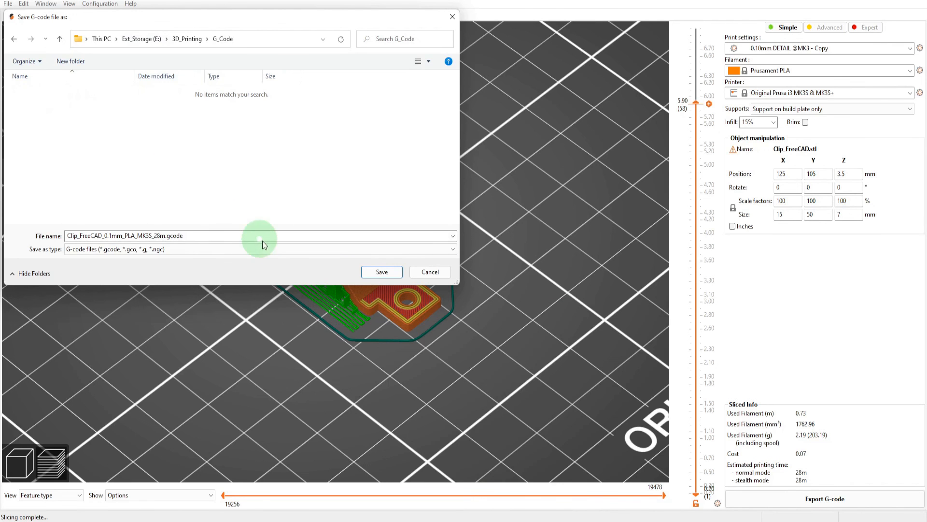
{"action": "left_click", "coordinate": [370, 273]}
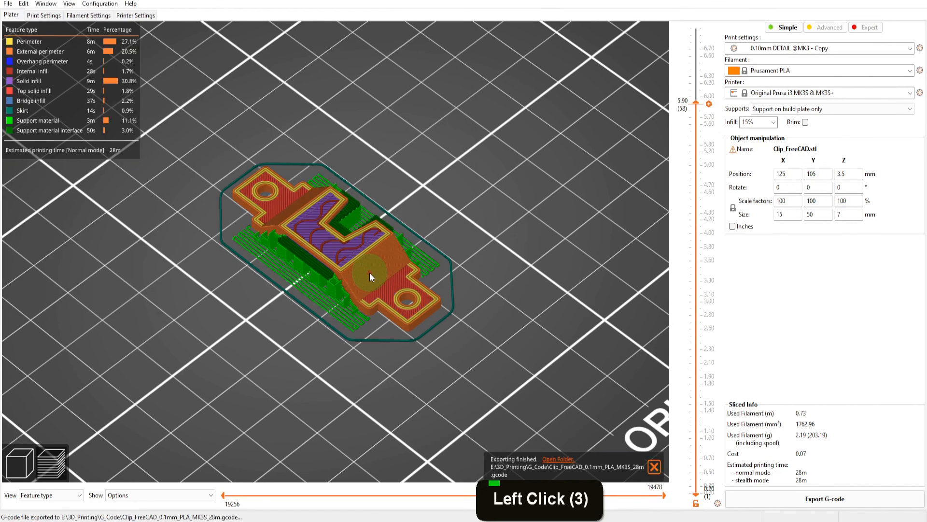